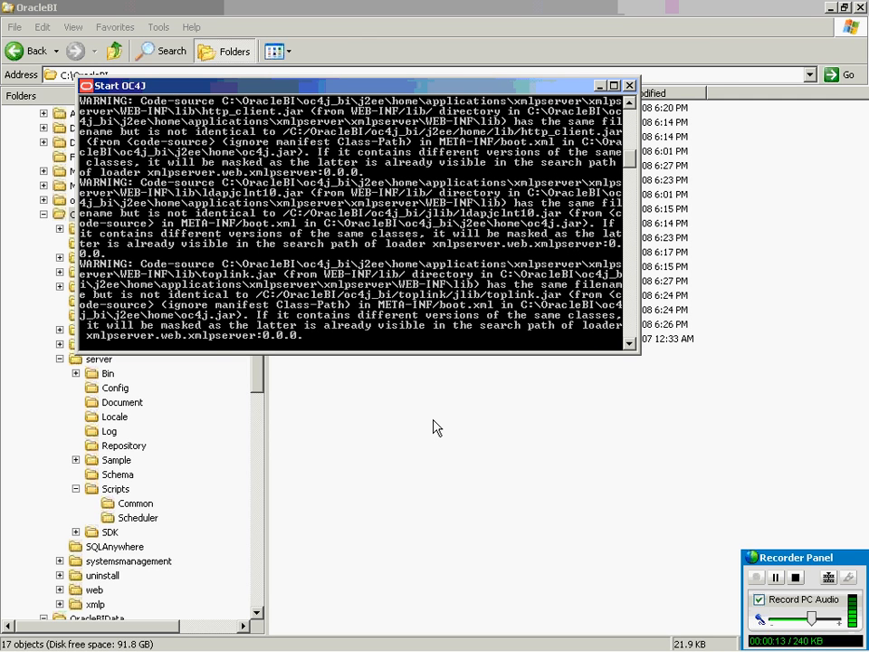
Start the Oracle BI Presentation Server service in the Services window so it reads Started.
{"action": "mouse_move", "coordinate": [11, 623]}
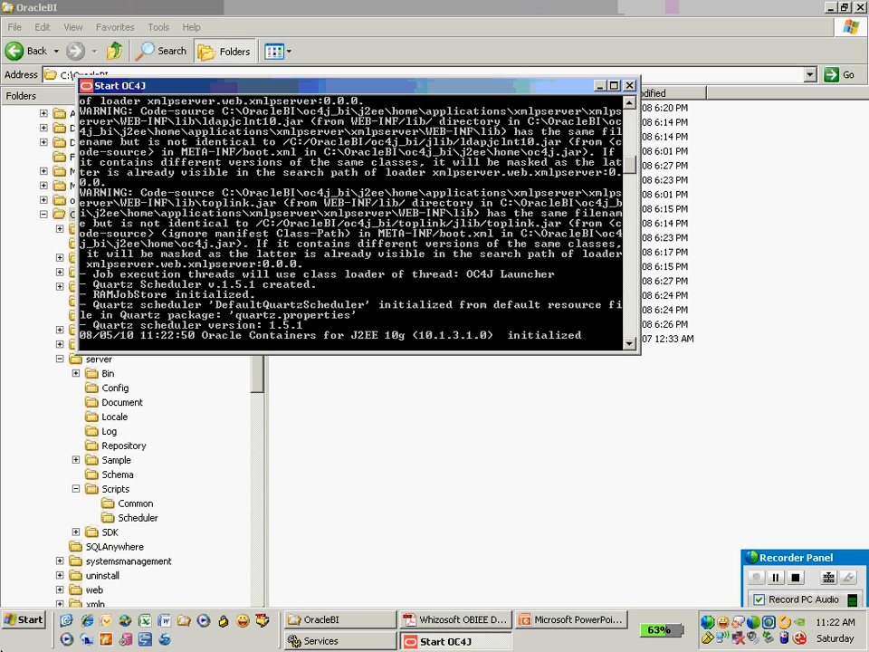
{"action": "left_click", "coordinate": [10, 623]}
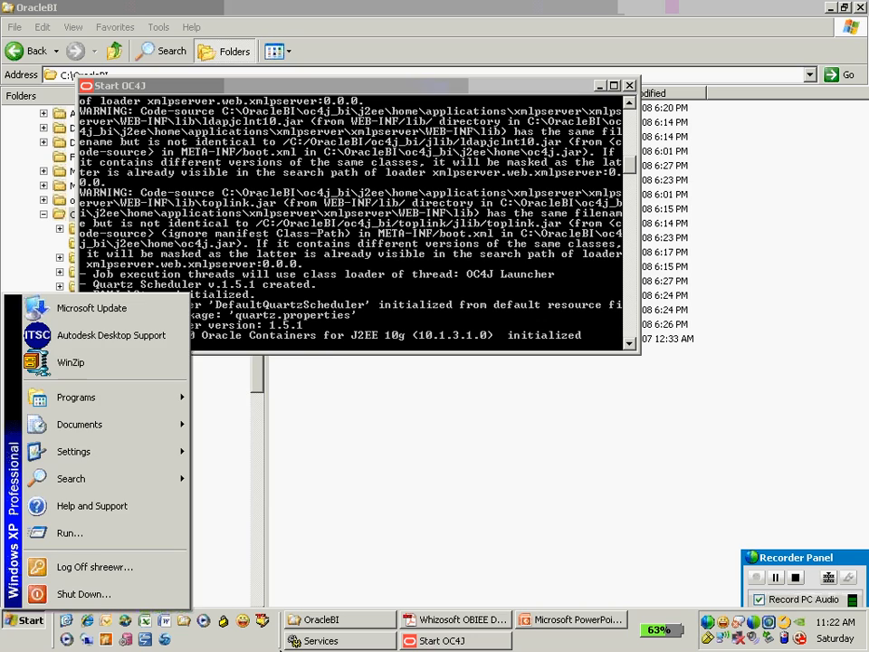
{"action": "left_click", "coordinate": [322, 641]}
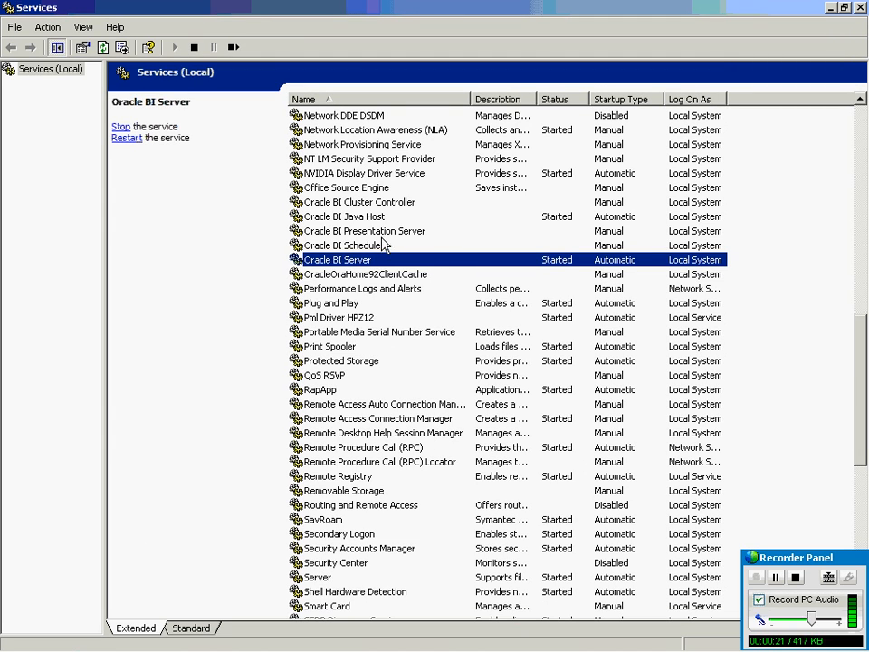
{"action": "left_click", "coordinate": [376, 232]}
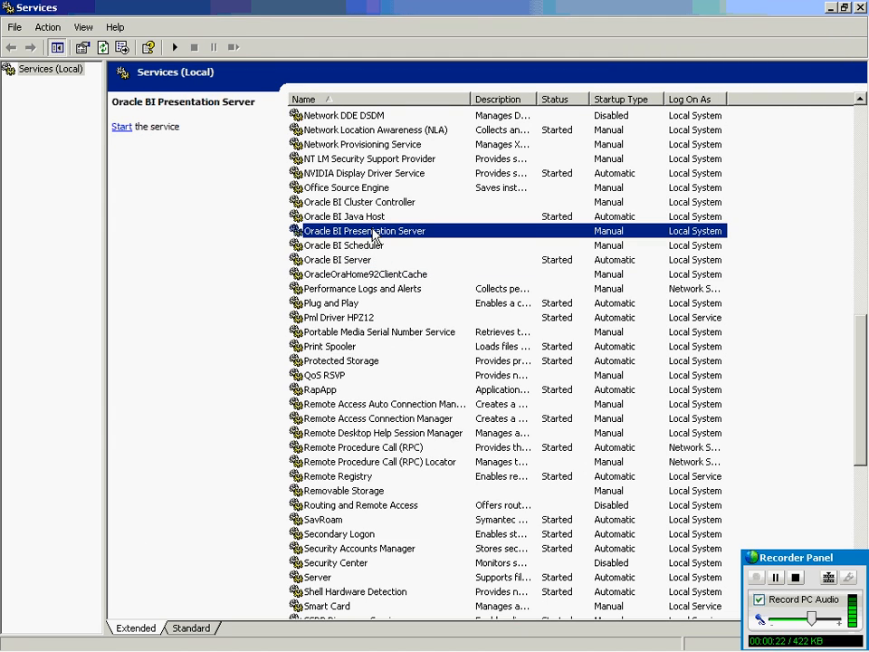
{"action": "left_click", "coordinate": [176, 48]}
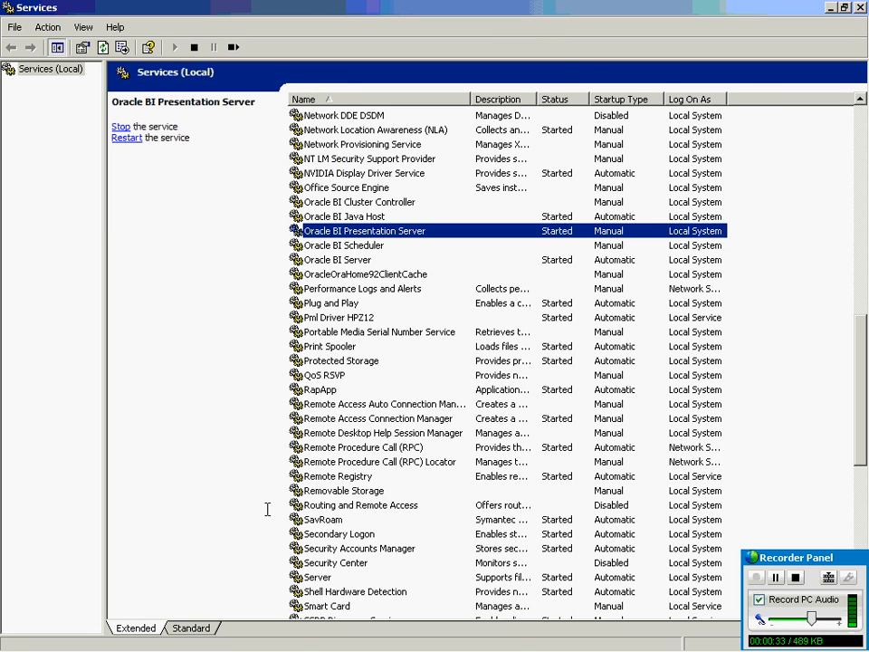
Launch Administration via Start > Programs > Oracle Business Intelligence.
{"action": "mouse_move", "coordinate": [513, 644]}
{"action": "mouse_move", "coordinate": [14, 650]}
{"action": "left_click", "coordinate": [18, 621]}
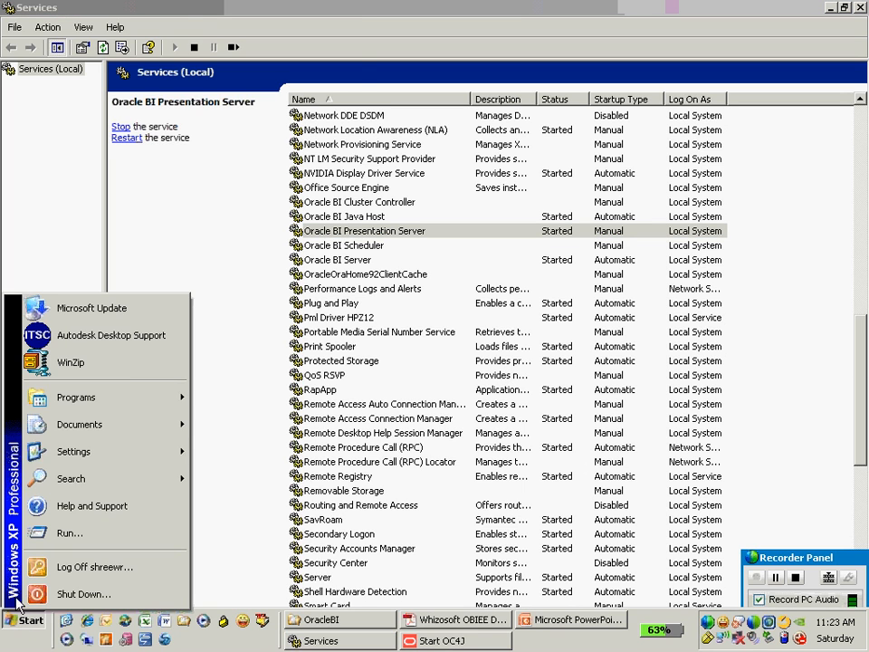
{"action": "mouse_move", "coordinate": [121, 397]}
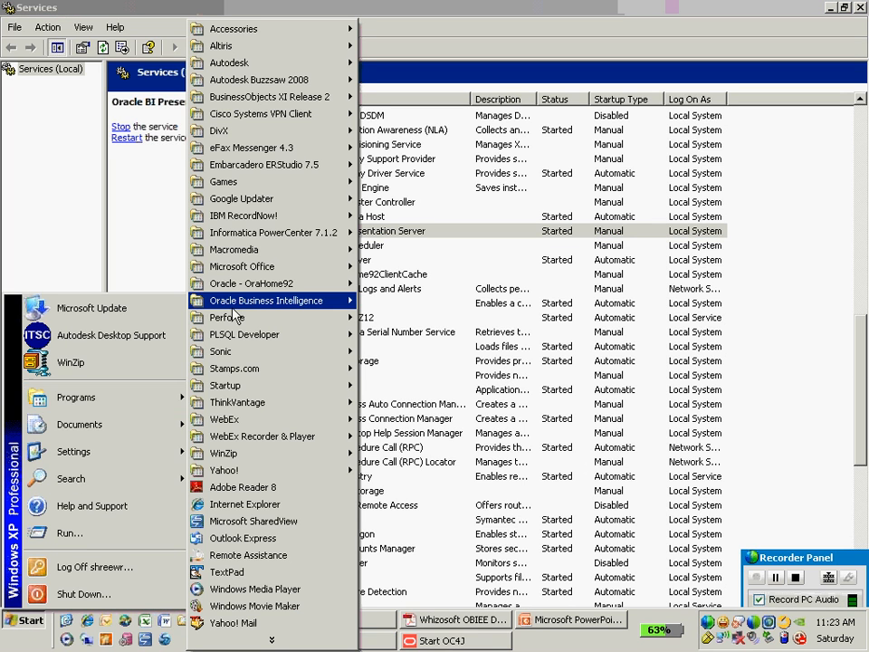
{"action": "mouse_move", "coordinate": [281, 301]}
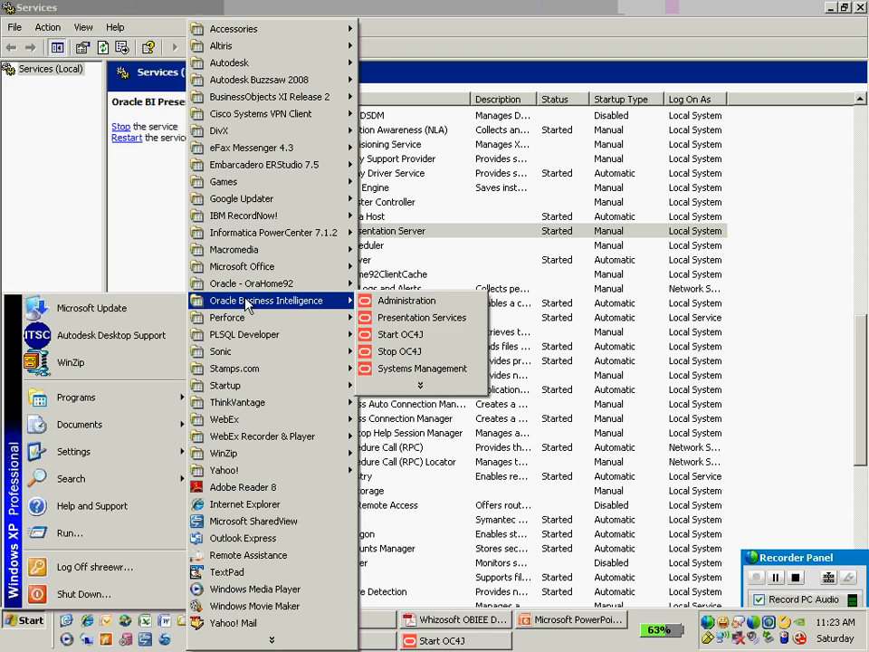
{"action": "left_click", "coordinate": [429, 308]}
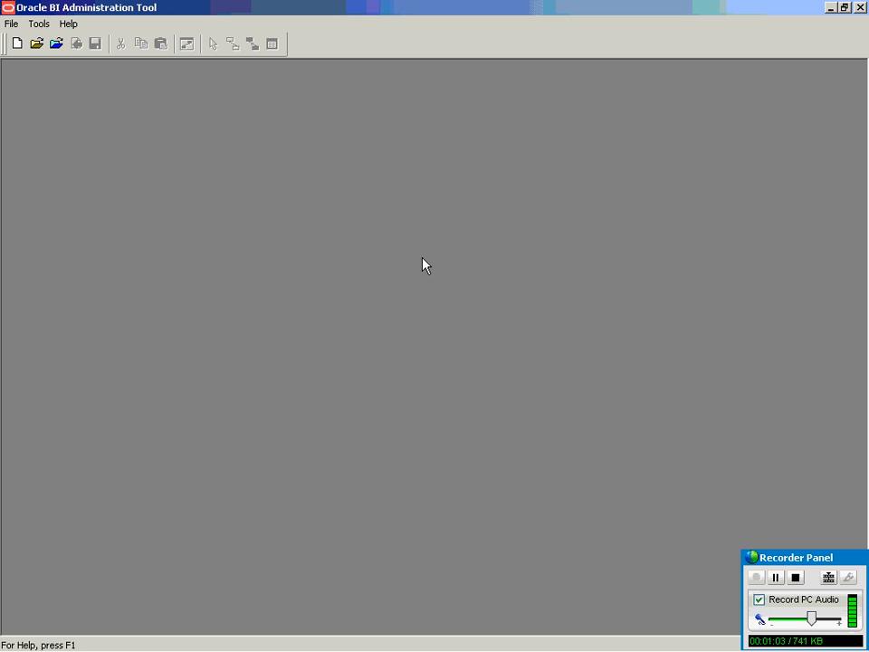
Open paint.rpd offline from the Repository folder and log in with the administrator credentials.
{"action": "left_click", "coordinate": [38, 45]}
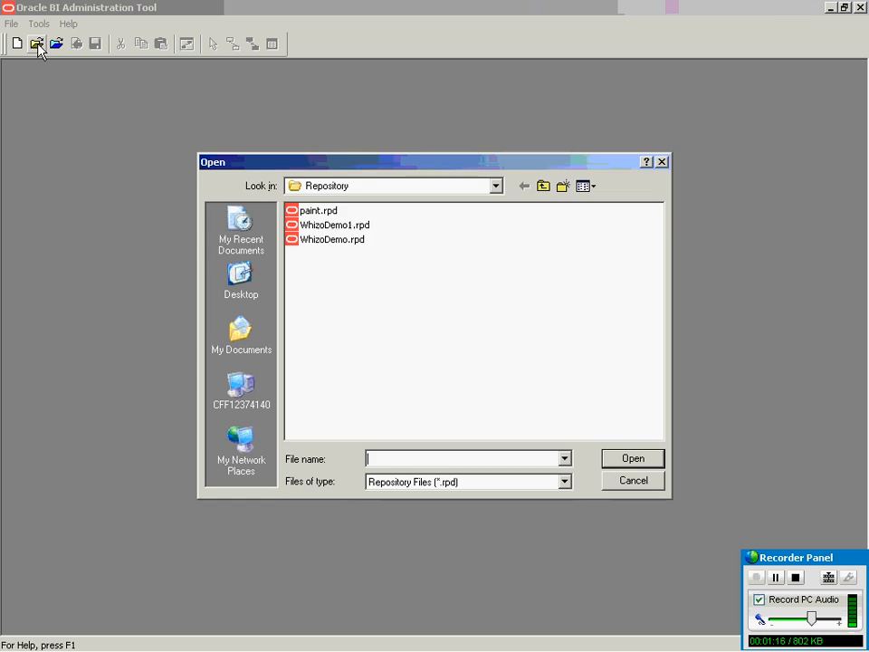
{"action": "left_click", "coordinate": [497, 186]}
{"action": "left_click", "coordinate": [497, 185]}
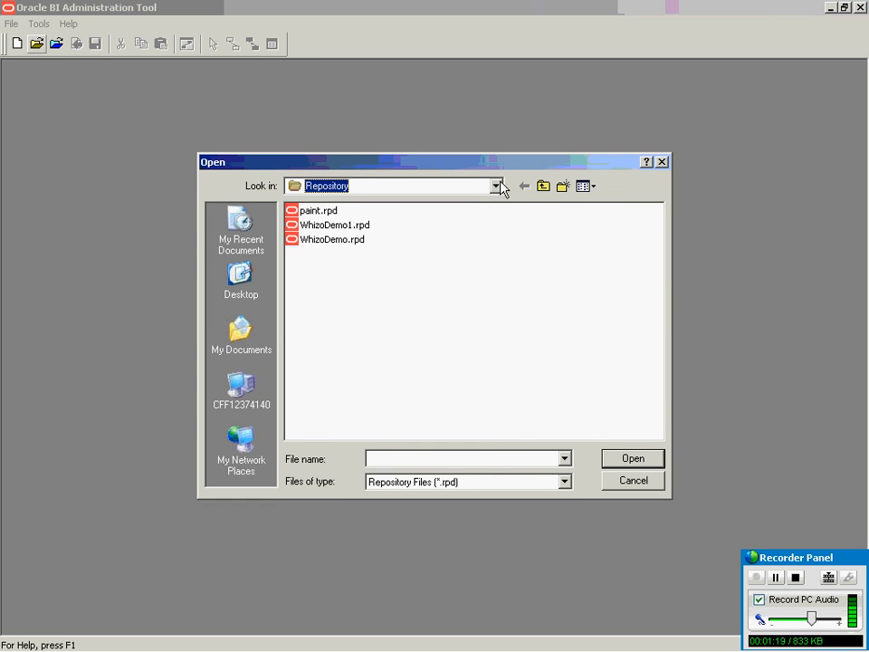
{"action": "left_click", "coordinate": [498, 186]}
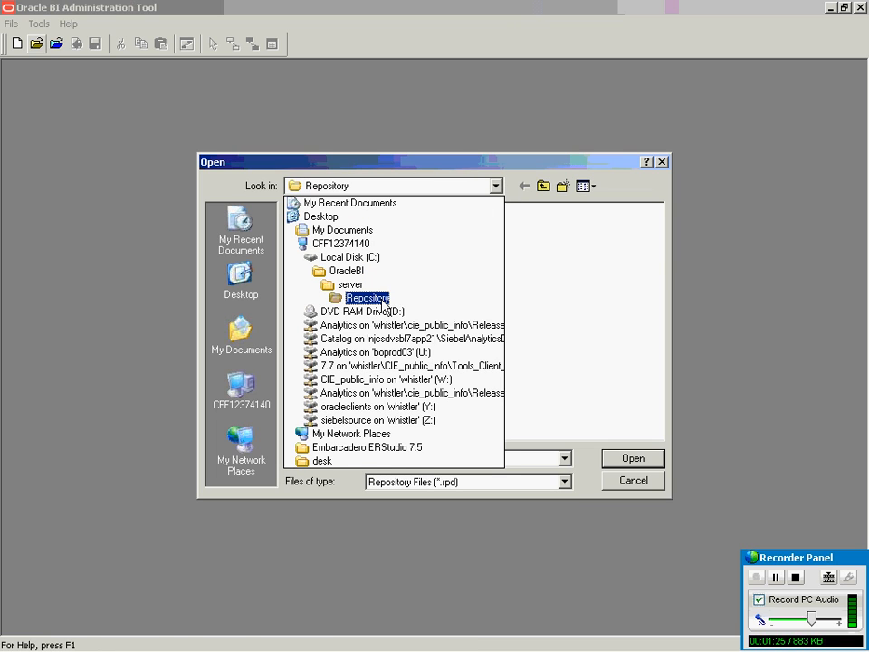
{"action": "left_click", "coordinate": [572, 260]}
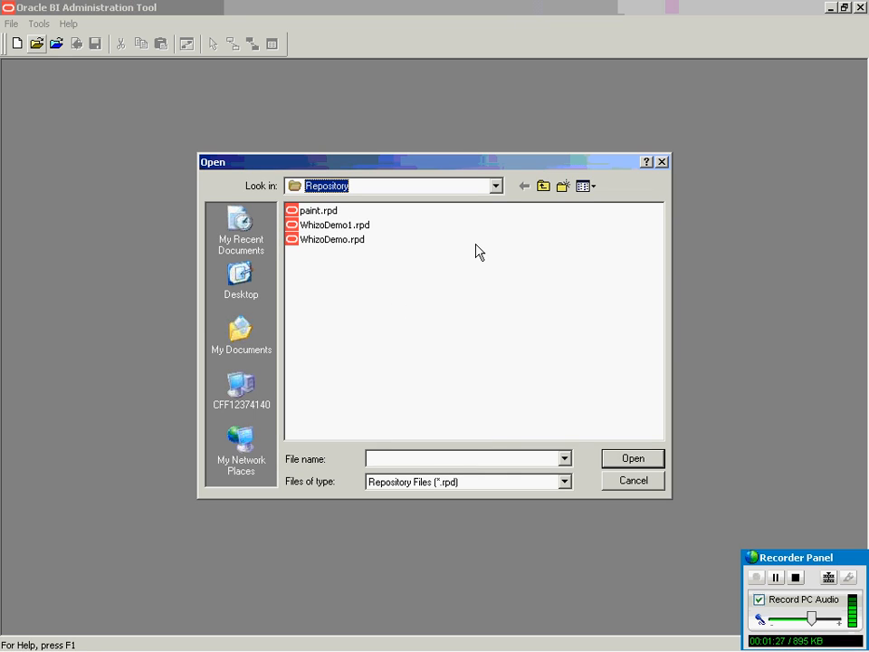
{"action": "left_click", "coordinate": [322, 211]}
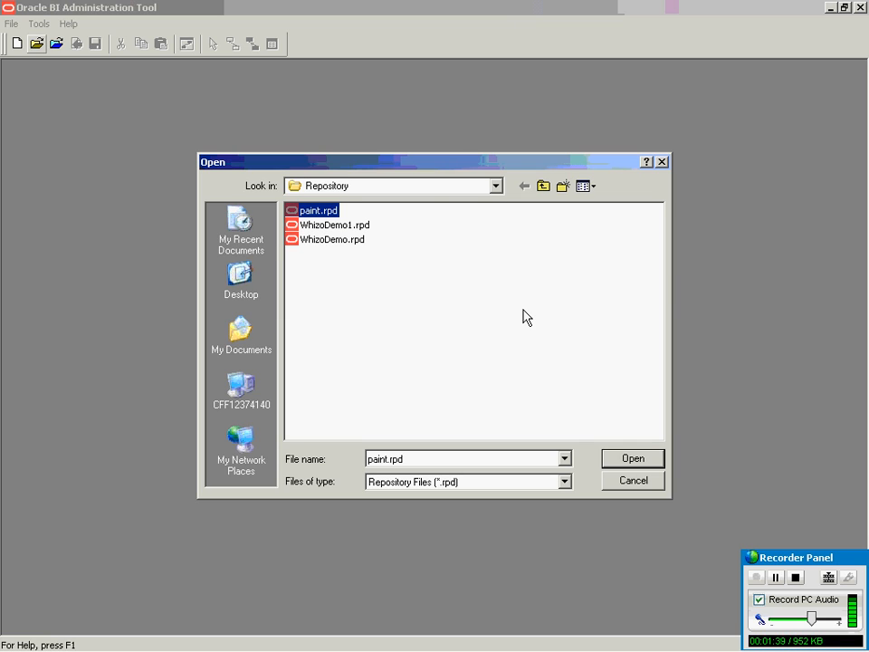
{"action": "left_click", "coordinate": [623, 457]}
{"action": "type", "text": "Administrator"}
{"action": "key", "text": "Return"}
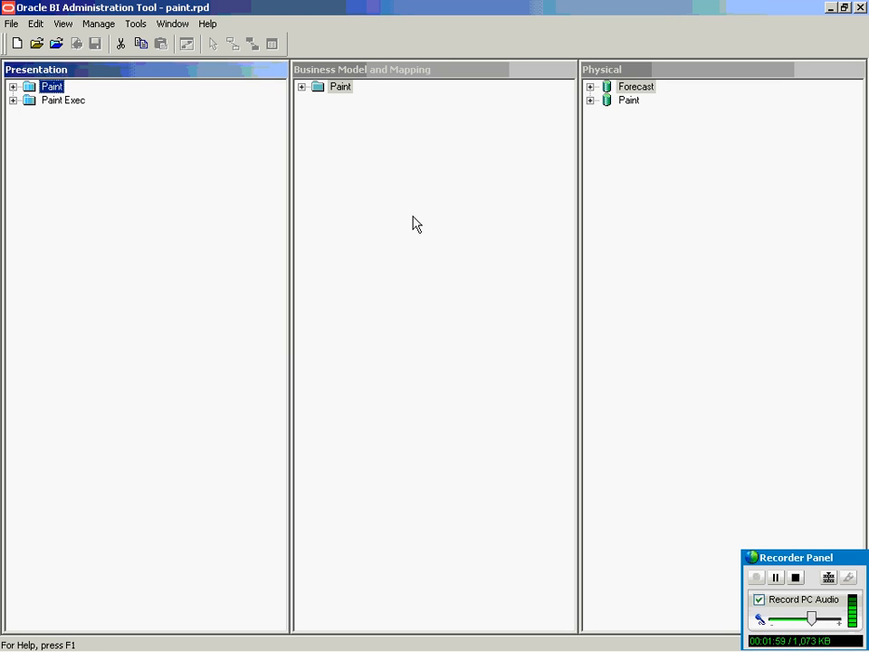
Open the File menu and review its Import submenu.
{"action": "left_click", "coordinate": [18, 24]}
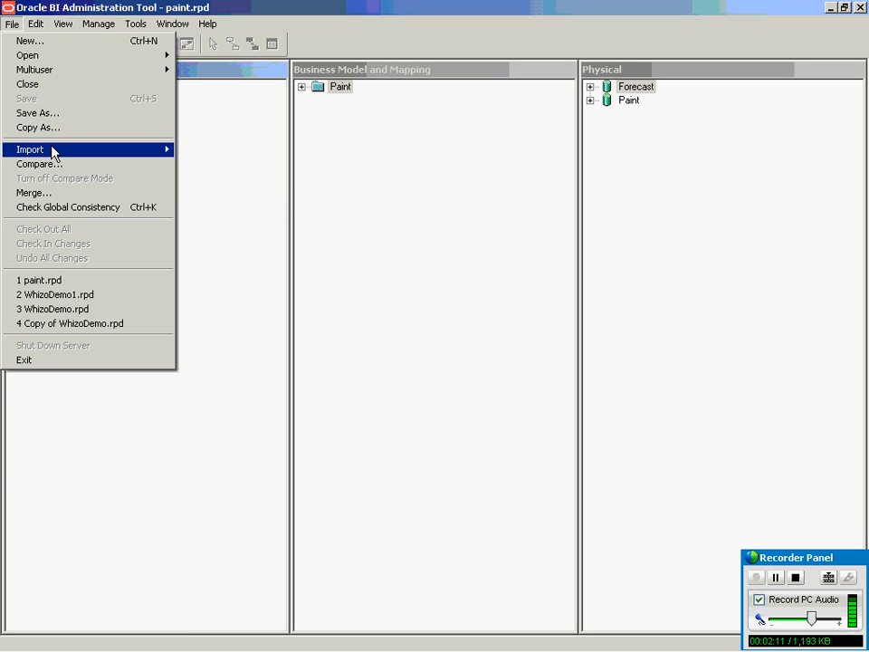
{"action": "mouse_move", "coordinate": [51, 154]}
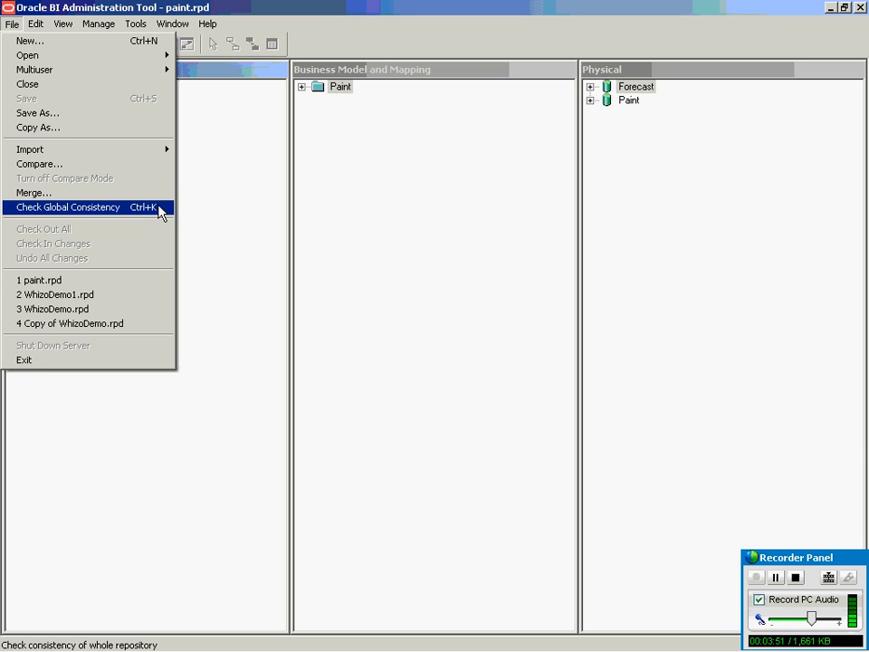
Run Check Global Consistency on paint.rpd, confirm 0 errors and 0 warnings, and close the results.
{"action": "left_click", "coordinate": [159, 208]}
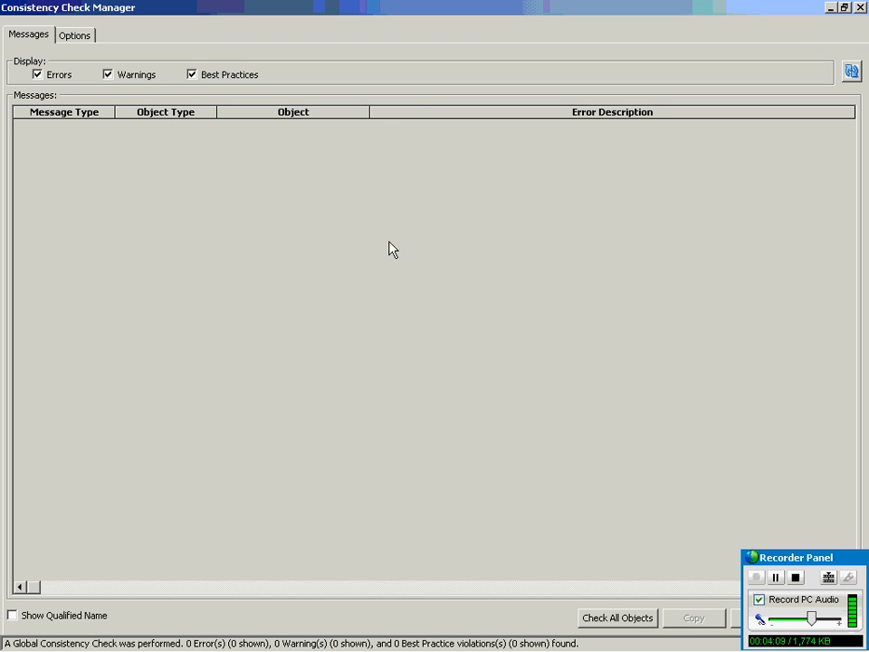
{"action": "left_click", "coordinate": [846, 11]}
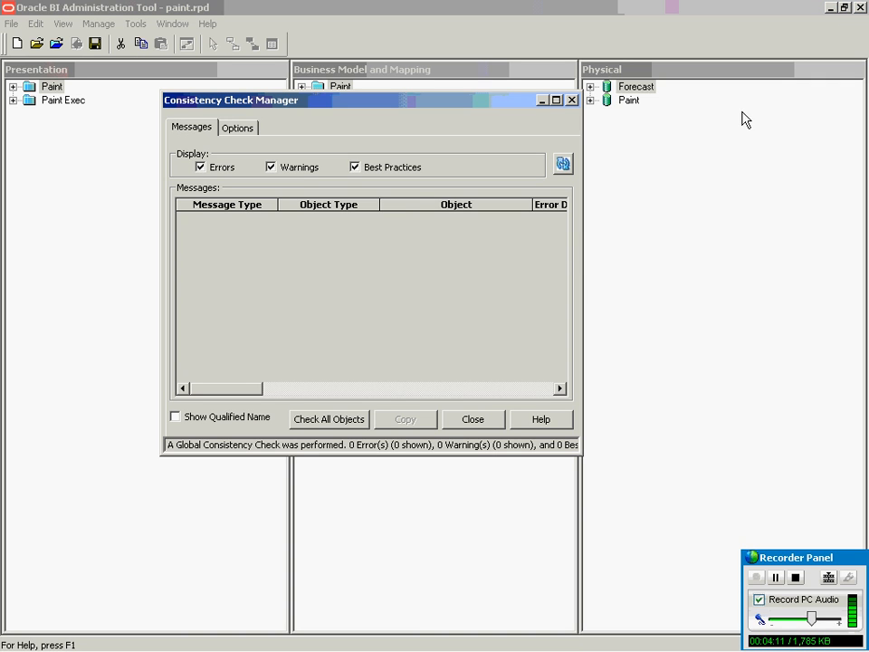
{"action": "left_click", "coordinate": [465, 428]}
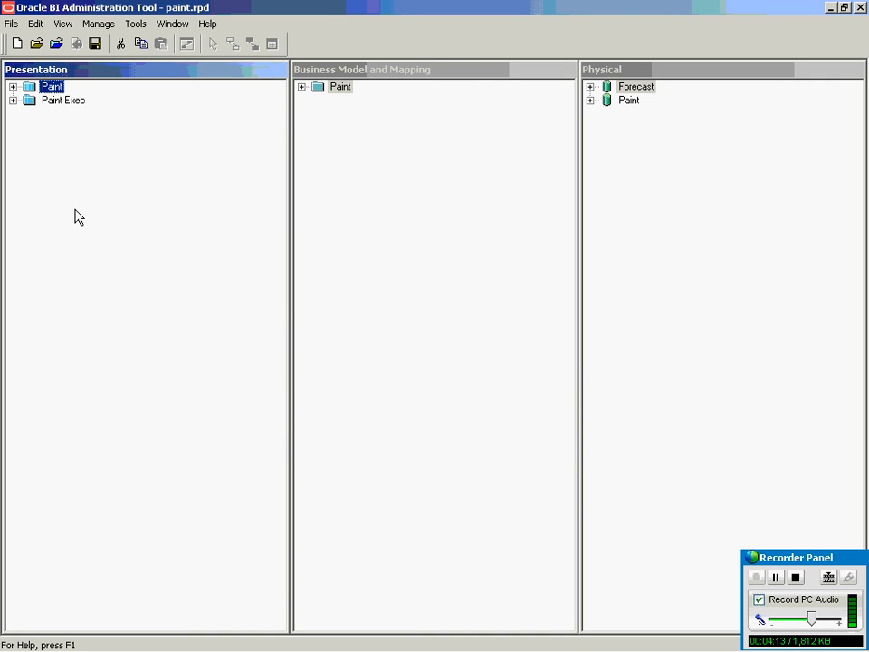
Browse the File, Edit and View menus, activating the Business Model and Presentation layers along the way.
{"action": "left_click", "coordinate": [12, 26]}
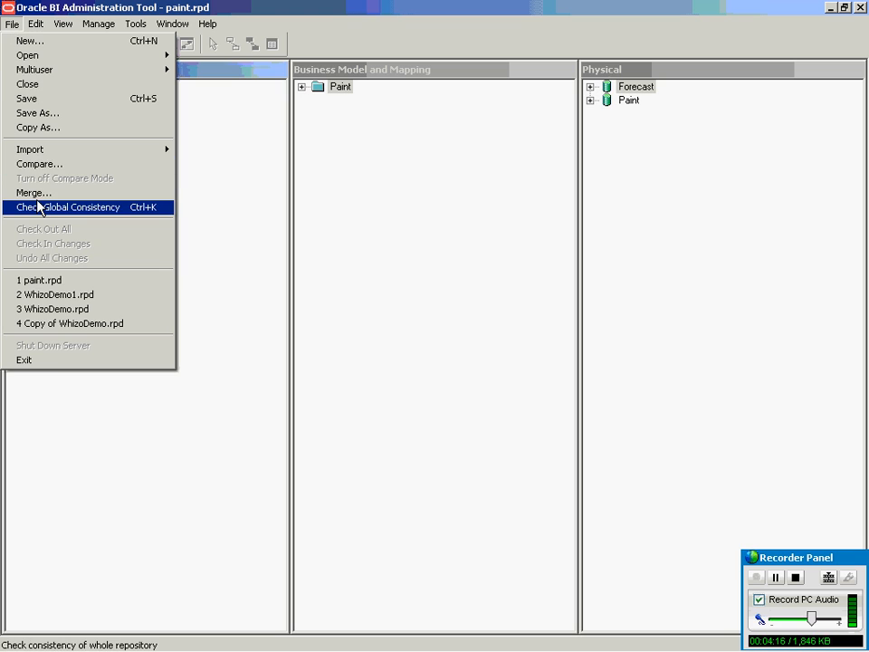
{"action": "left_click", "coordinate": [351, 219]}
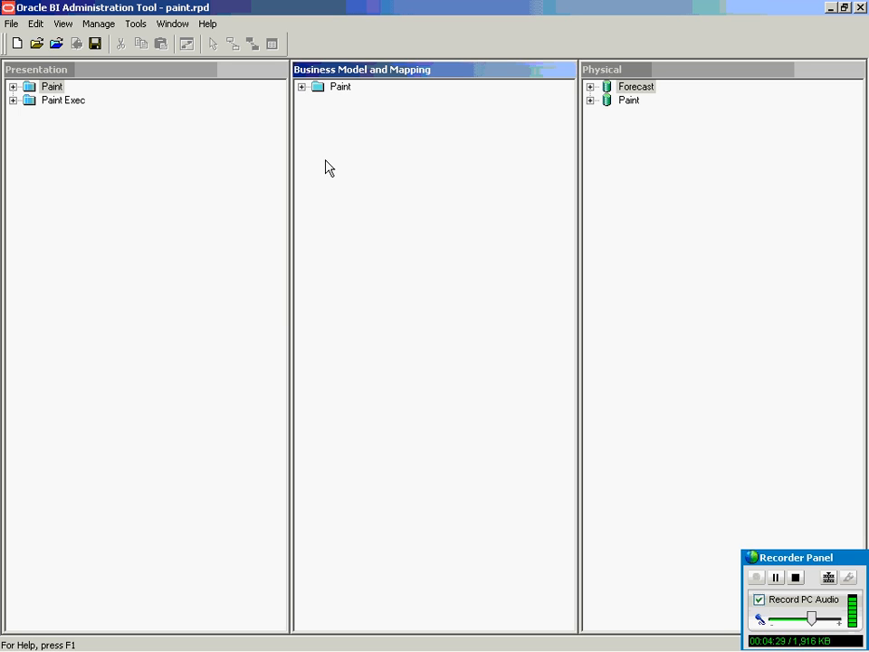
{"action": "left_click", "coordinate": [140, 166]}
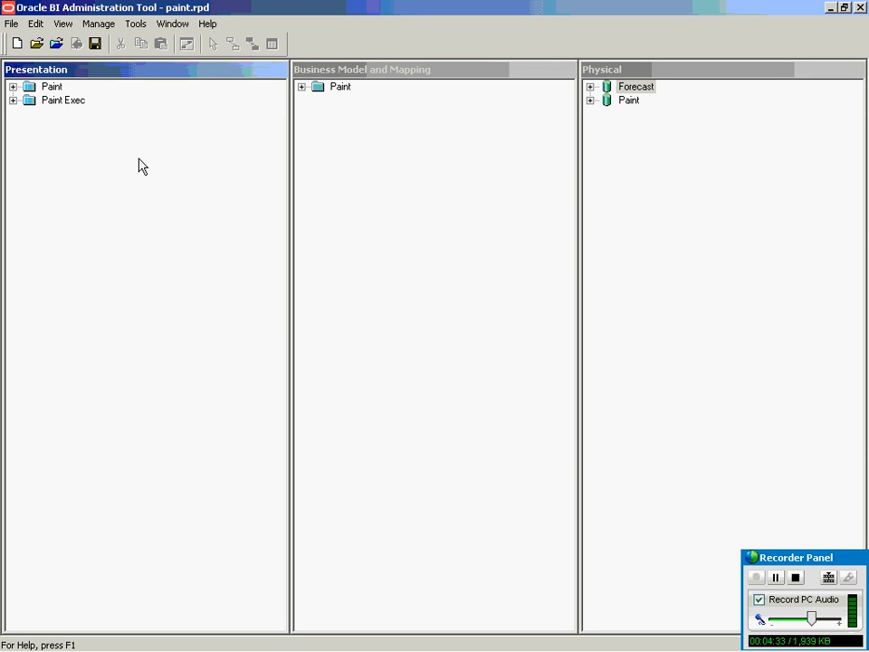
{"action": "left_click", "coordinate": [11, 23]}
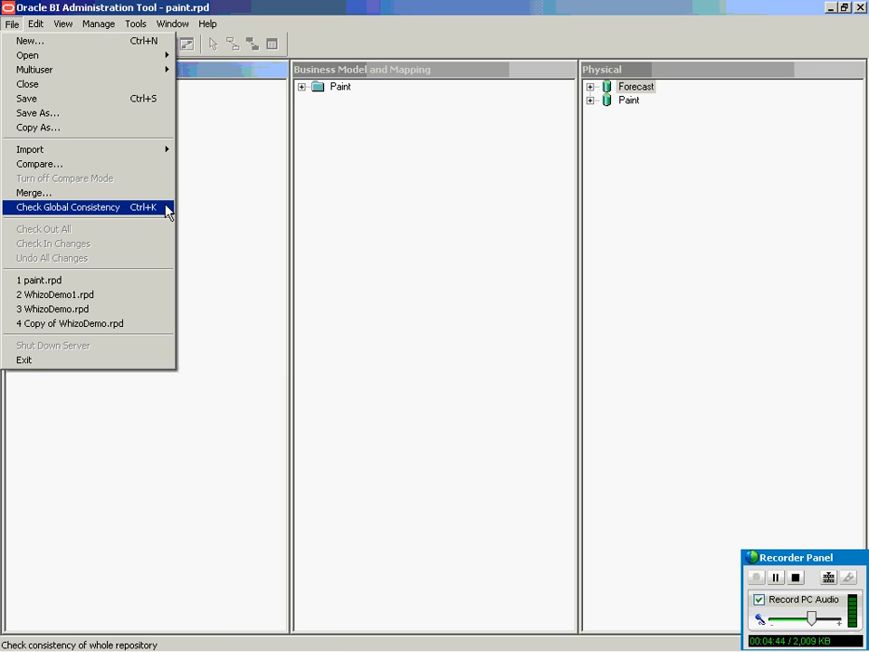
{"action": "mouse_move", "coordinate": [34, 21]}
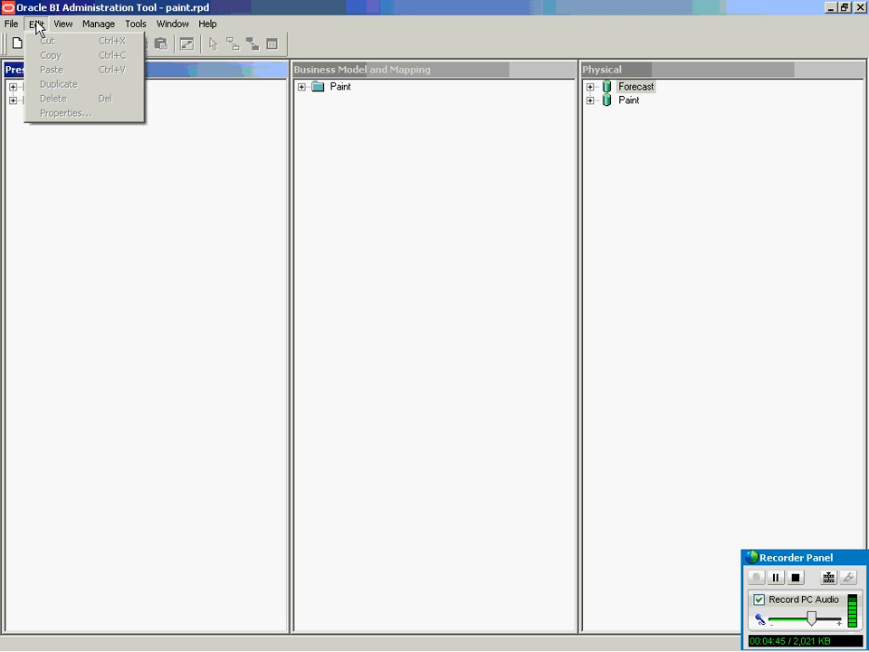
{"action": "mouse_move", "coordinate": [63, 25]}
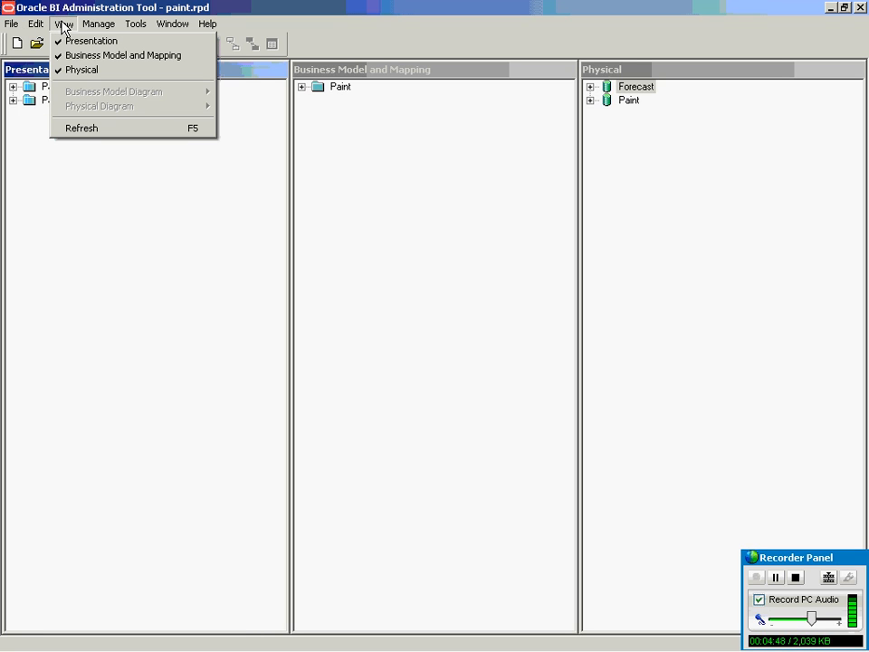
{"action": "left_click", "coordinate": [69, 25]}
{"action": "left_click", "coordinate": [65, 28]}
{"action": "mouse_move", "coordinate": [110, 28]}
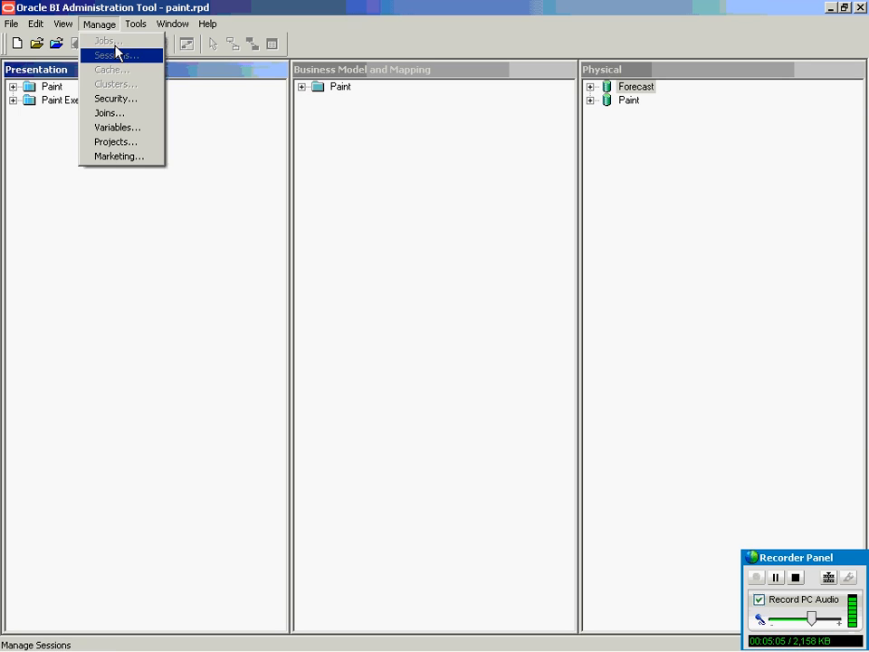
Open Security Manager and start a new user, then discard it without saving.
{"action": "left_click", "coordinate": [150, 103]}
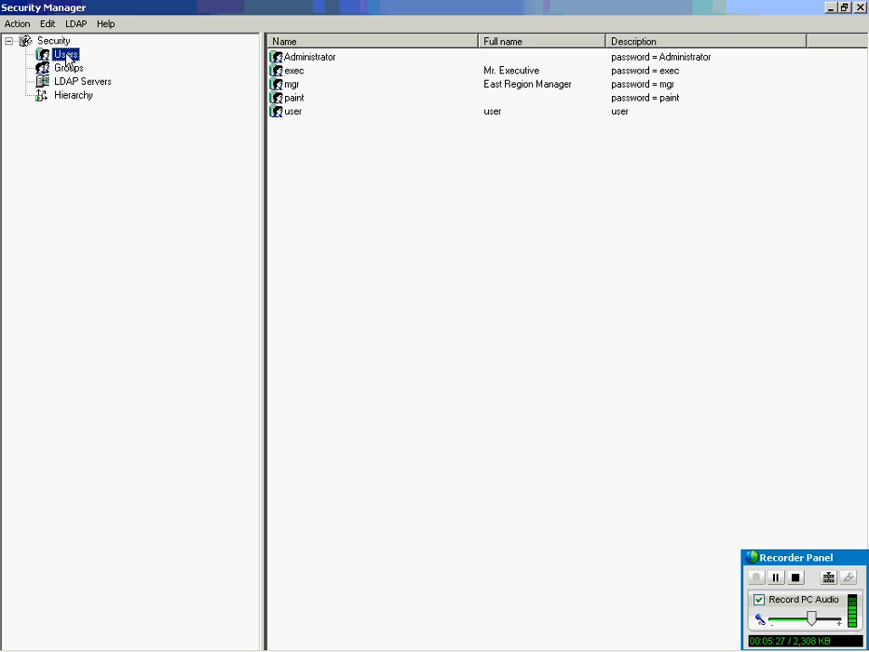
{"action": "left_click", "coordinate": [17, 24]}
{"action": "mouse_move", "coordinate": [24, 45]}
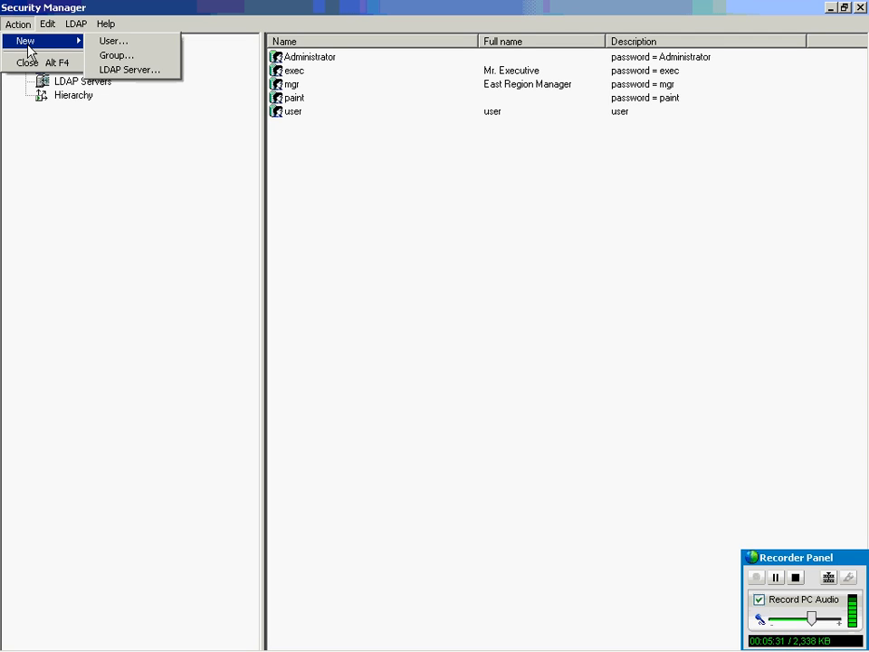
{"action": "left_click", "coordinate": [127, 42]}
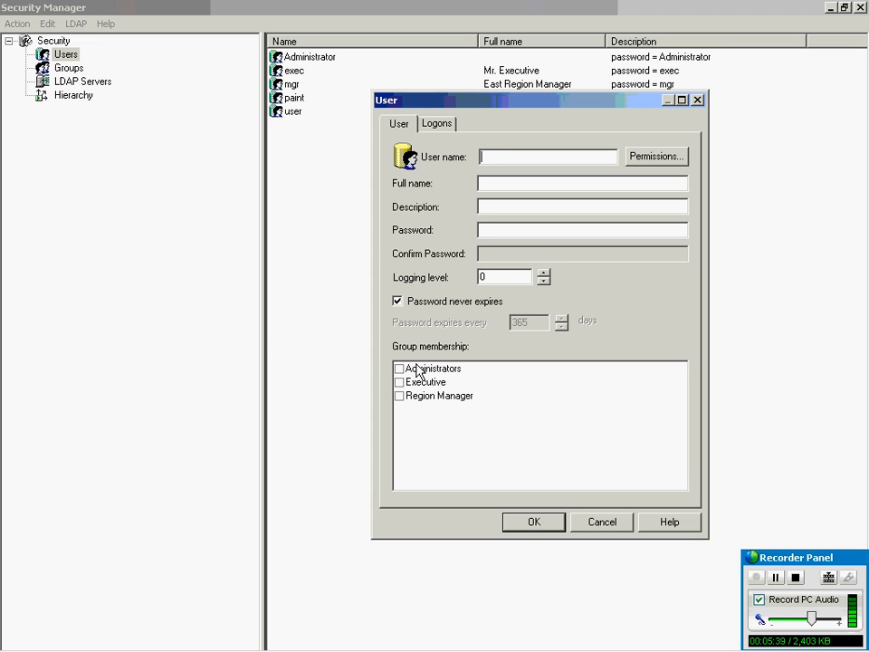
{"action": "left_click", "coordinate": [602, 523]}
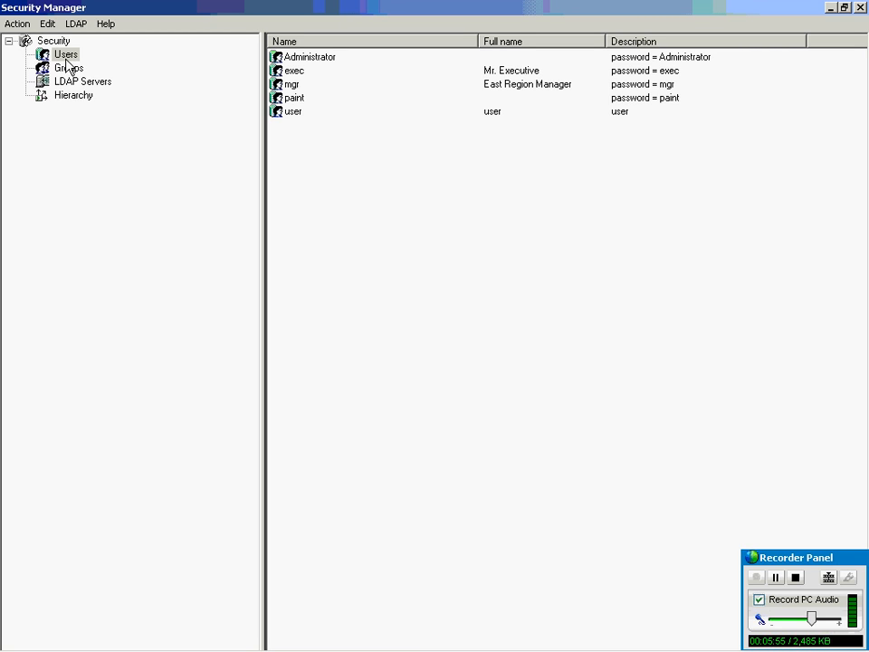
Review the Administrator user, Groups, LDAP Servers and Action > New, ending on the group Hierarchy.
{"action": "left_click", "coordinate": [318, 57]}
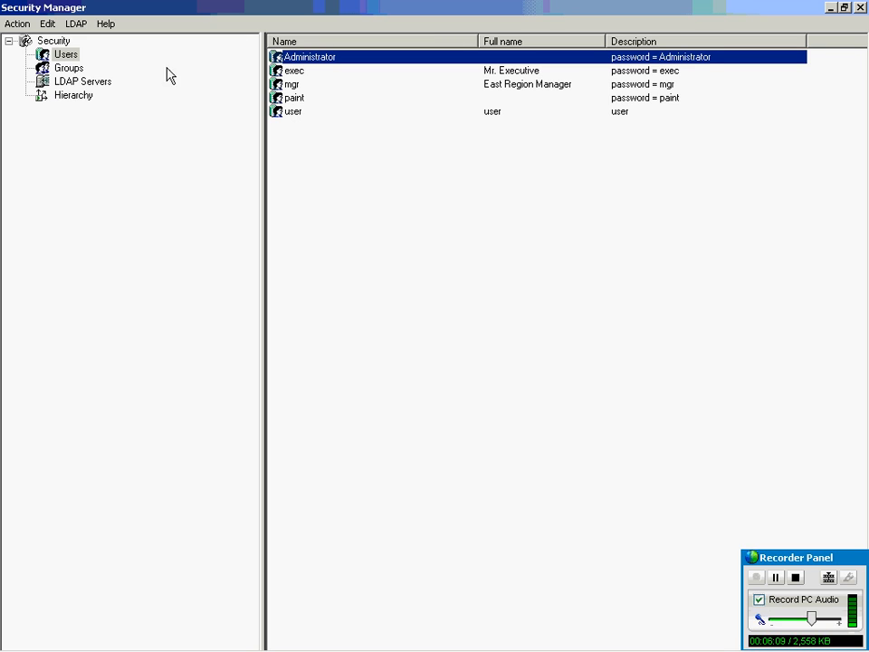
{"action": "left_click", "coordinate": [73, 70]}
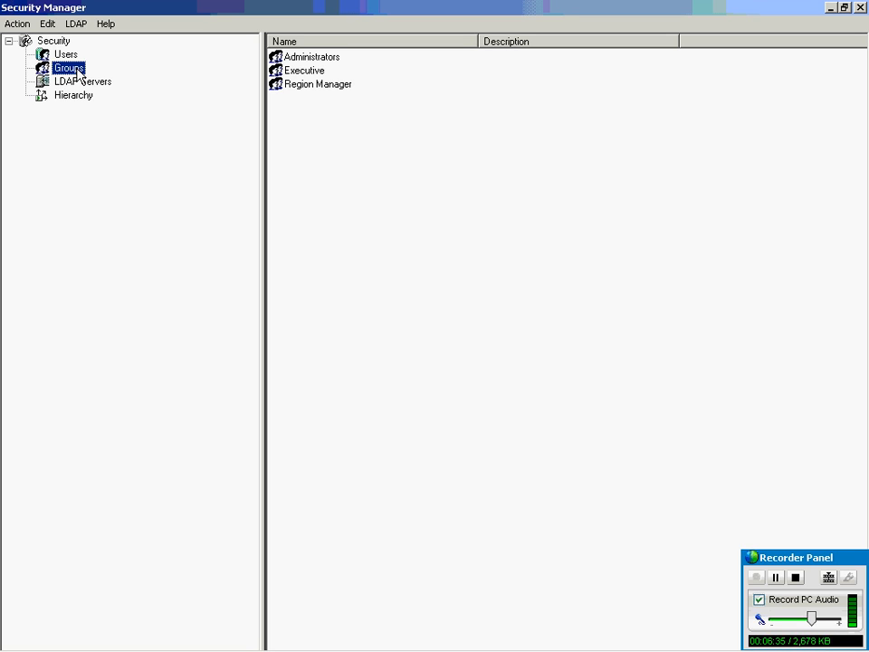
{"action": "left_click", "coordinate": [78, 83]}
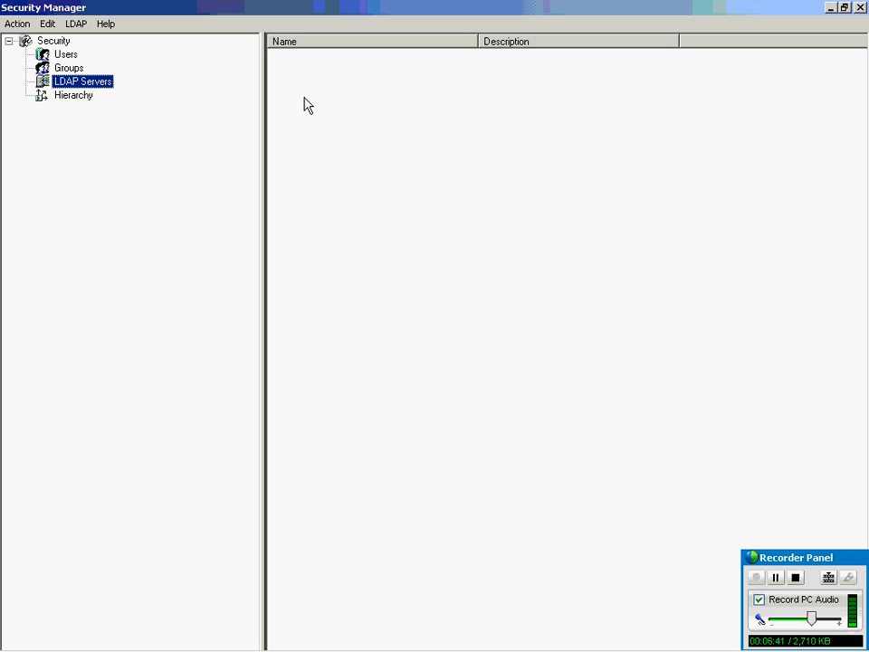
{"action": "left_click", "coordinate": [19, 24]}
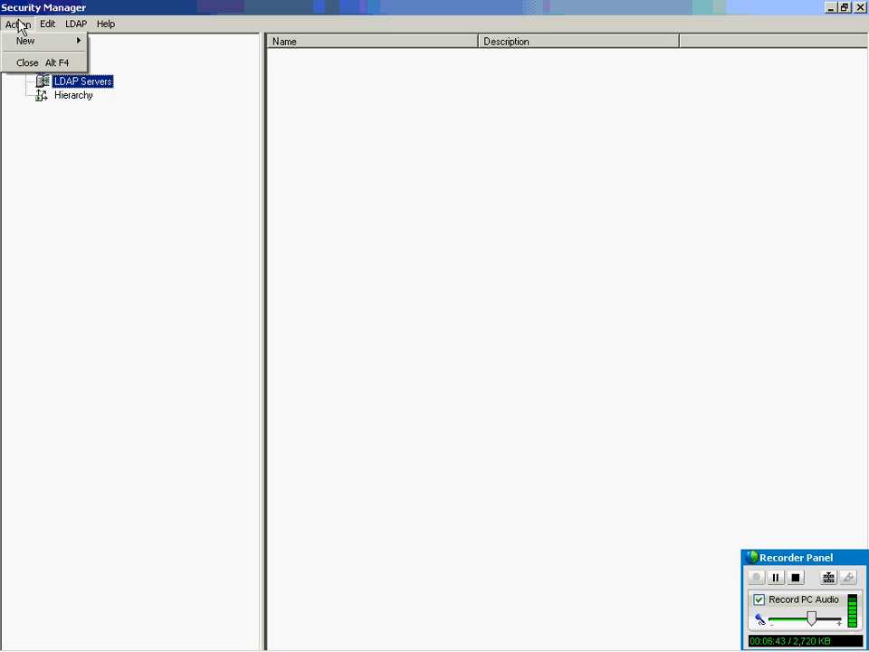
{"action": "mouse_move", "coordinate": [24, 45]}
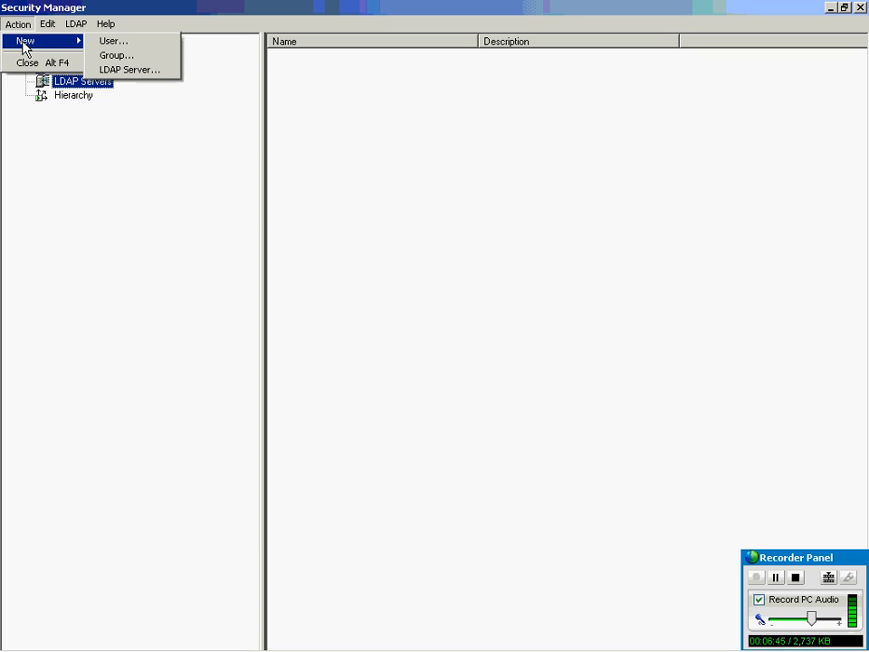
{"action": "mouse_move", "coordinate": [76, 23]}
{"action": "left_click", "coordinate": [290, 8]}
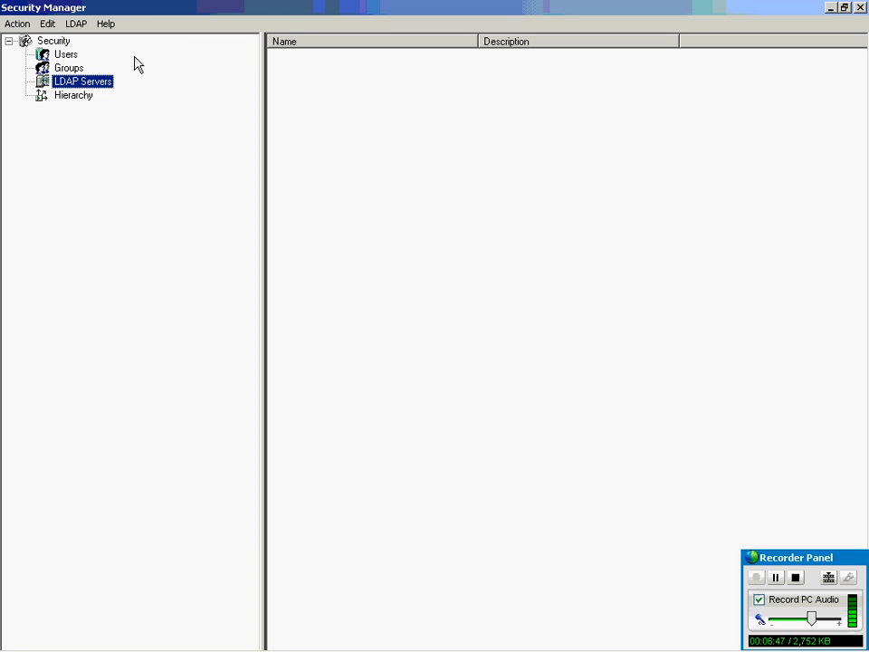
{"action": "left_click", "coordinate": [74, 97]}
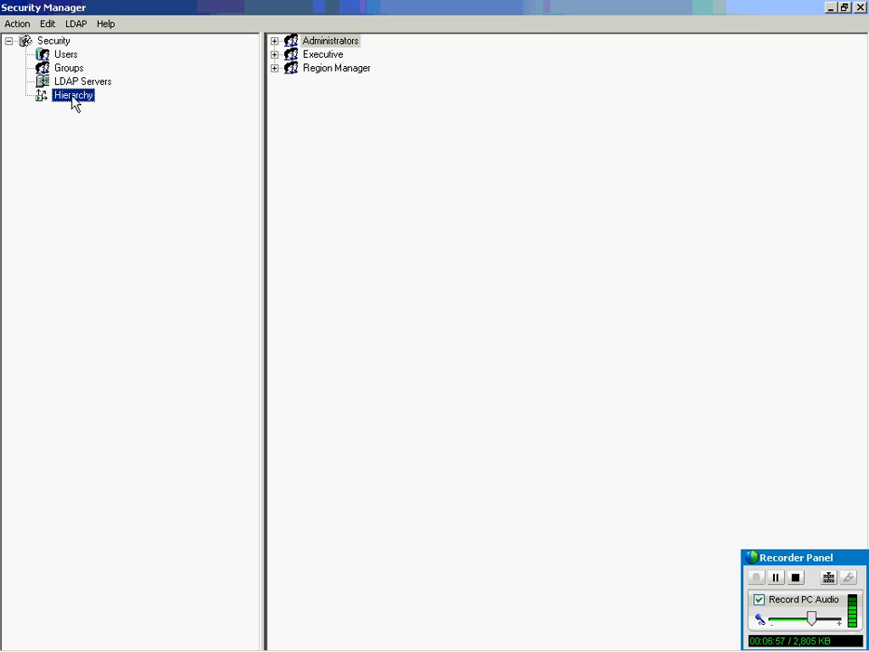
Close the Security Manager window to return to paint.rpd's three layer panes.
{"action": "left_click", "coordinate": [47, 25]}
{"action": "left_click", "coordinate": [47, 25]}
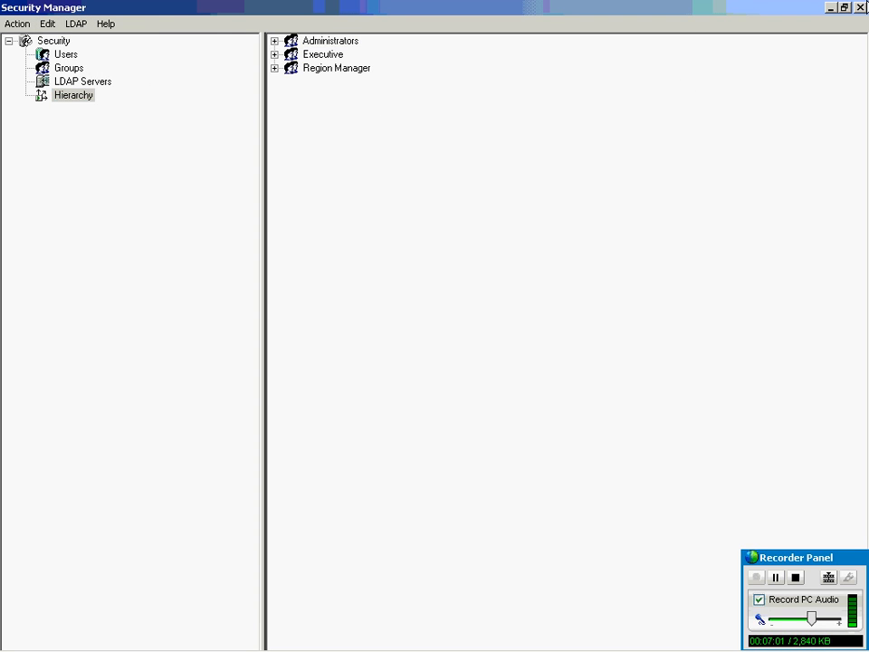
{"action": "left_click", "coordinate": [861, 8]}
{"action": "left_click", "coordinate": [107, 28]}
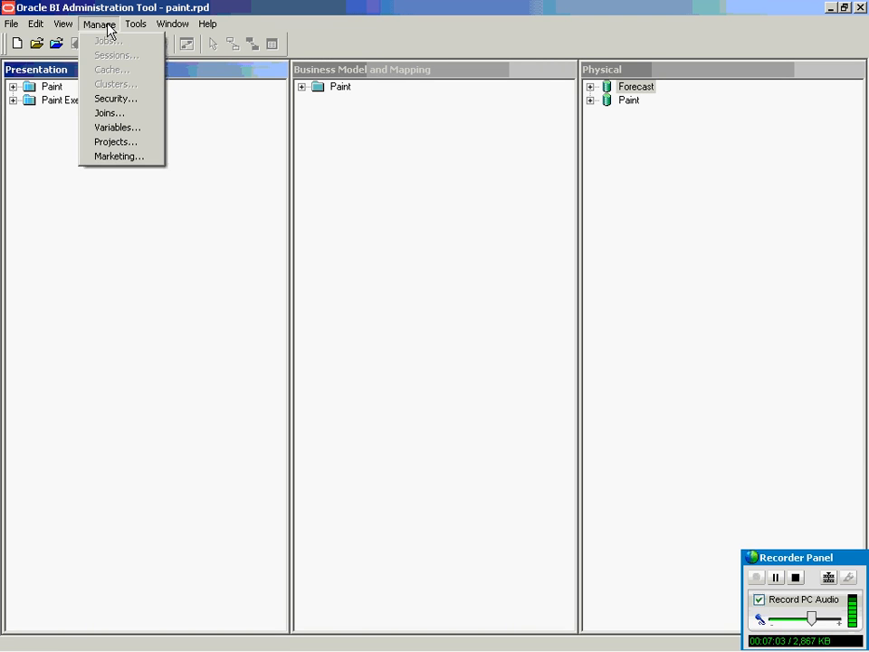
{"action": "left_click", "coordinate": [122, 113]}
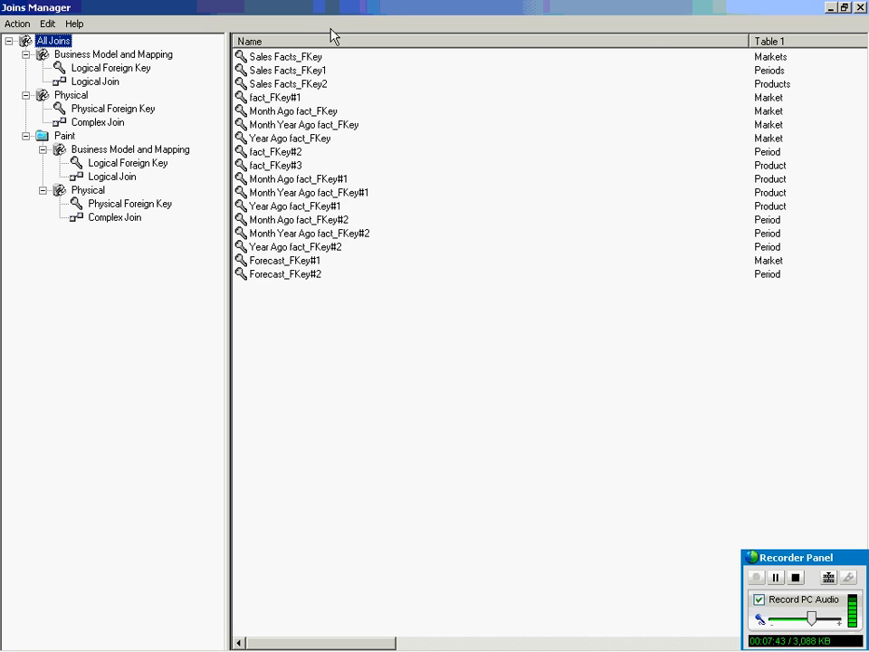
{"action": "left_click", "coordinate": [861, 7]}
{"action": "left_click", "coordinate": [100, 25]}
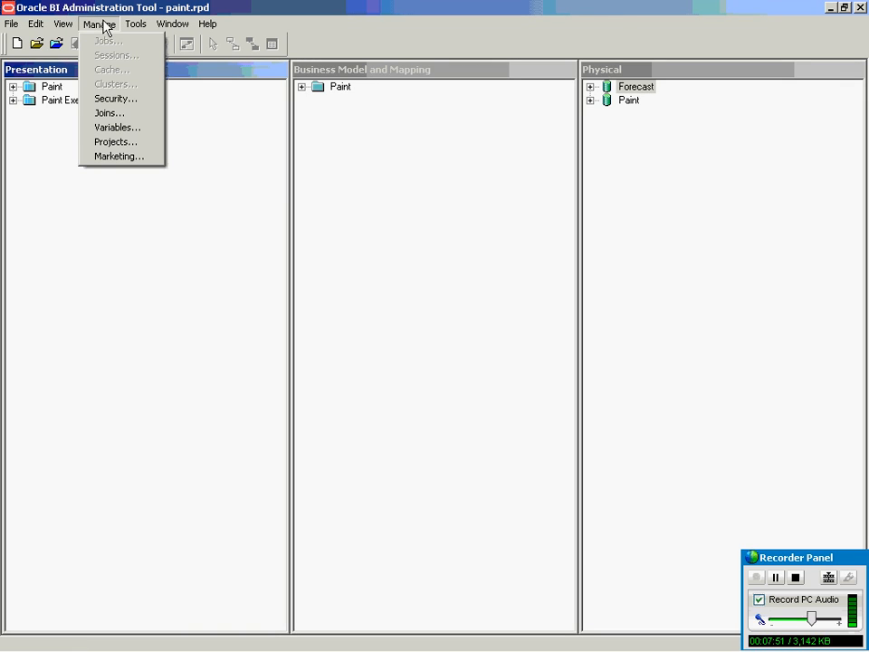
{"action": "left_click", "coordinate": [117, 143]}
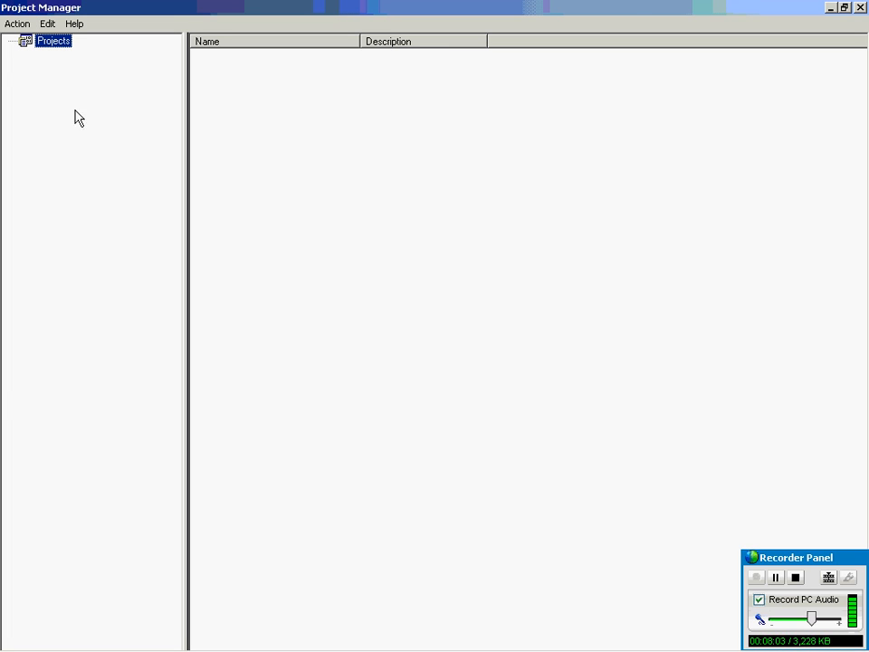
{"action": "left_click", "coordinate": [17, 24]}
{"action": "left_click", "coordinate": [22, 39]}
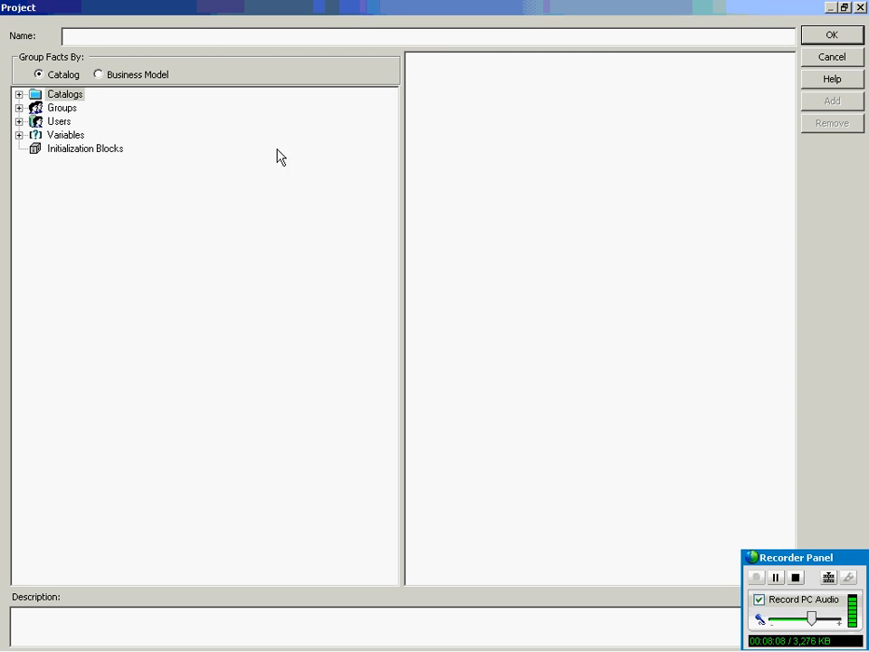
{"action": "left_click", "coordinate": [845, 9]}
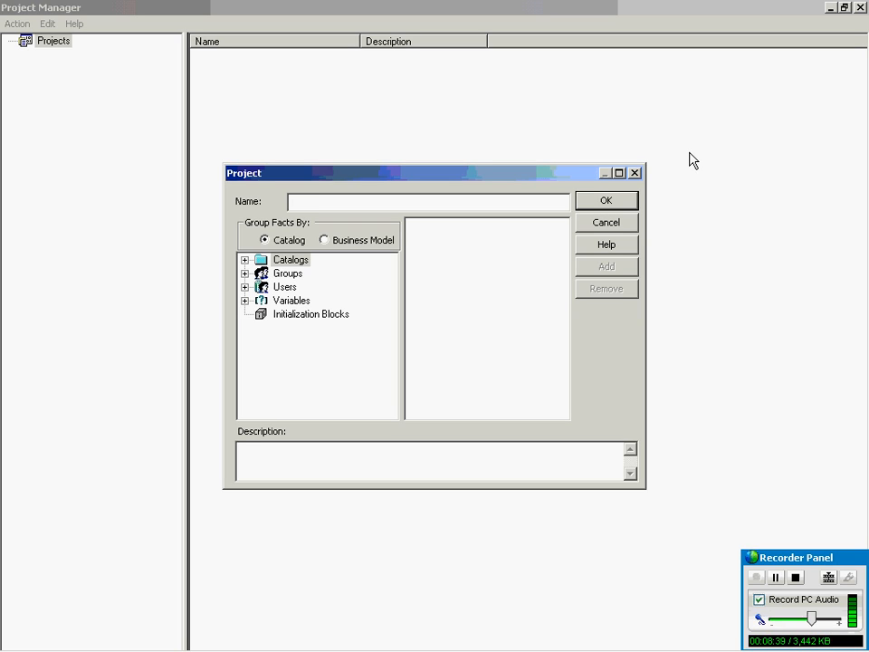
{"action": "left_click", "coordinate": [635, 173]}
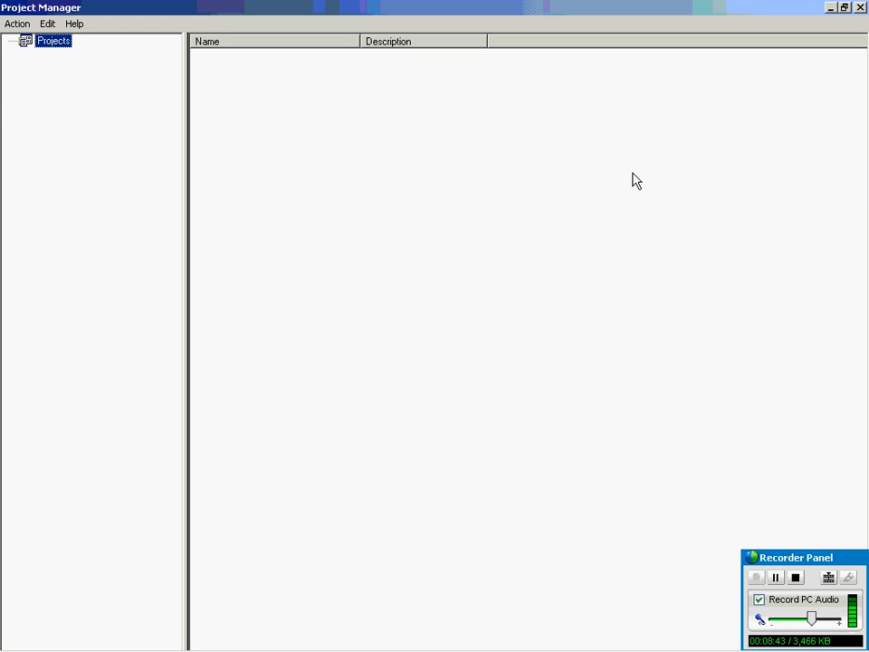
{"action": "left_click", "coordinate": [857, 8]}
Expand the Forecast and Paint physical databases to list tables like Fact, Market, Period and Product.
{"action": "left_click", "coordinate": [109, 27]}
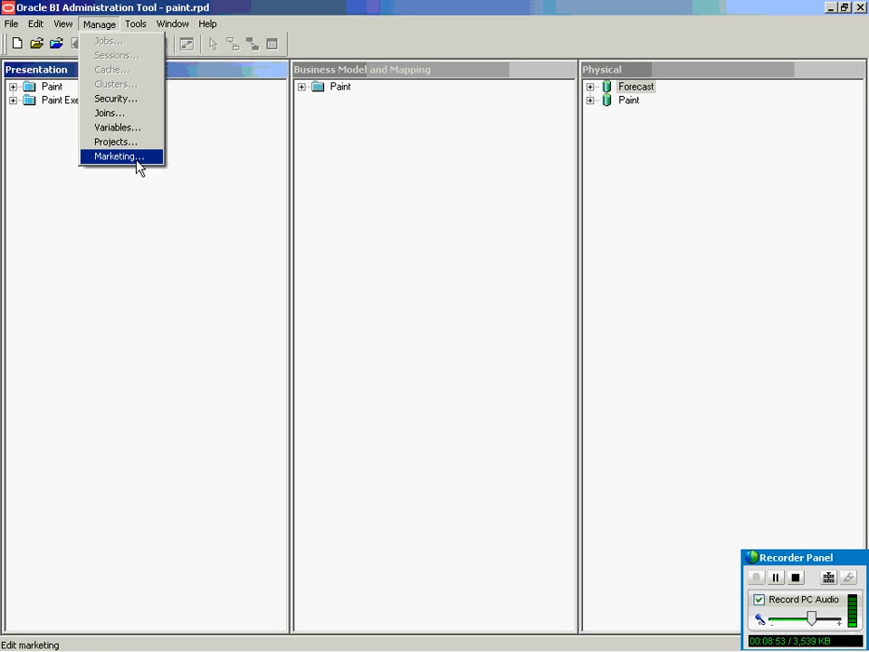
{"action": "mouse_move", "coordinate": [141, 22]}
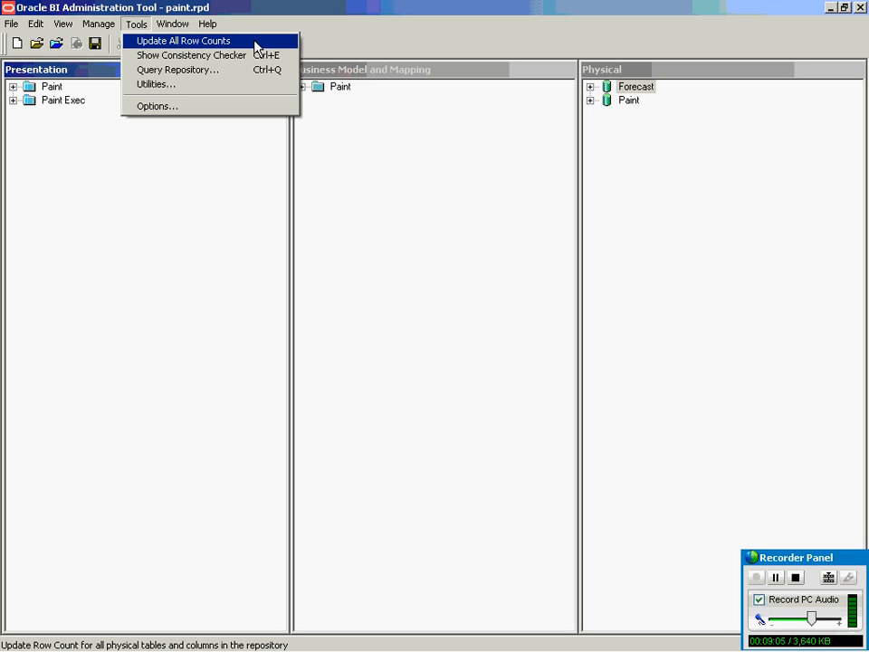
{"action": "left_click", "coordinate": [589, 87]}
{"action": "left_click", "coordinate": [589, 128]}
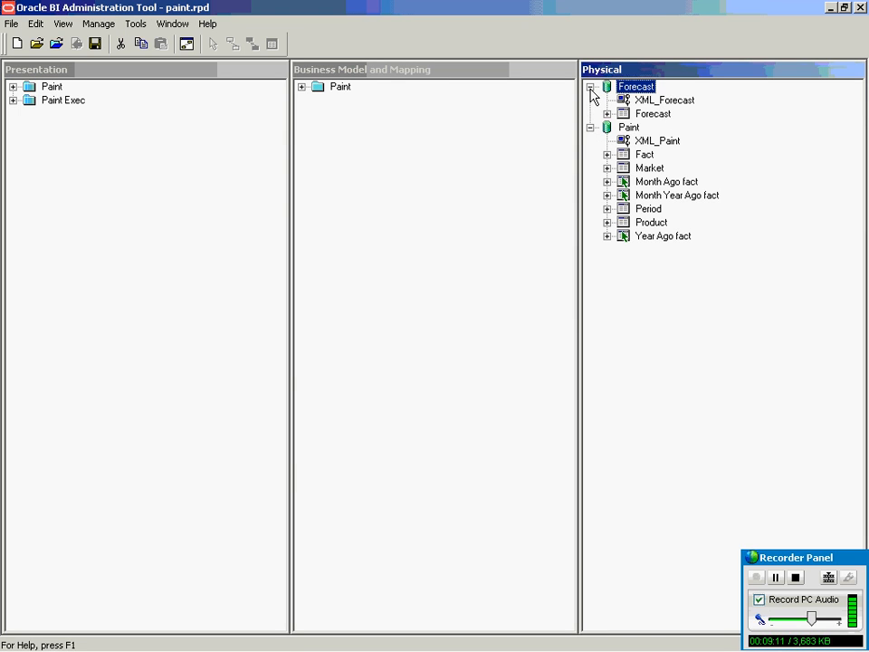
Collapse both databases, then expand Forecast and its Forecast table and open the table's context menu.
{"action": "left_click", "coordinate": [590, 86]}
{"action": "left_click", "coordinate": [589, 101]}
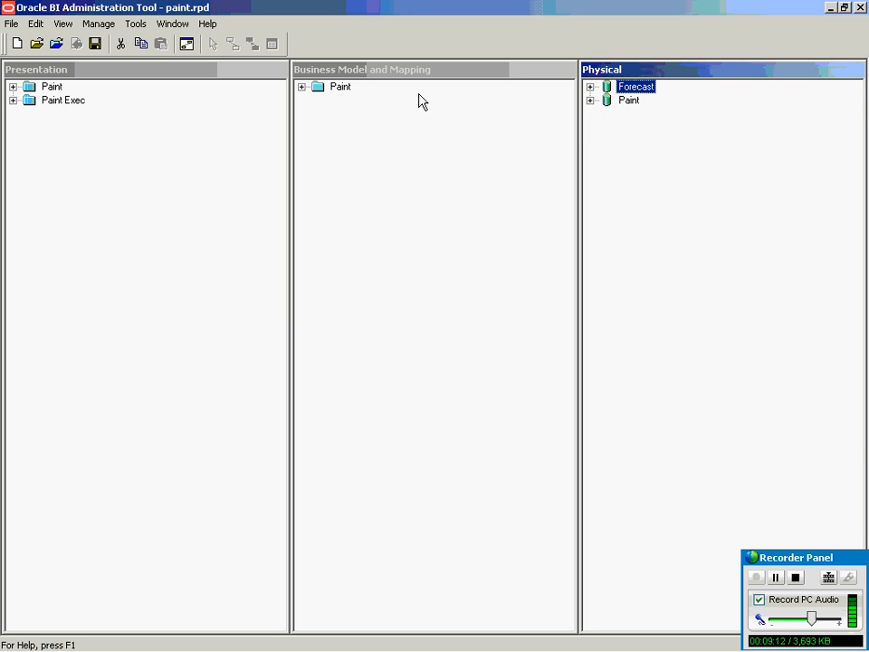
{"action": "left_click", "coordinate": [144, 22]}
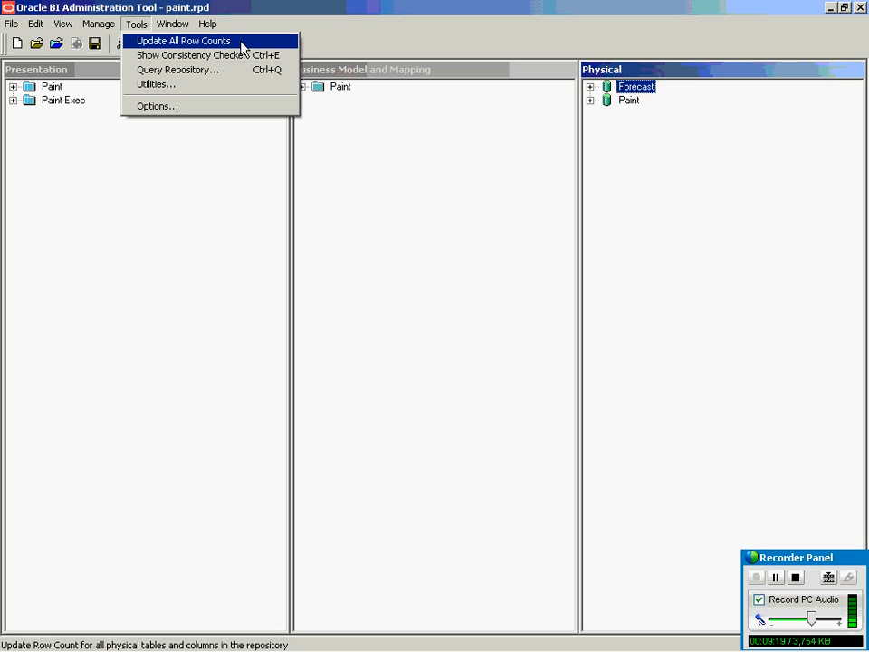
{"action": "left_click", "coordinate": [590, 86]}
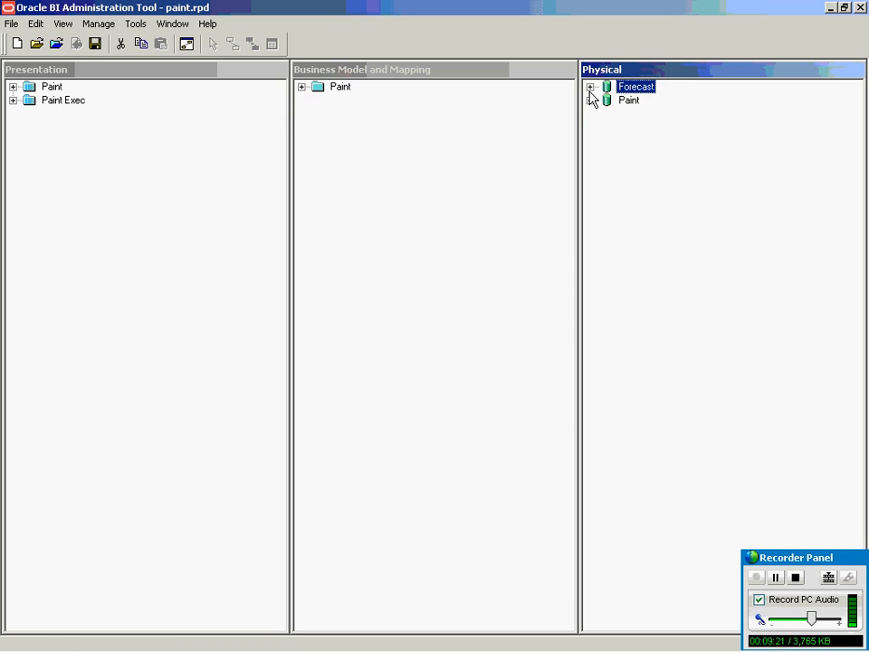
{"action": "left_click", "coordinate": [590, 86]}
{"action": "left_click", "coordinate": [607, 113]}
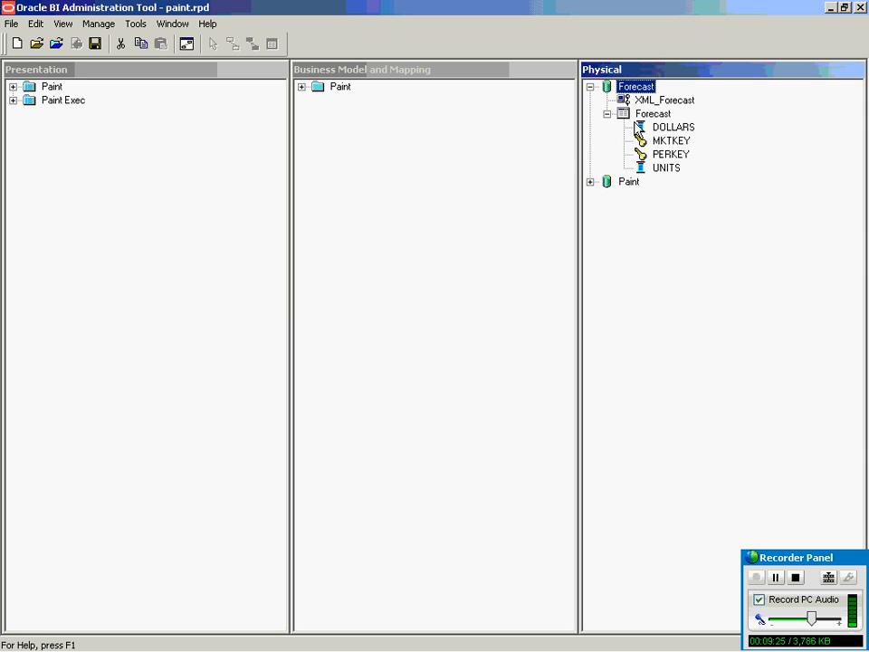
{"action": "left_click", "coordinate": [643, 116]}
{"action": "right_click", "coordinate": [644, 117]}
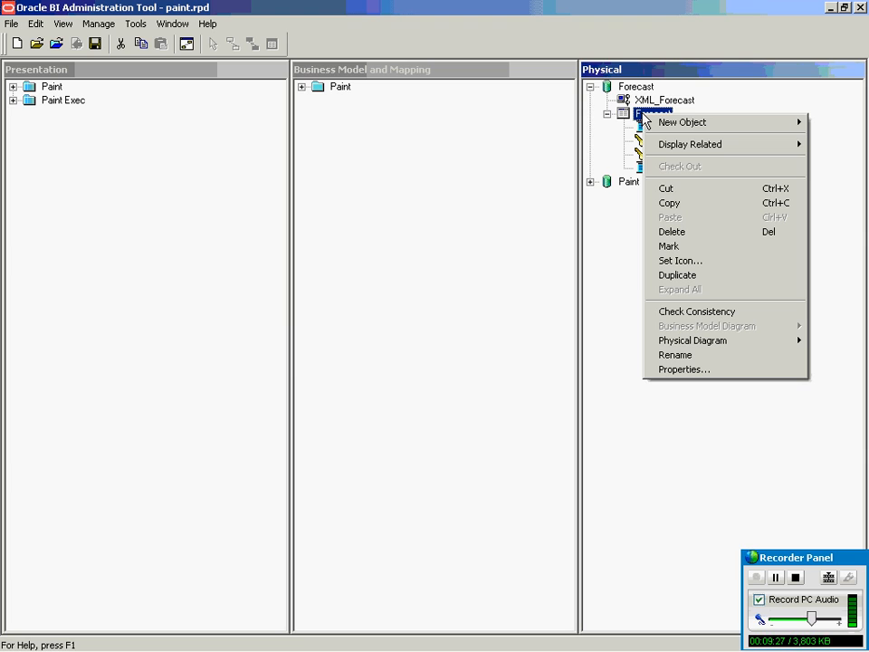
{"action": "left_click", "coordinate": [607, 113]}
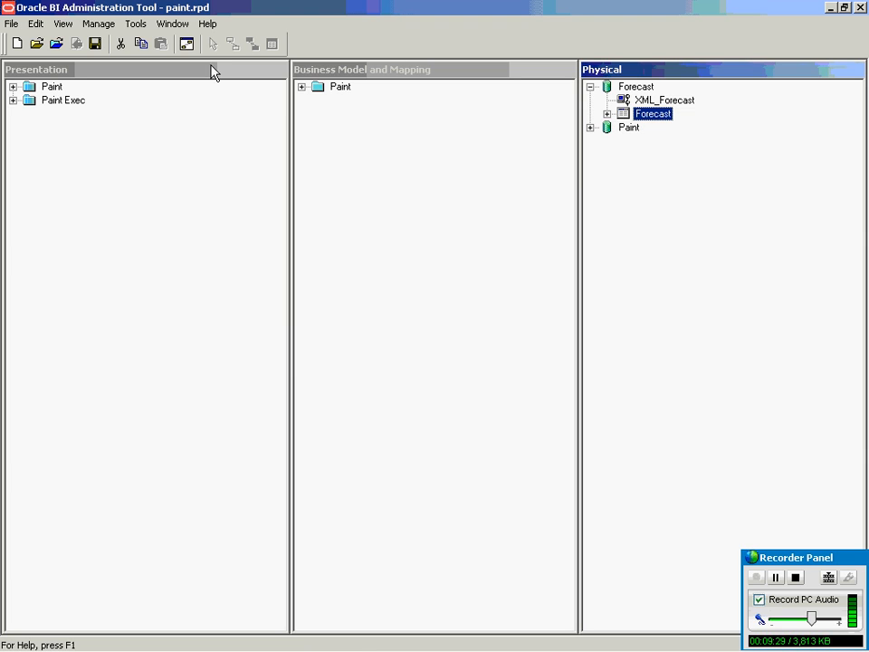
Reopen the Forecast table's columns, select DOLLARS, then collapse the table again.
{"action": "left_click", "coordinate": [135, 25]}
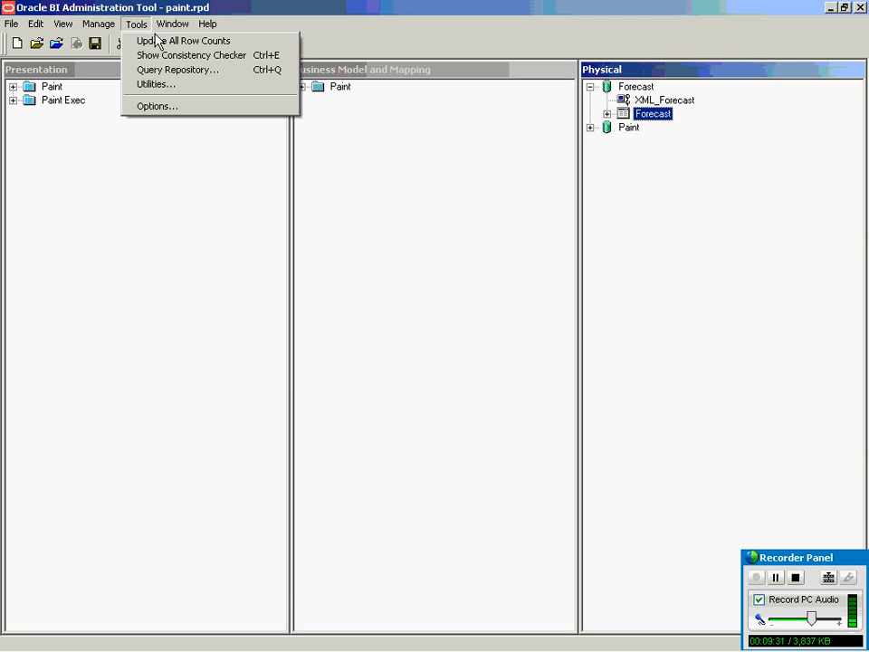
{"action": "left_click", "coordinate": [155, 41]}
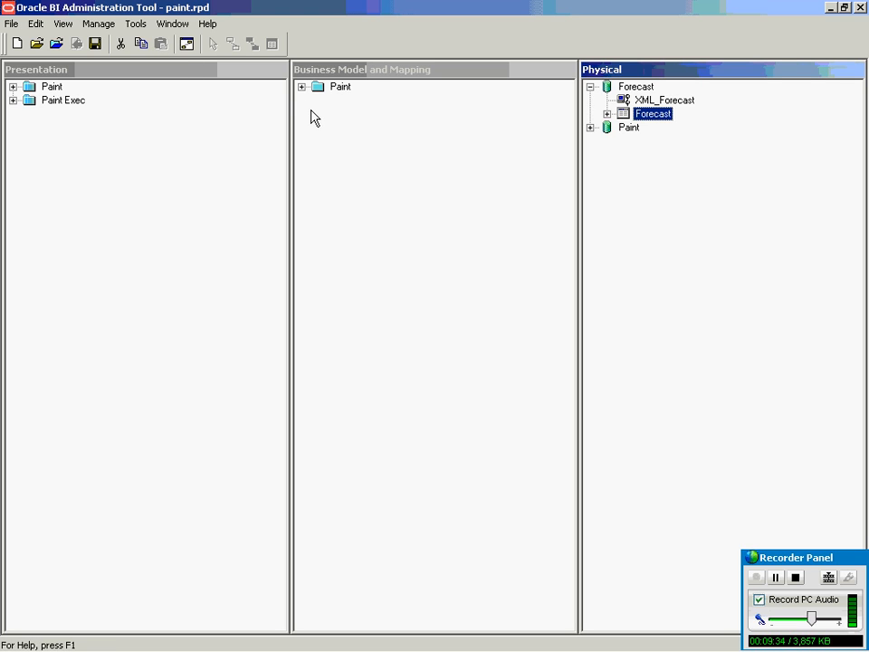
{"action": "left_click", "coordinate": [607, 114]}
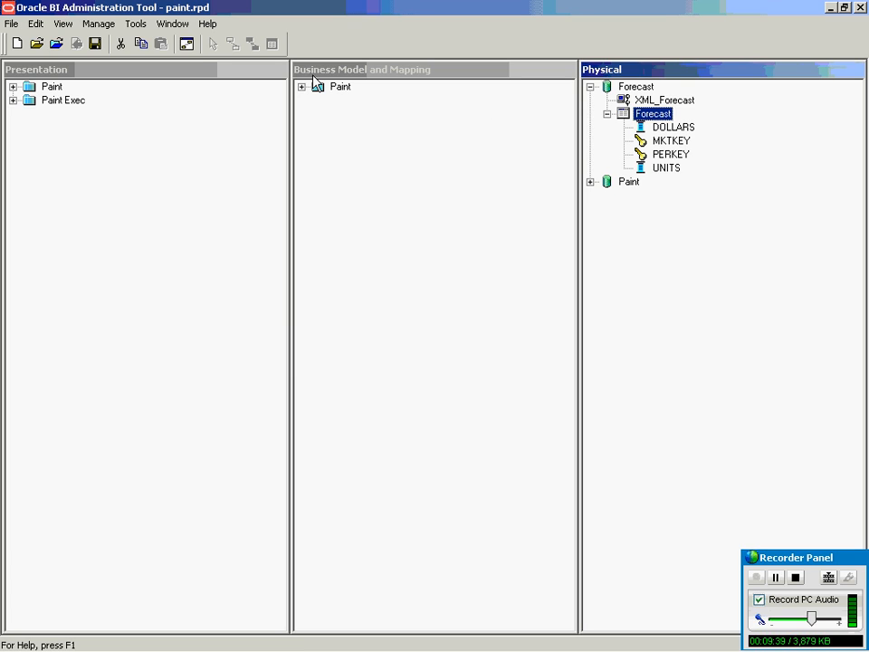
{"action": "left_click", "coordinate": [662, 126]}
{"action": "left_click", "coordinate": [652, 115]}
{"action": "left_click", "coordinate": [608, 114]}
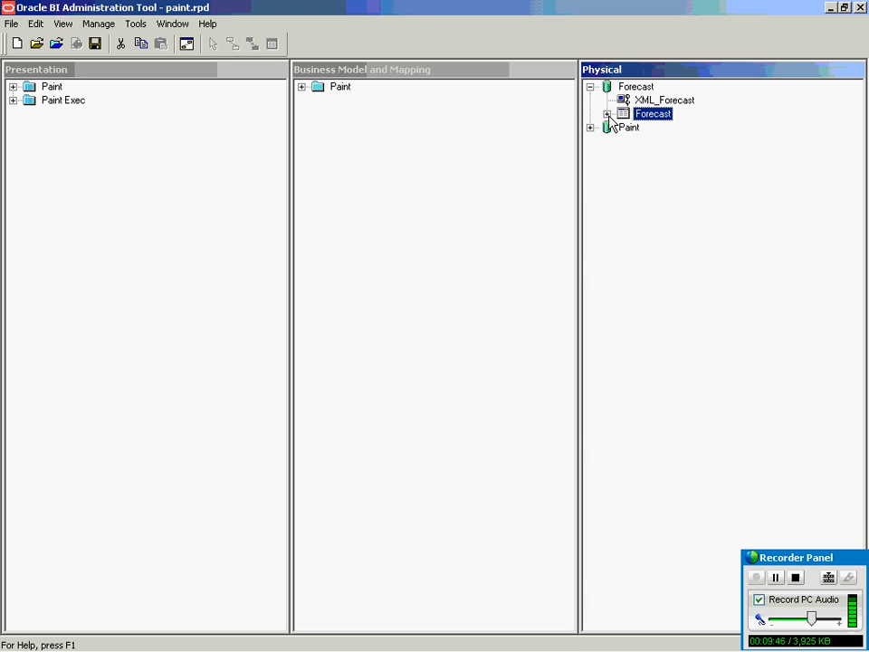
{"action": "left_click", "coordinate": [145, 28]}
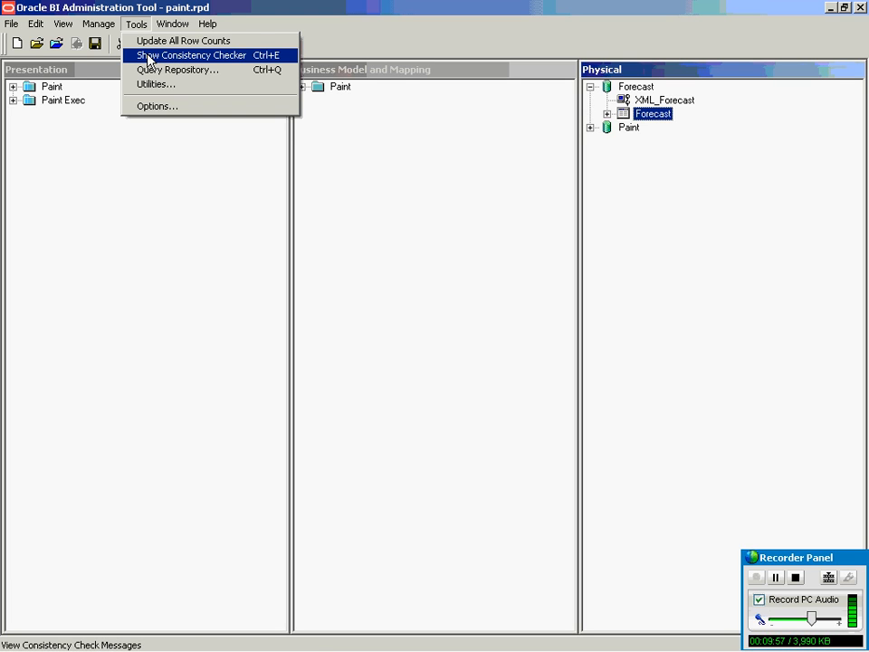
Close the consistency check results and go to the Tools menu for Query Repository.
{"action": "left_click", "coordinate": [148, 61]}
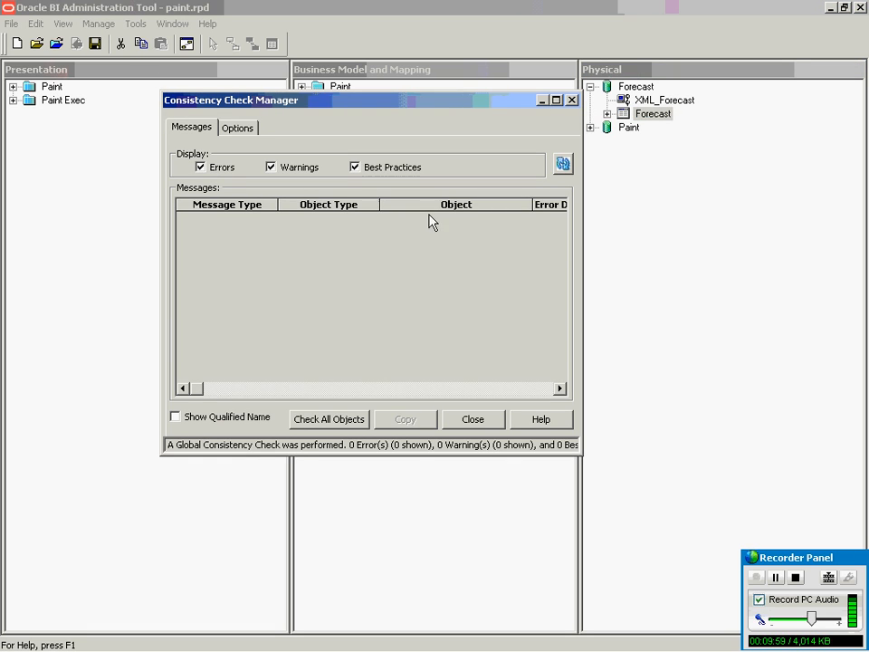
{"action": "left_click", "coordinate": [571, 100]}
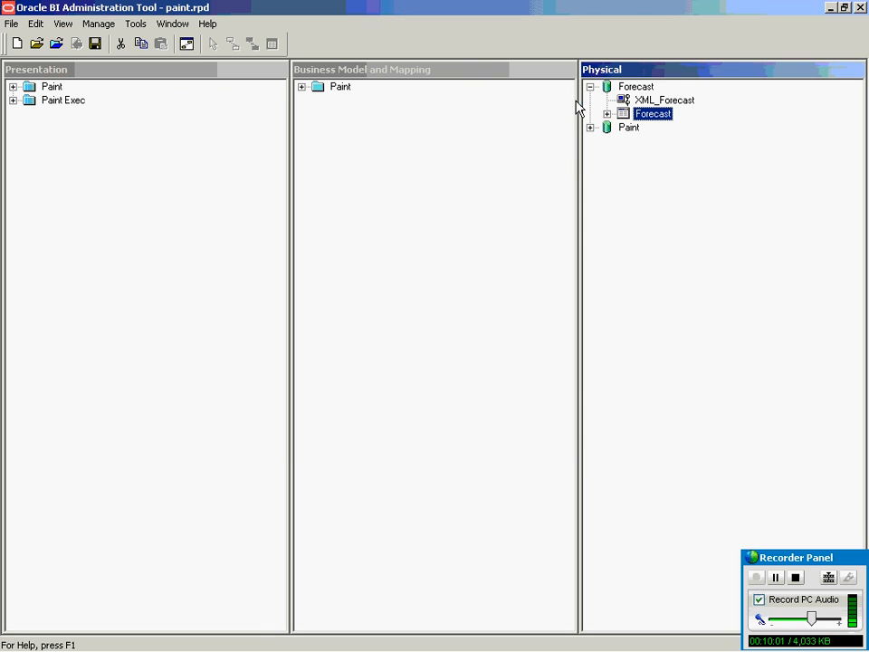
{"action": "left_click", "coordinate": [137, 25]}
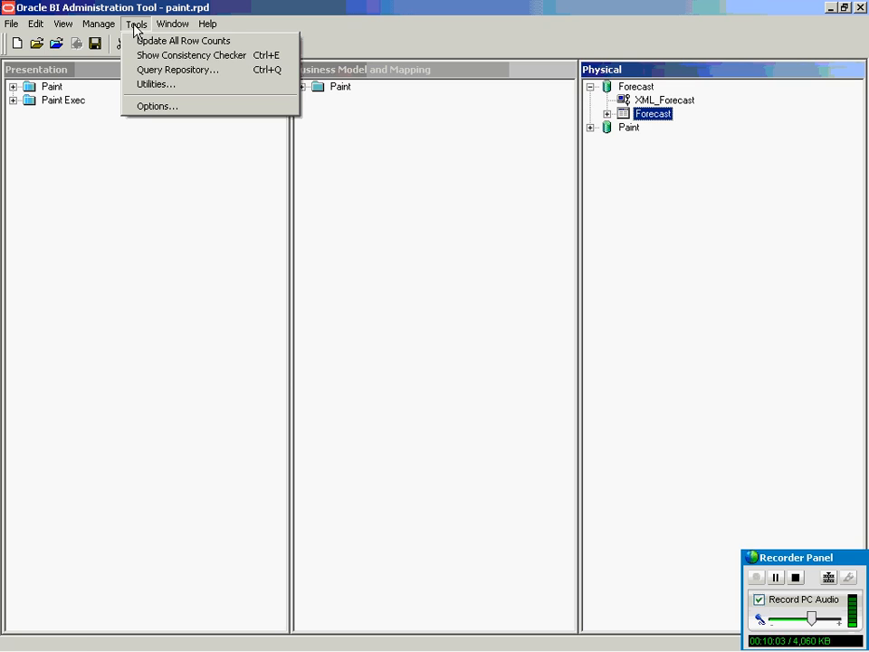
Query the repository for presentation tables named Paint.
{"action": "left_click", "coordinate": [172, 74]}
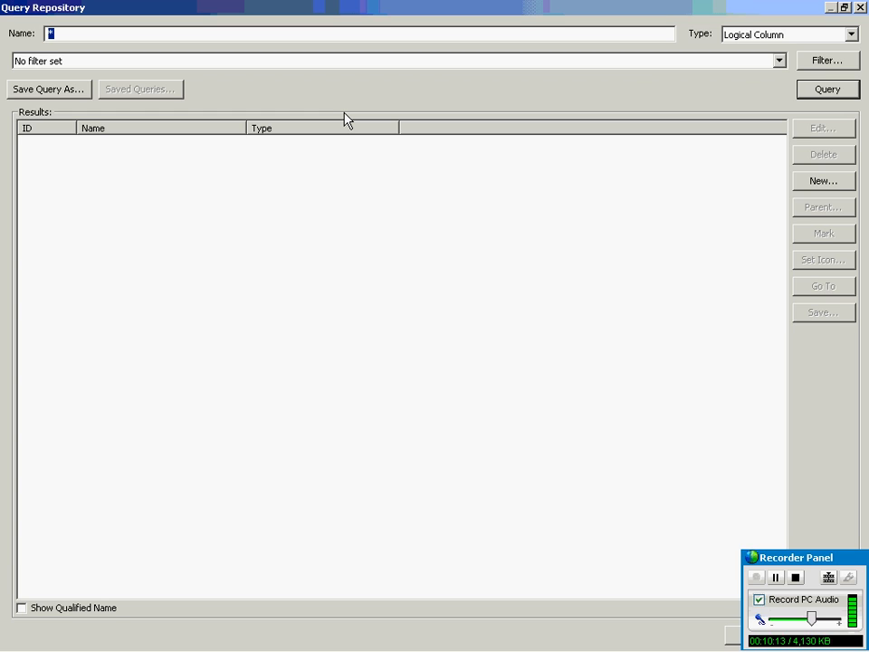
{"action": "type", "text": "Paint"}
{"action": "left_click", "coordinate": [851, 36]}
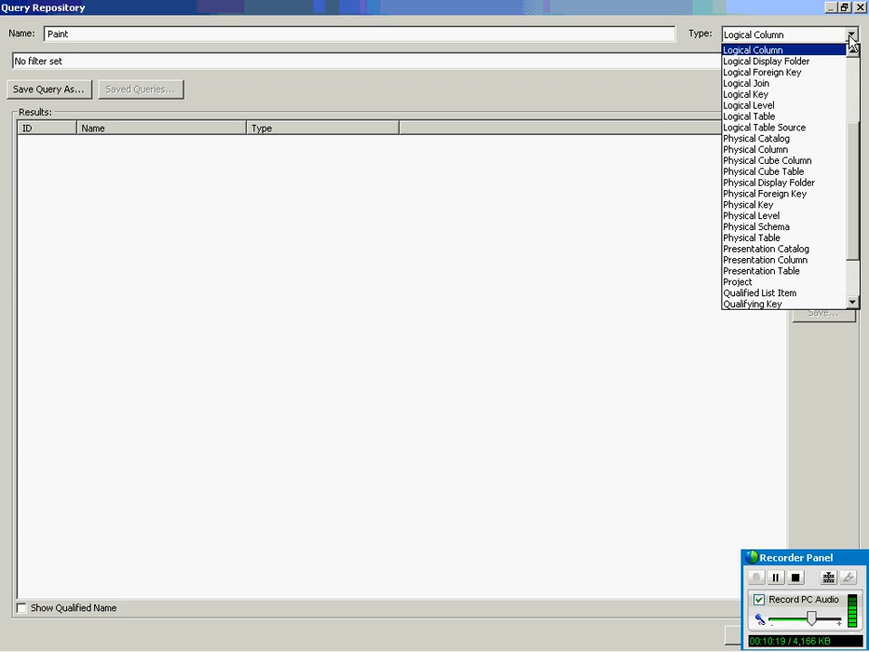
{"action": "left_click", "coordinate": [852, 73]}
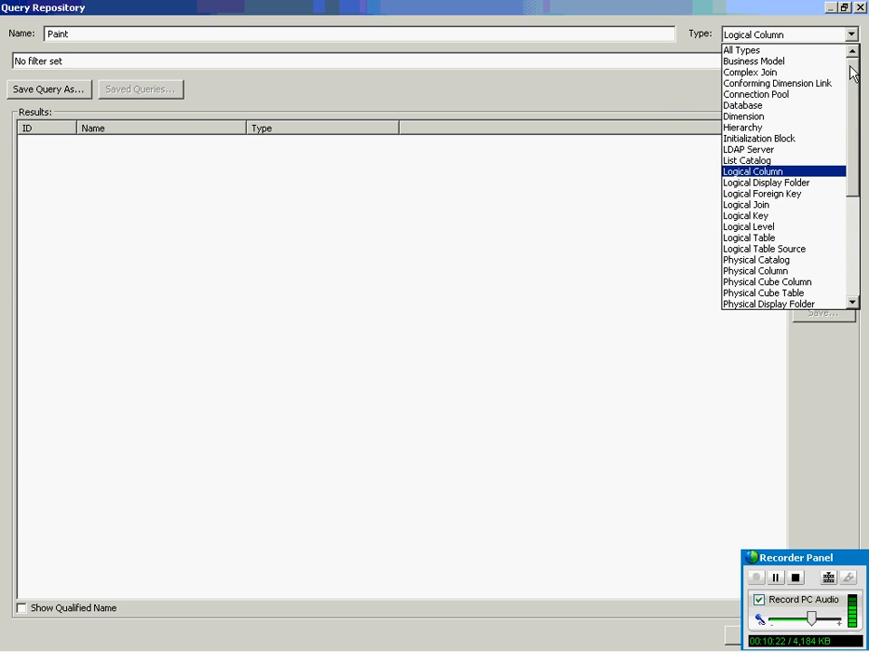
{"action": "left_click_drag", "start_coordinate": [853, 73], "coordinate": [852, 159]}
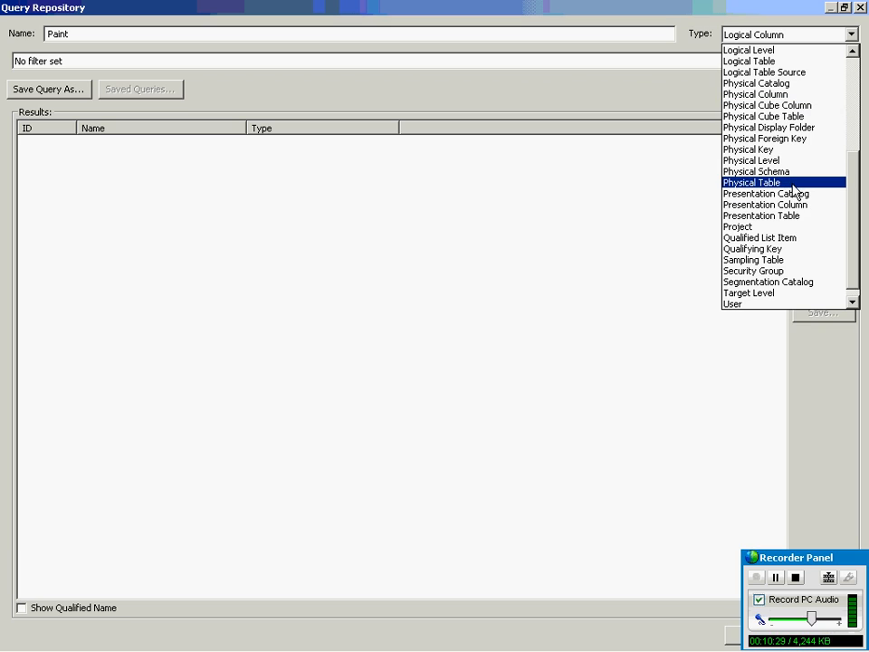
{"action": "left_click", "coordinate": [791, 217]}
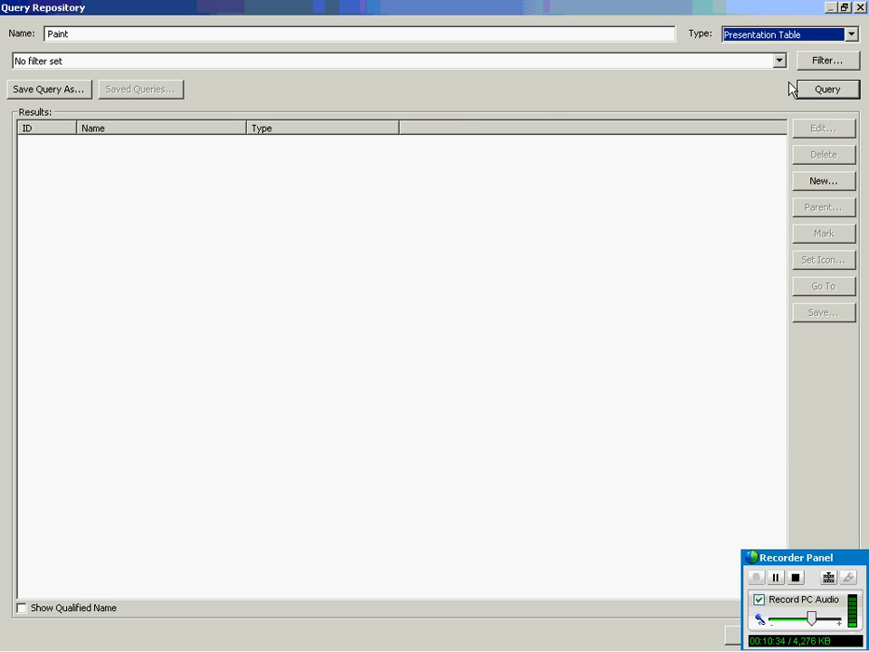
{"action": "left_click", "coordinate": [824, 90]}
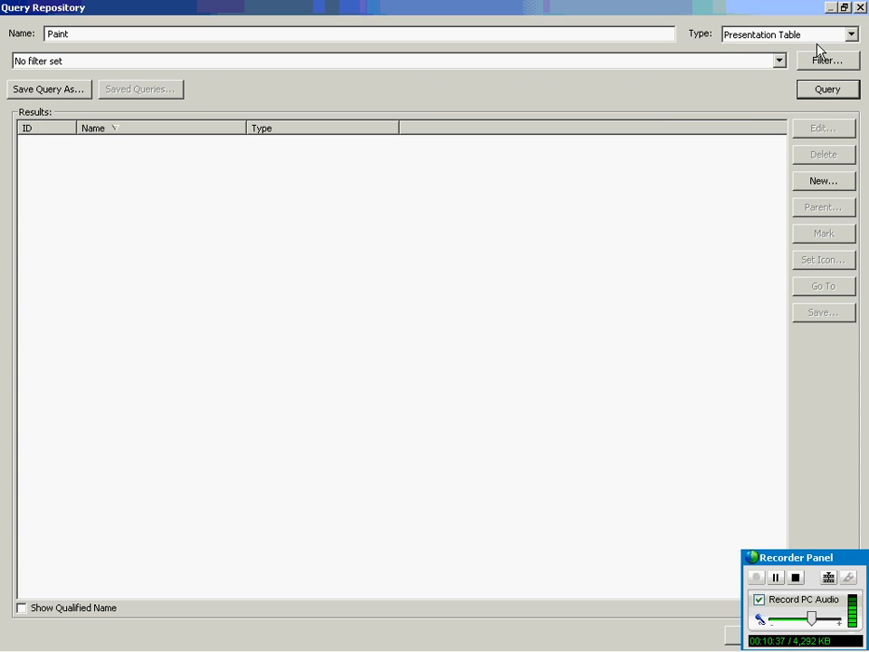
Switch the search to logical tables matching *Paint*, then close the Query Repository dialog.
{"action": "left_click", "coordinate": [826, 41]}
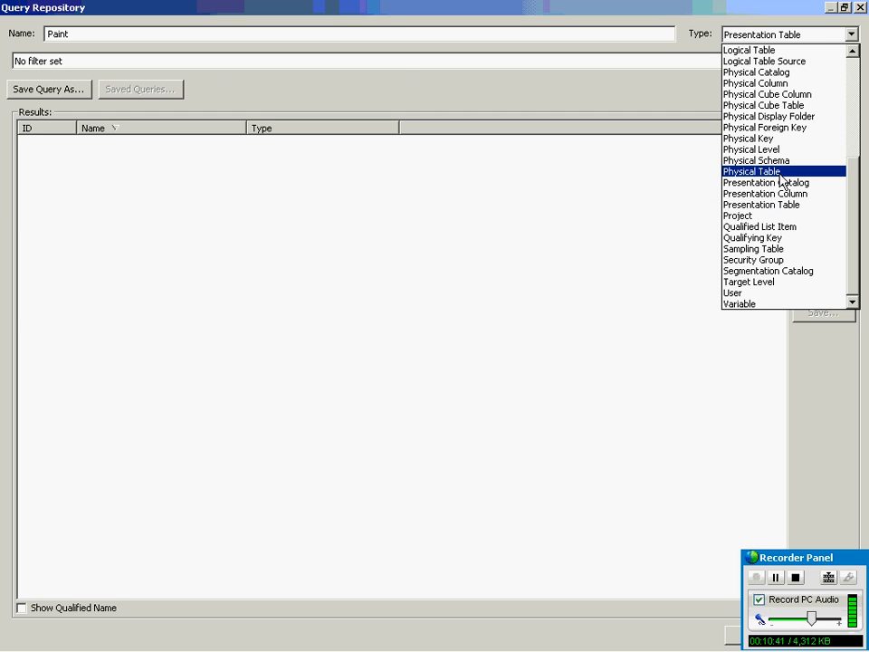
{"action": "scroll", "coordinate": [781, 100], "scroll_direction": "up", "scroll_amount": 3}
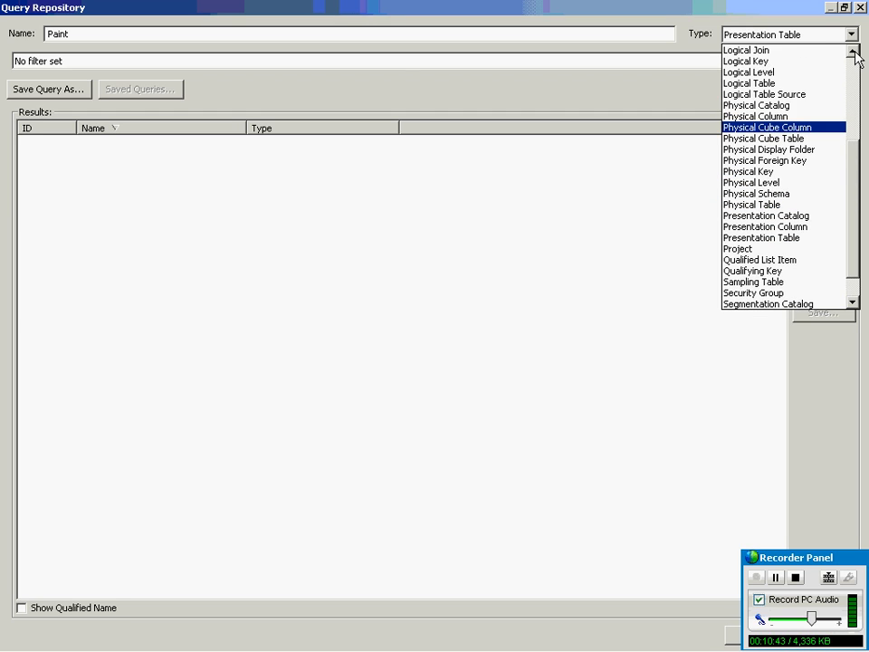
{"action": "left_click", "coordinate": [769, 83]}
{"action": "left_click", "coordinate": [824, 90]}
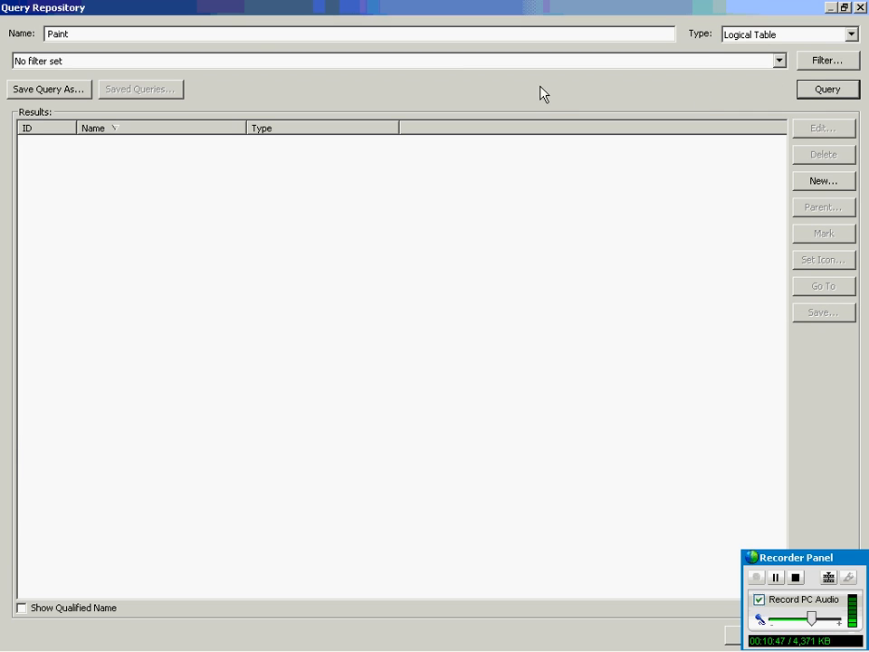
{"action": "left_click", "coordinate": [236, 37]}
{"action": "type", "text": "*"}
{"action": "left_click", "coordinate": [49, 34]}
{"action": "type", "text": "*"}
{"action": "left_click", "coordinate": [859, 8]}
Expand the Paint business model, select Markets, and start a Query Repository search for Logical Table.
{"action": "left_click", "coordinate": [301, 86]}
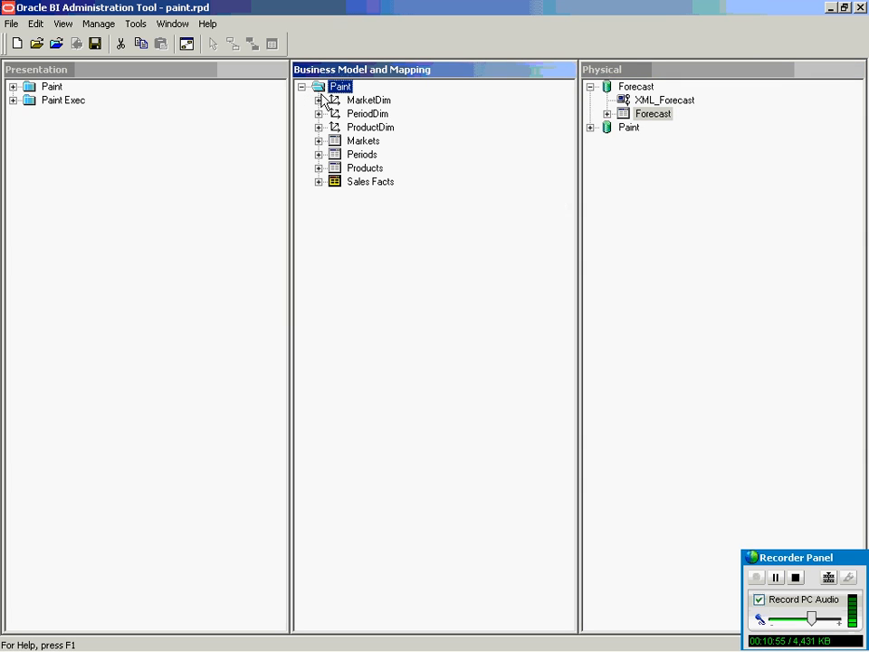
{"action": "left_click", "coordinate": [363, 143]}
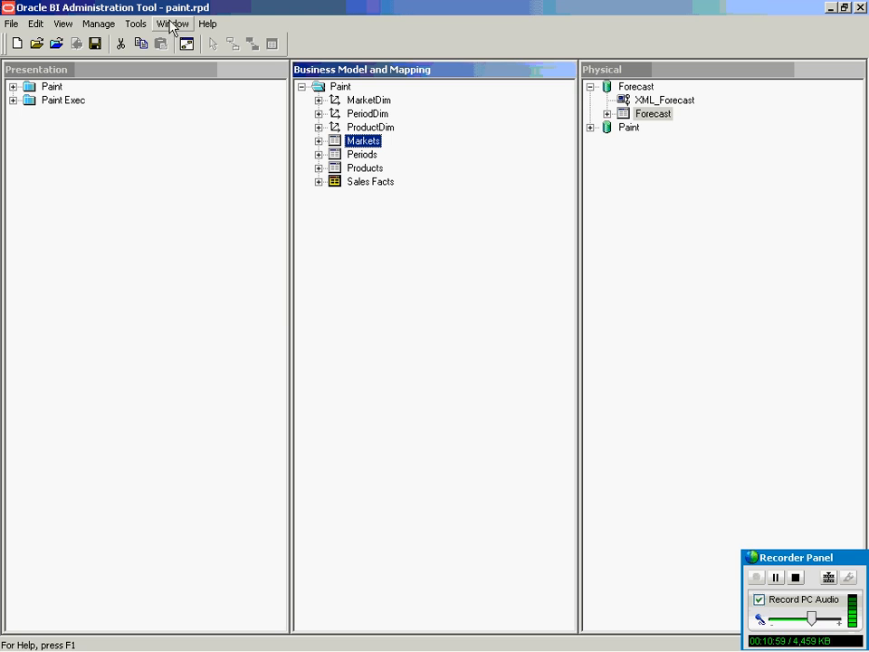
{"action": "left_click", "coordinate": [136, 24]}
{"action": "left_click", "coordinate": [159, 70]}
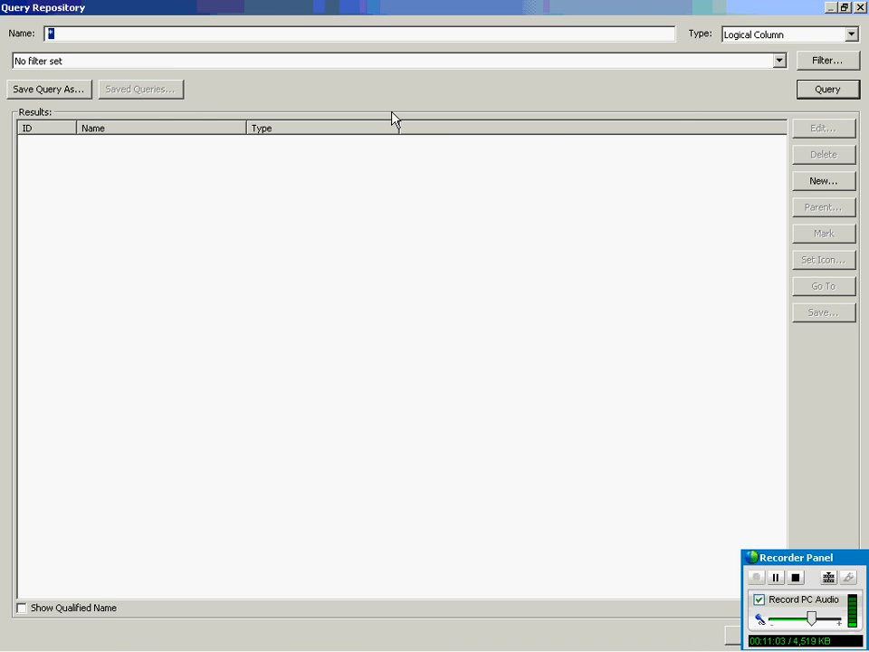
{"action": "left_click", "coordinate": [851, 34]}
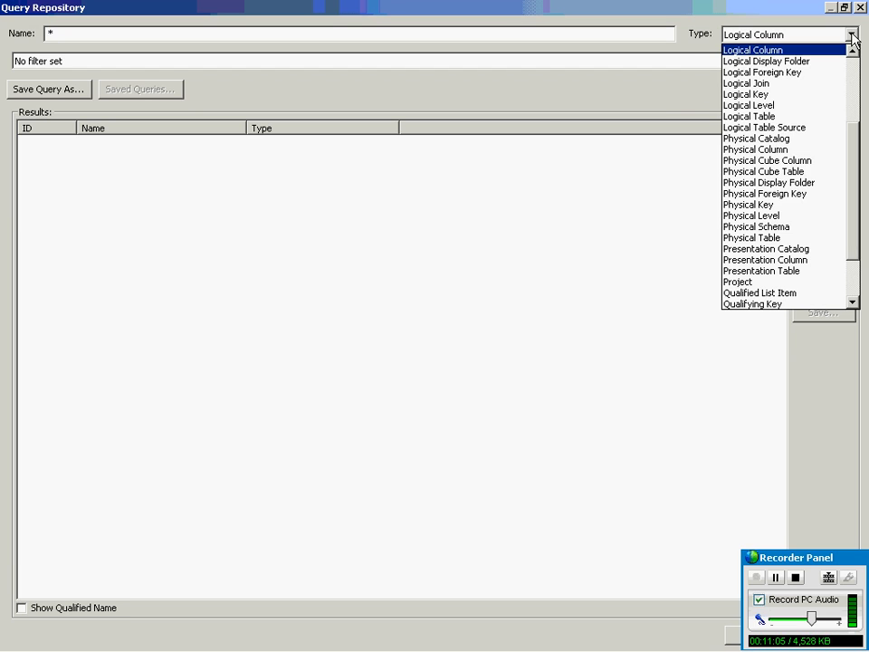
{"action": "left_click", "coordinate": [852, 51]}
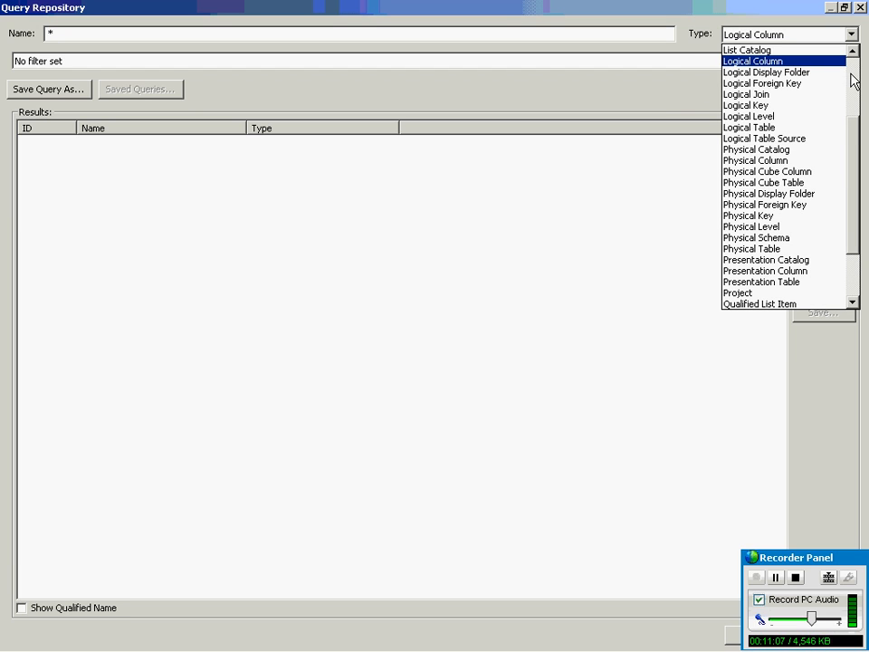
{"action": "left_click", "coordinate": [790, 128]}
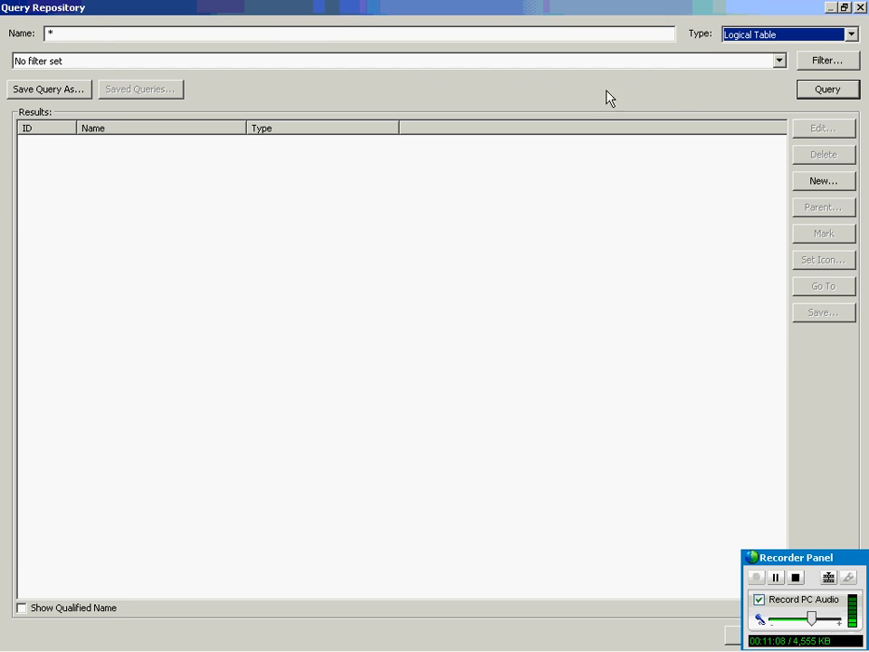
Enter Market* as the name pattern and run the query.
{"action": "left_click", "coordinate": [84, 32]}
{"action": "type", "text": "Ma"}
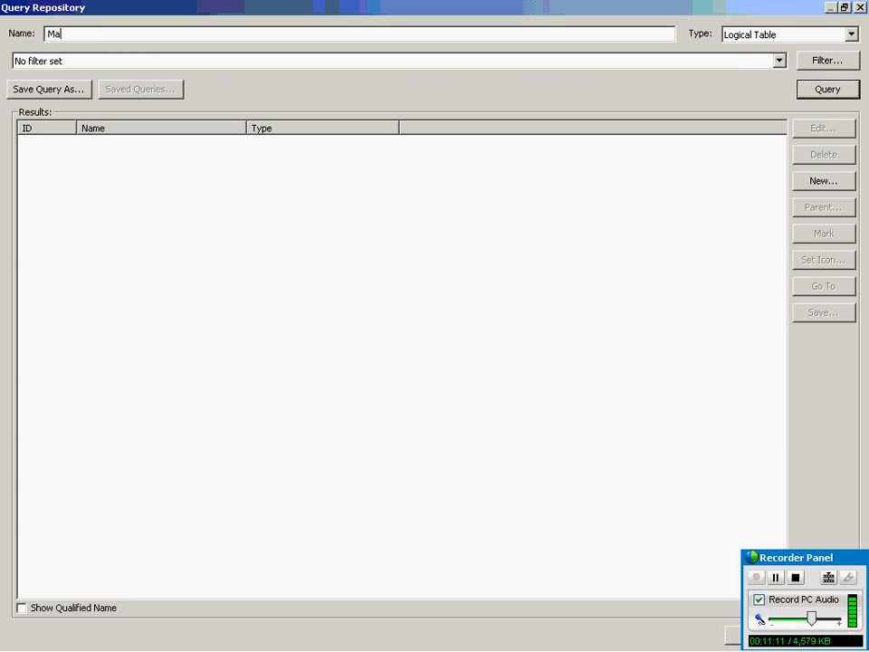
{"action": "type", "text": "erket"}
{"action": "key", "text": "BackSpace"}
{"action": "type", "text": "rket"}
{"action": "left_click", "coordinate": [831, 90]}
{"action": "left_click", "coordinate": [418, 33]}
{"action": "type", "text": "*"}
{"action": "left_click", "coordinate": [835, 91]}
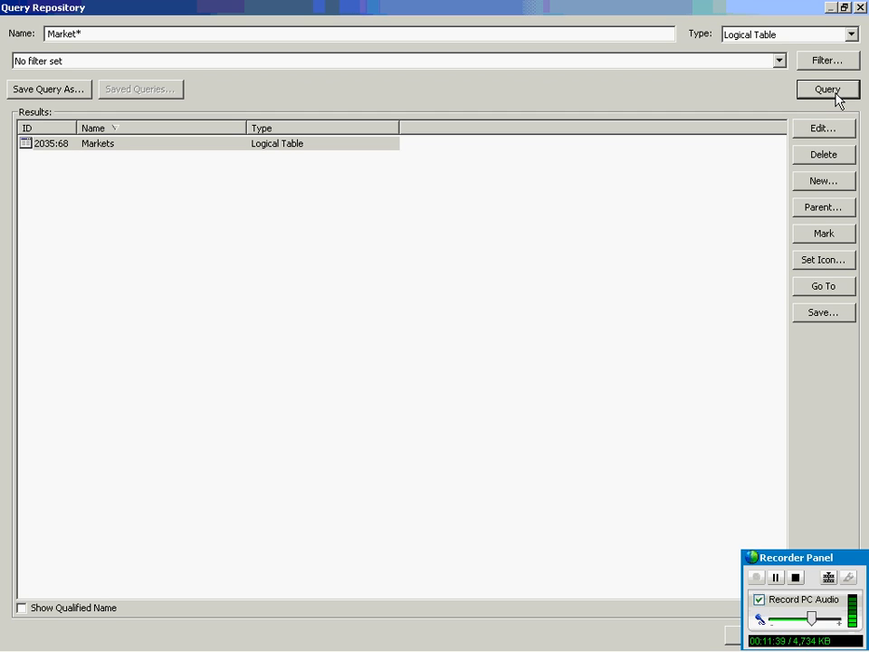
Keep Logical Table as the type, show qualified names, and widen the name column.
{"action": "left_click", "coordinate": [851, 35]}
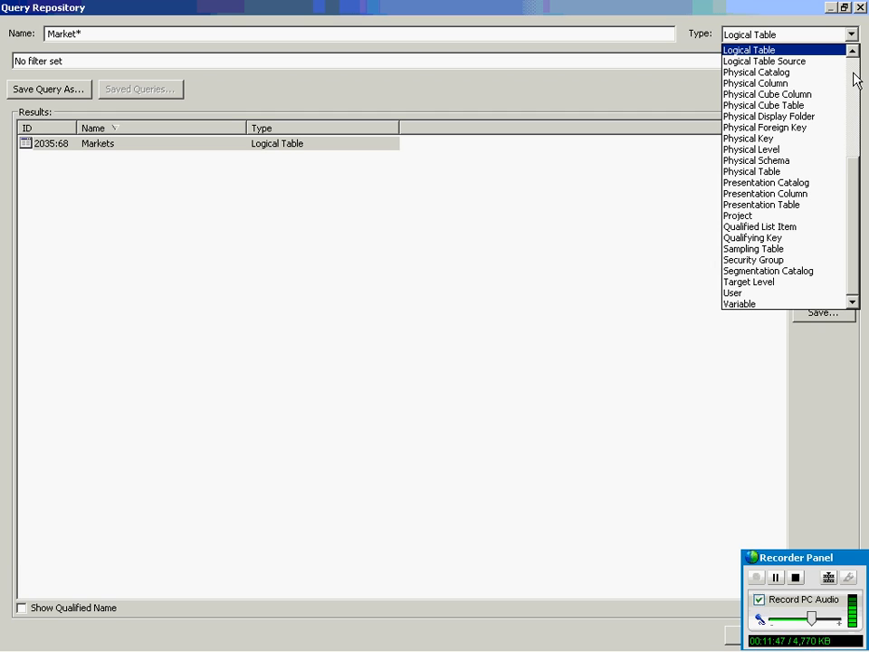
{"action": "left_click", "coordinate": [857, 79]}
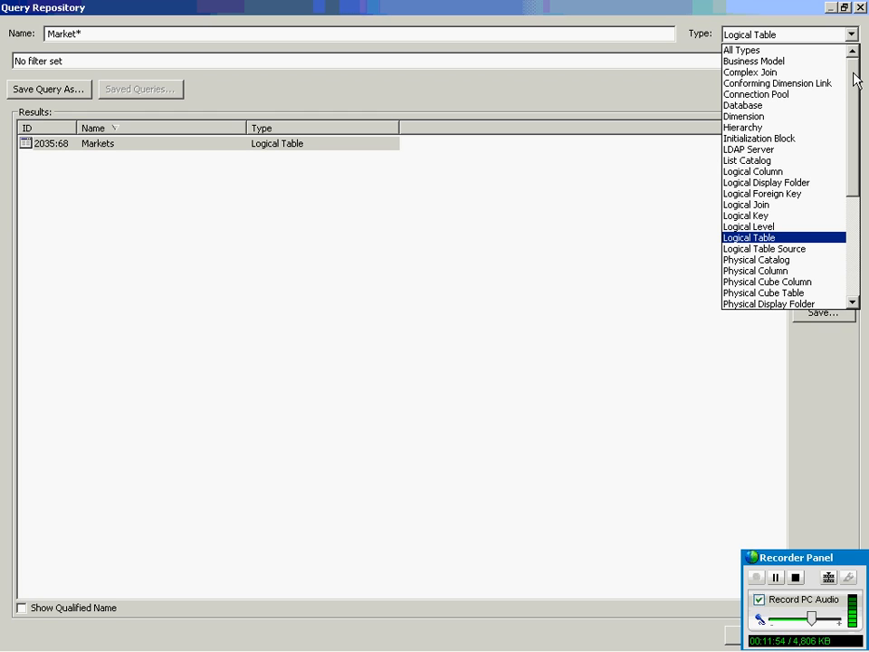
{"action": "left_click", "coordinate": [520, 7]}
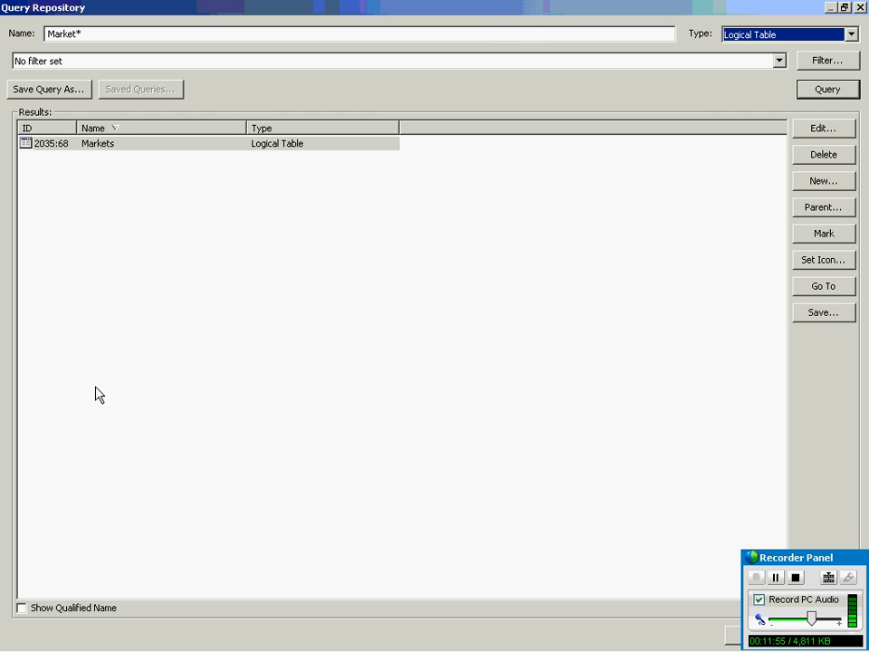
{"action": "left_click", "coordinate": [51, 615]}
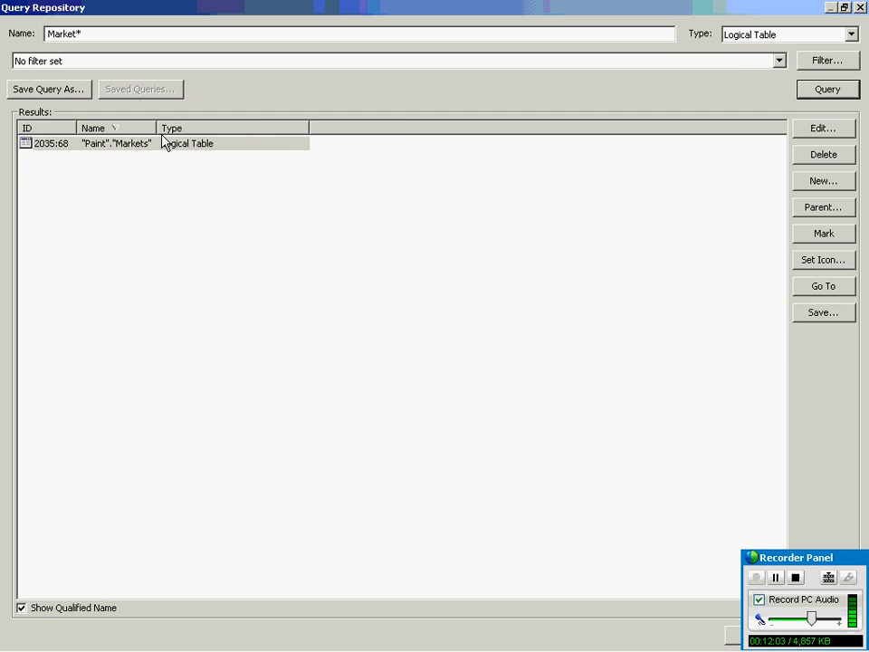
{"action": "left_click_drag", "start_coordinate": [157, 127], "coordinate": [244, 128]}
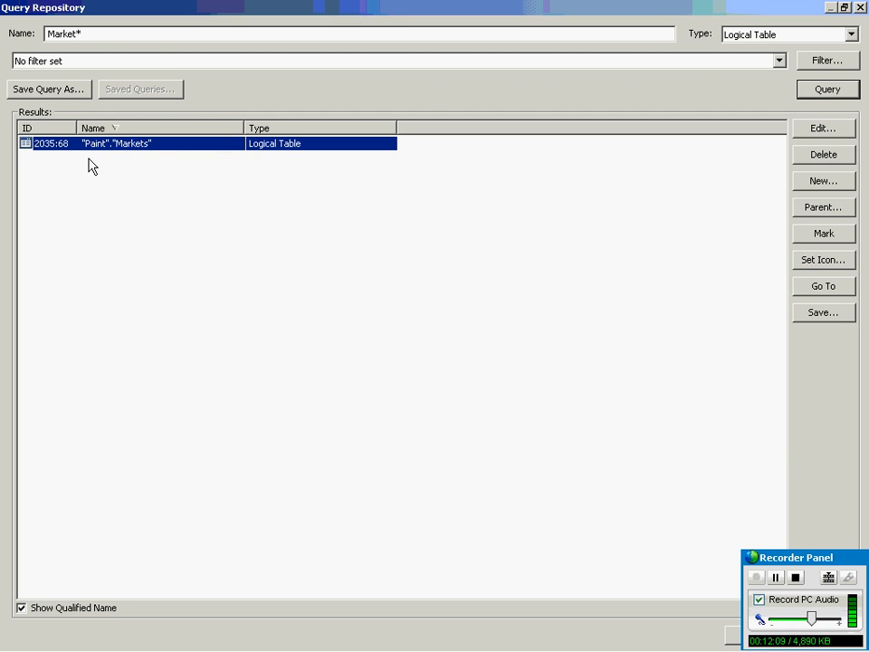
Review the Markets table's sources and columns, cancel, then close Query Repository.
{"action": "double_click", "coordinate": [136, 144]}
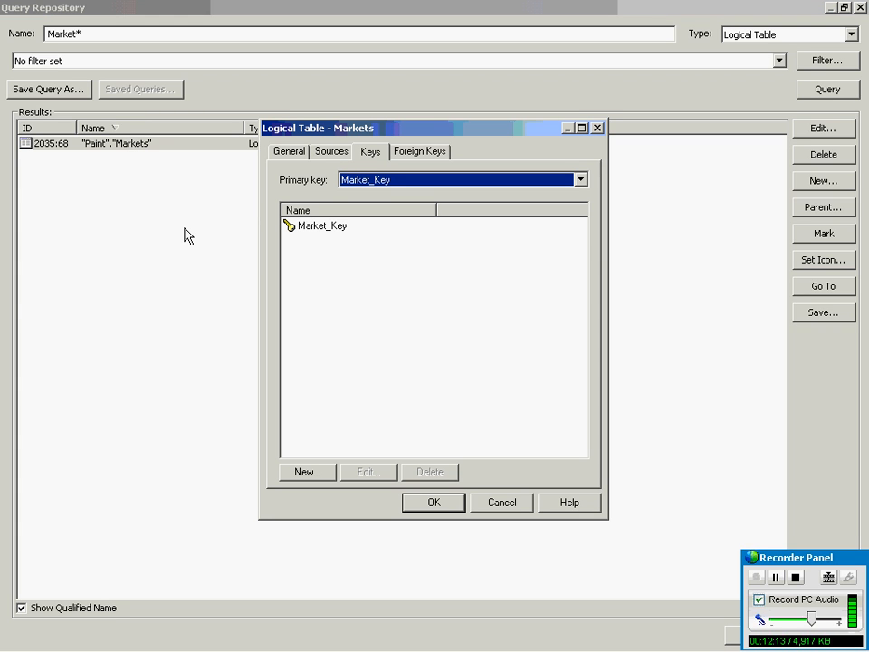
{"action": "left_click", "coordinate": [340, 152]}
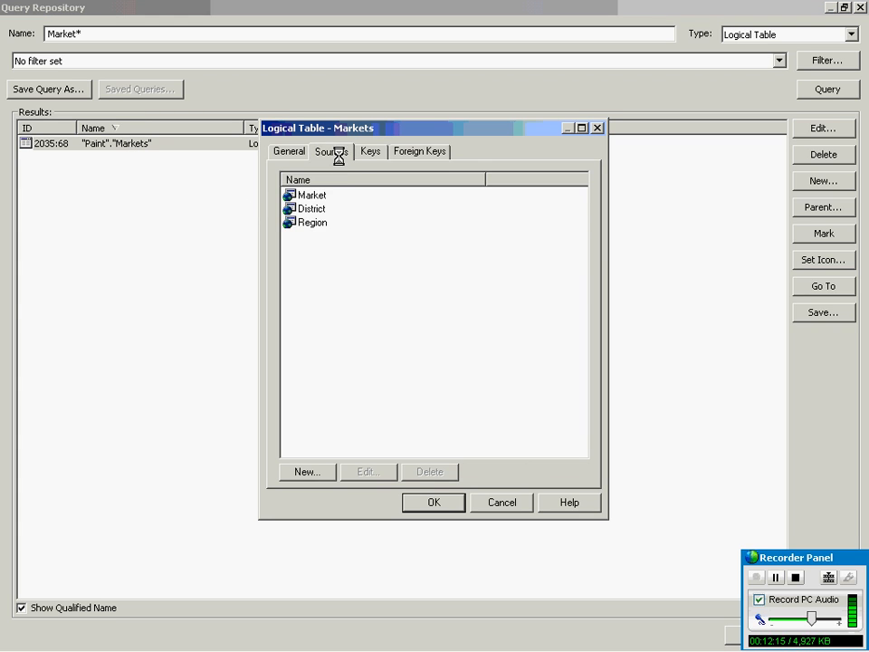
{"action": "left_click", "coordinate": [291, 152]}
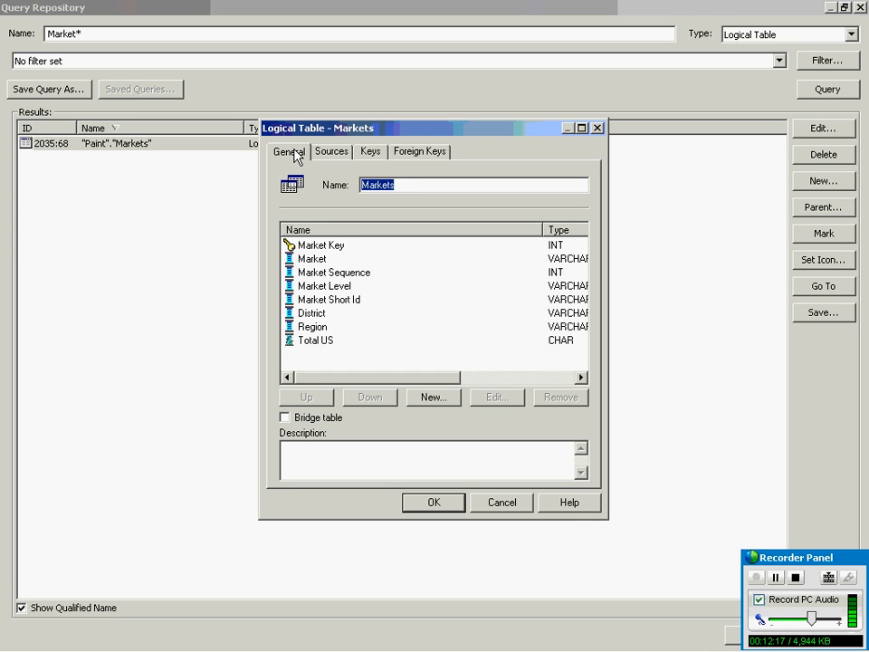
{"action": "left_click", "coordinate": [530, 502]}
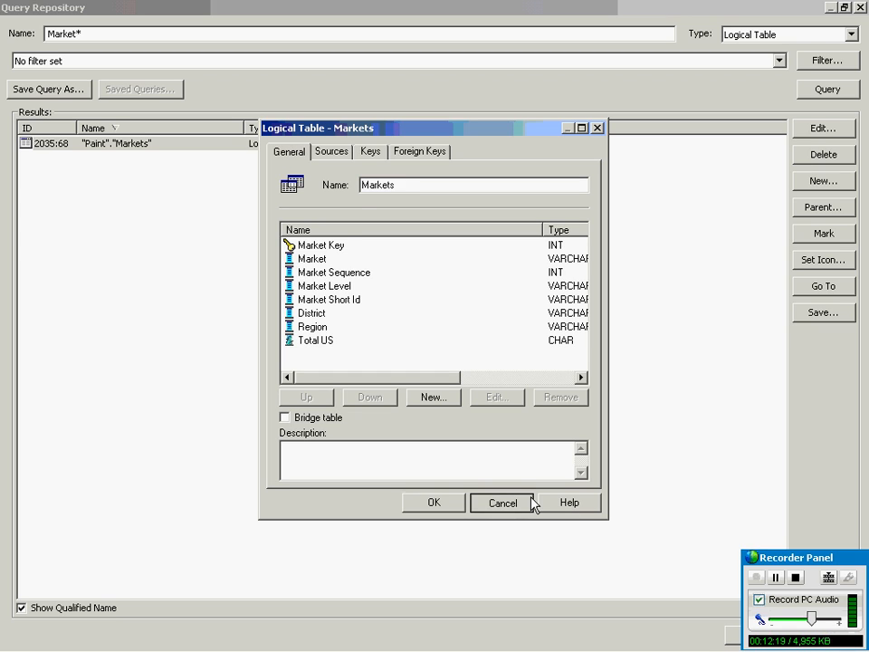
{"action": "left_click", "coordinate": [861, 8]}
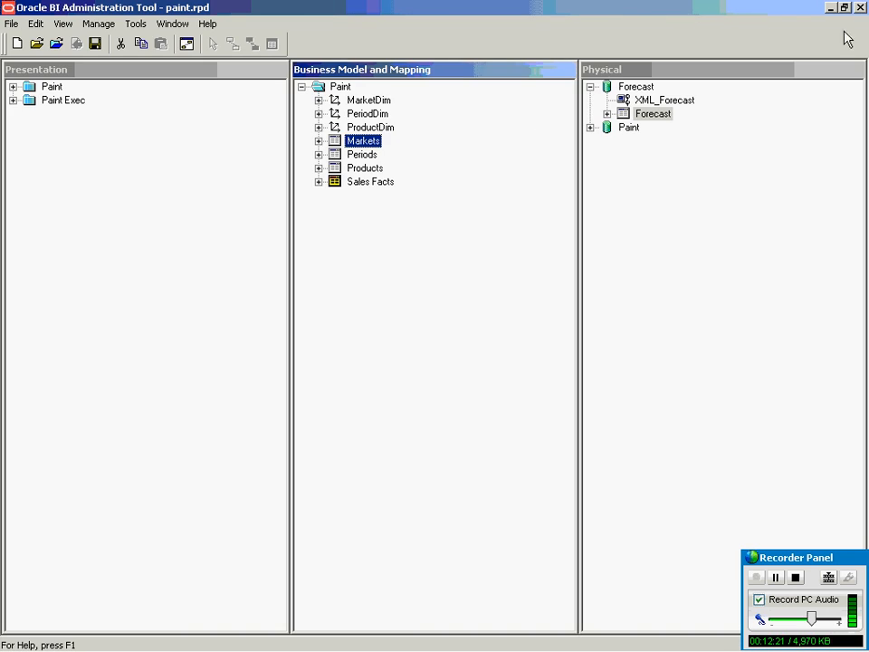
{"action": "left_click", "coordinate": [134, 24]}
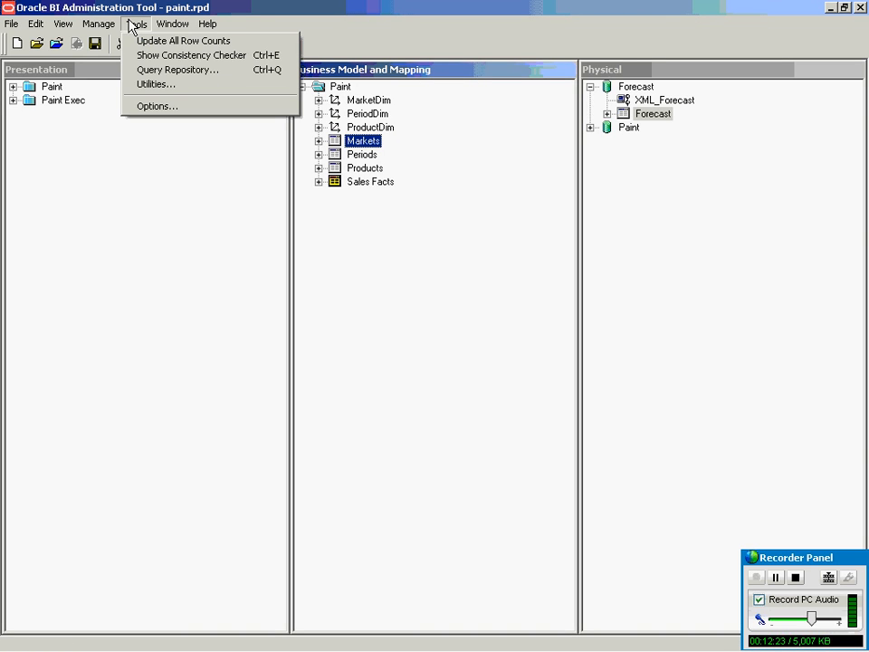
{"action": "left_click", "coordinate": [151, 86]}
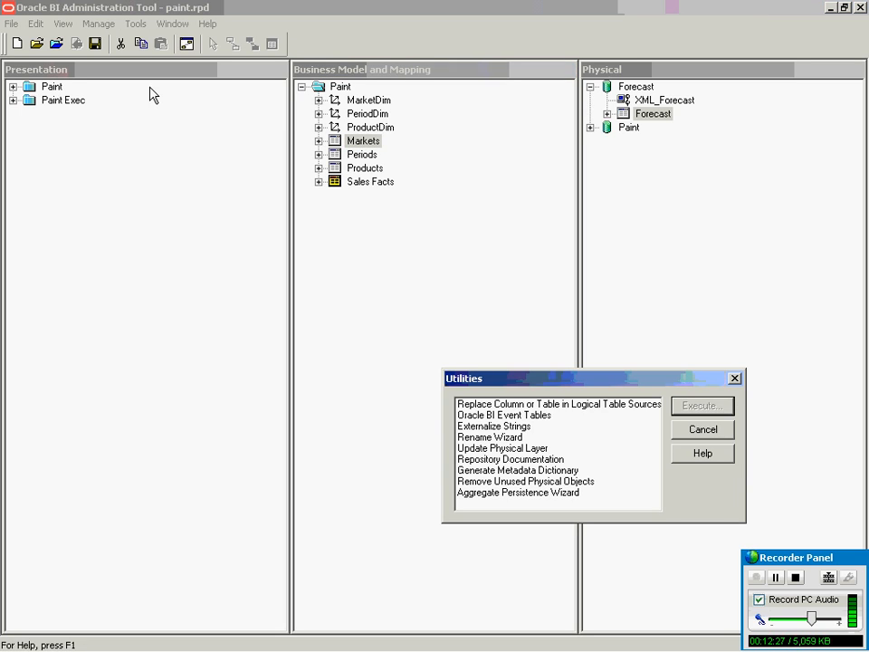
{"action": "left_click_drag", "start_coordinate": [493, 392], "coordinate": [337, 257]}
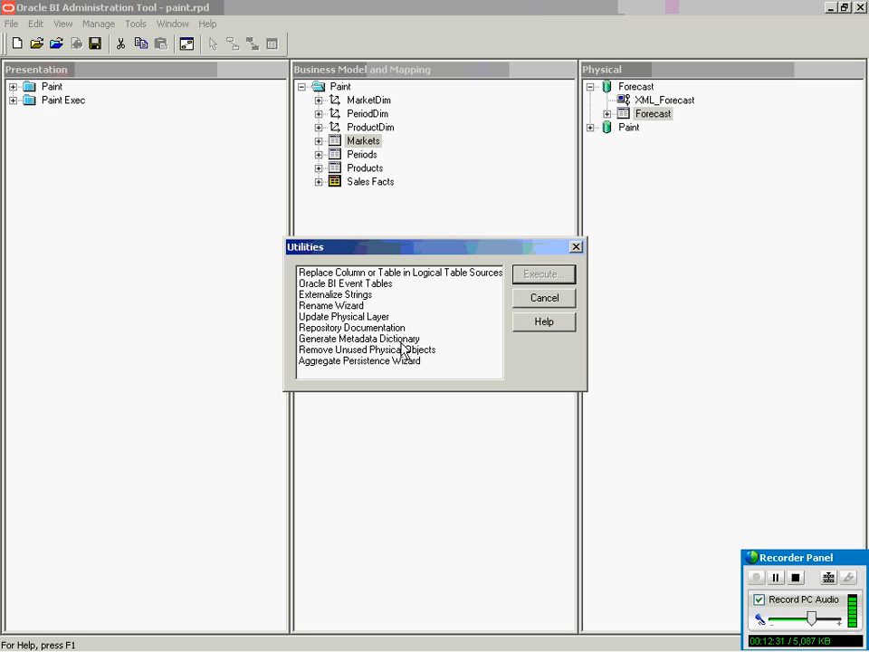
{"action": "left_click", "coordinate": [332, 329]}
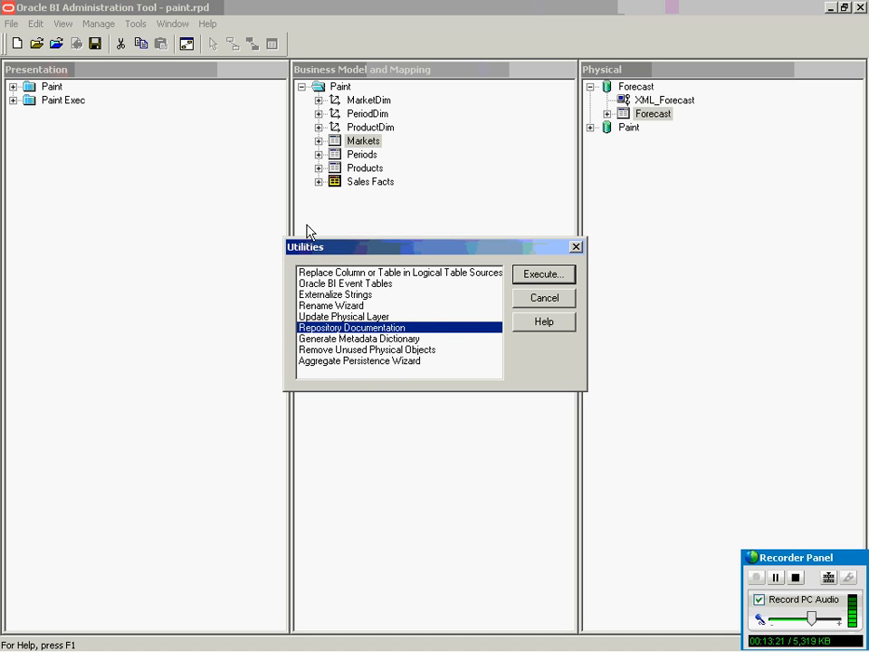
{"action": "left_click", "coordinate": [576, 247]}
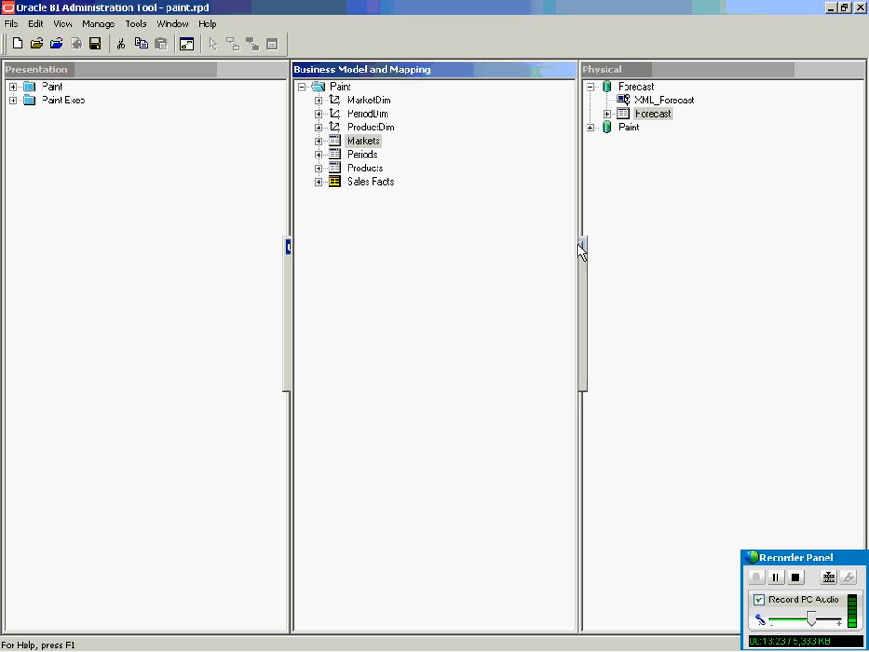
{"action": "left_click", "coordinate": [137, 24]}
{"action": "left_click", "coordinate": [157, 106]}
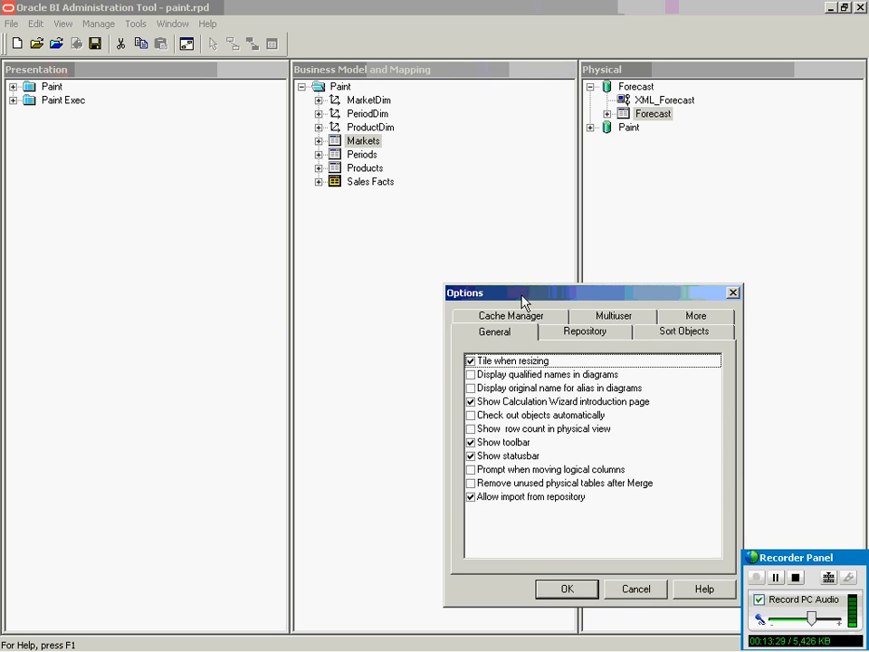
{"action": "left_click_drag", "start_coordinate": [523, 300], "coordinate": [399, 193]}
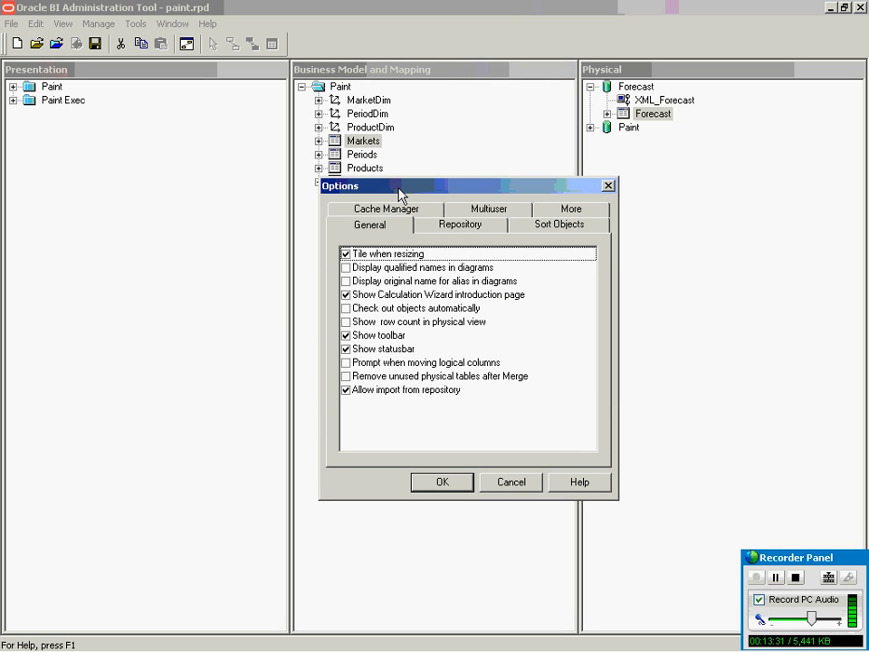
{"action": "left_click", "coordinate": [462, 228]}
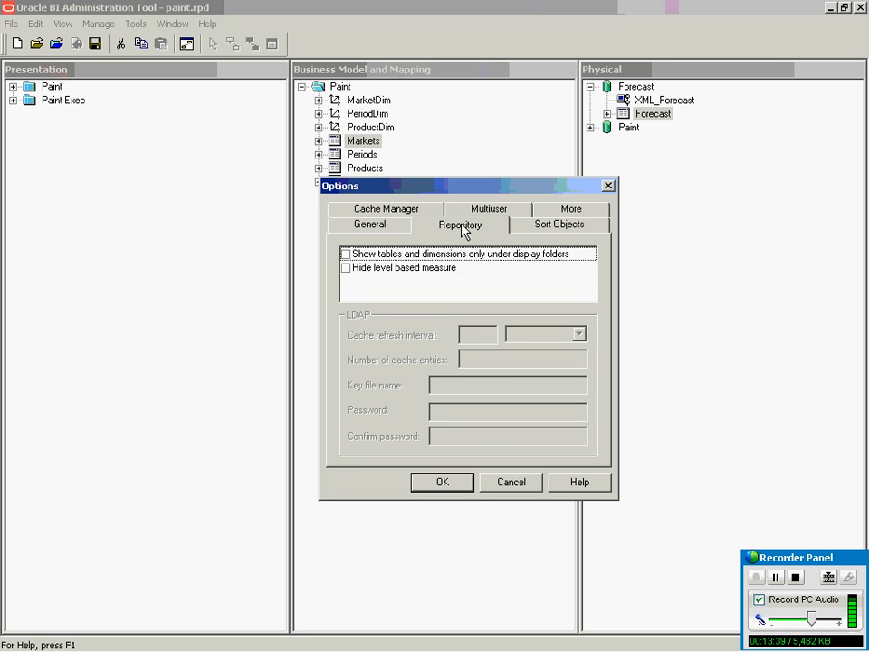
{"action": "left_click", "coordinate": [609, 188]}
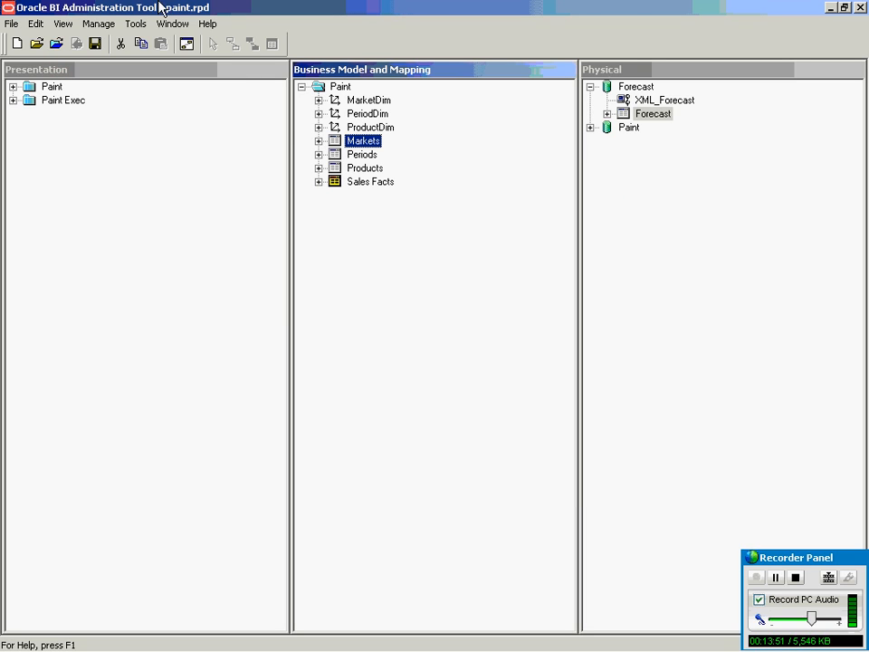
Browse the Administration Guide contents to Query Caching > Query Cache Architecture.
{"action": "left_click", "coordinate": [188, 25]}
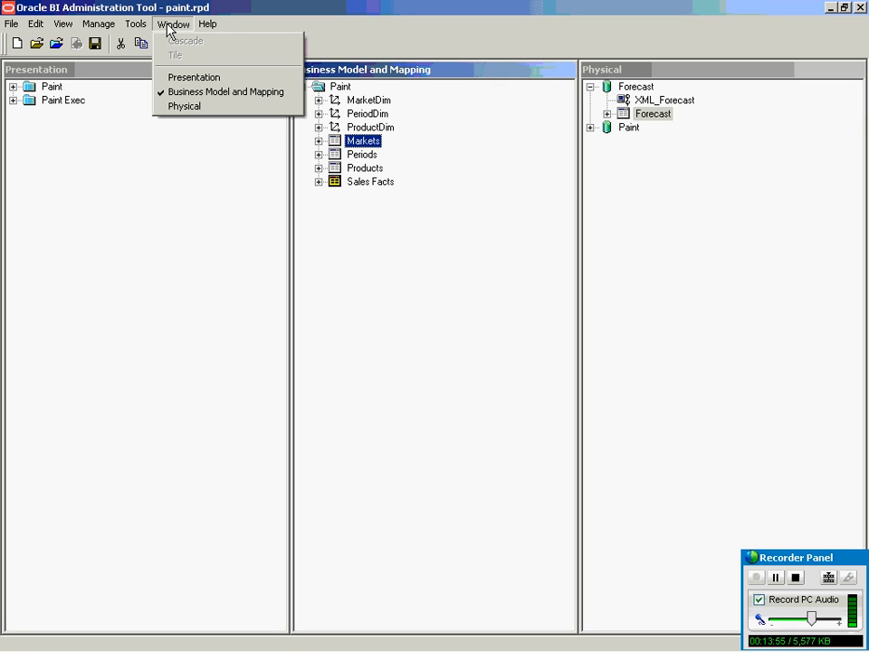
{"action": "mouse_move", "coordinate": [211, 28]}
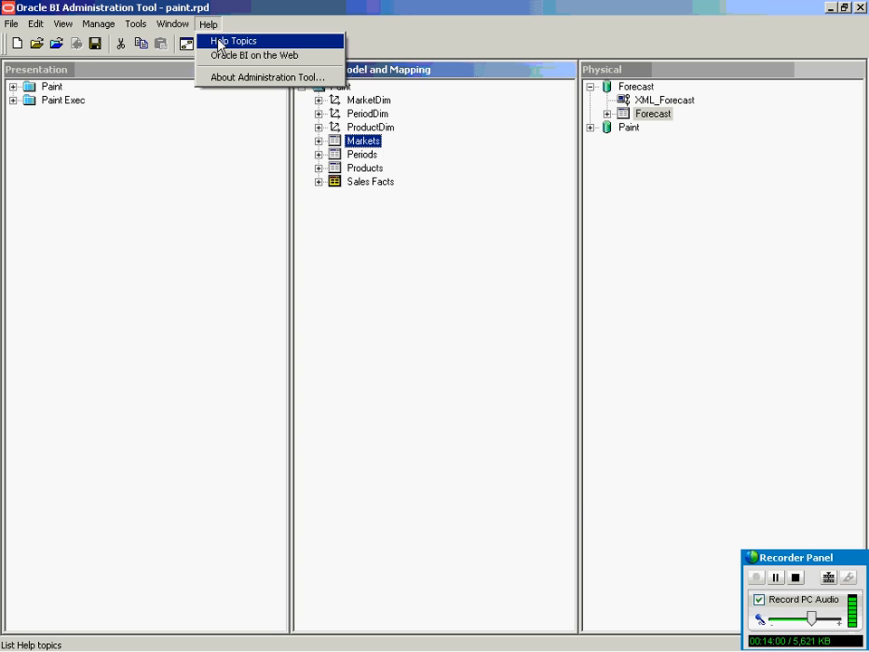
{"action": "left_click", "coordinate": [218, 42]}
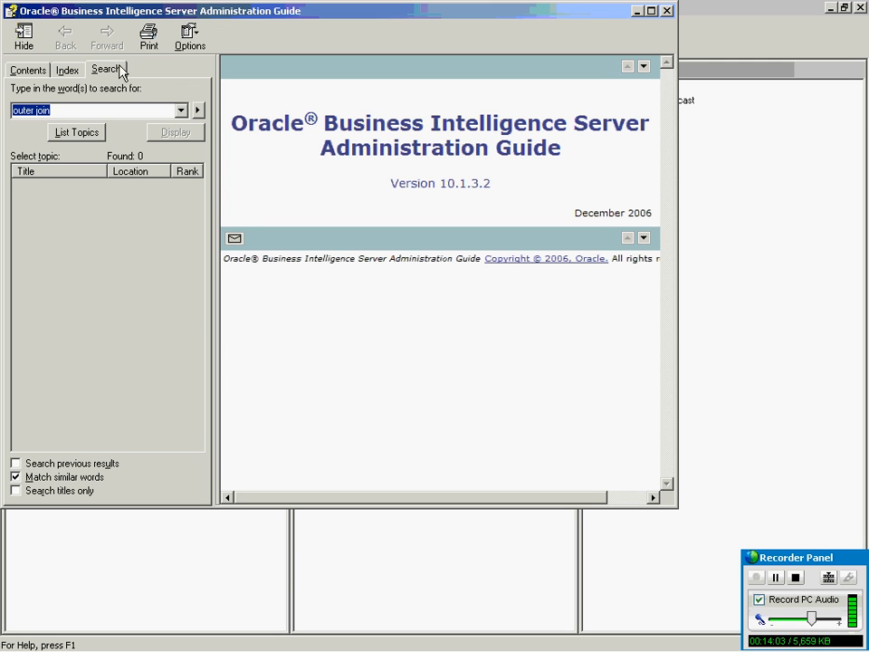
{"action": "left_click", "coordinate": [34, 70]}
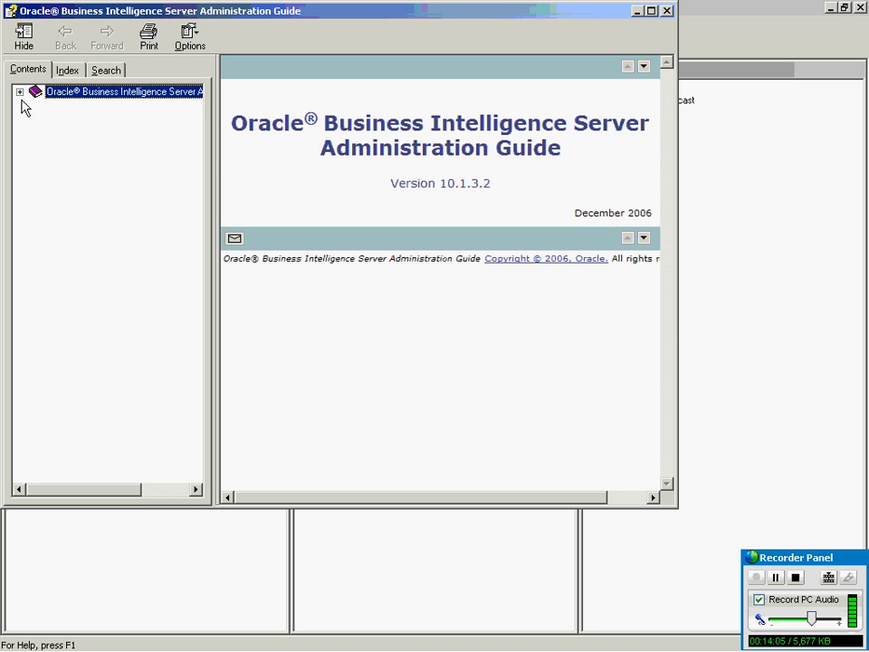
{"action": "left_click", "coordinate": [19, 91]}
{"action": "left_click_drag", "start_coordinate": [217, 190], "coordinate": [353, 258]}
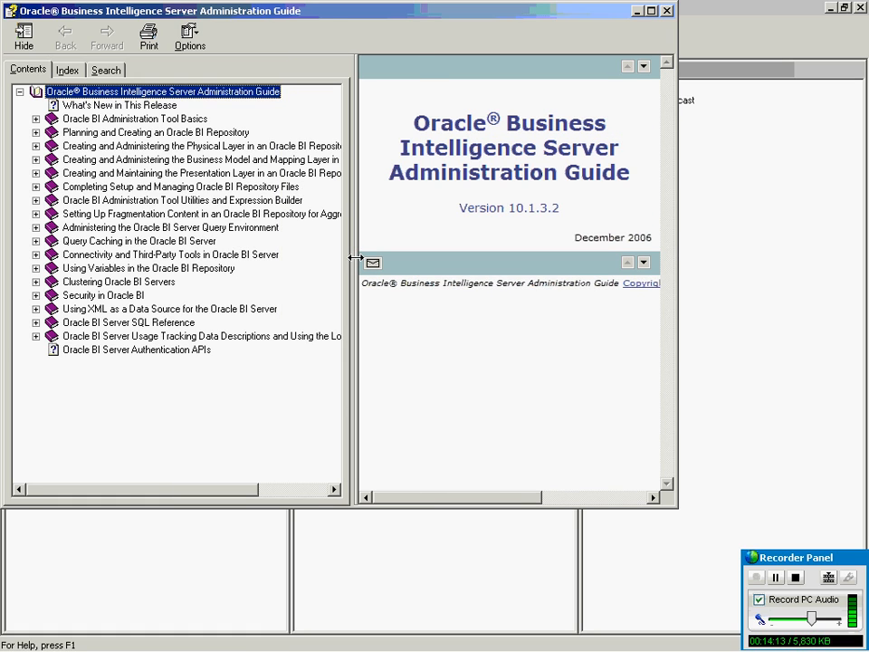
{"action": "left_click", "coordinate": [35, 241]}
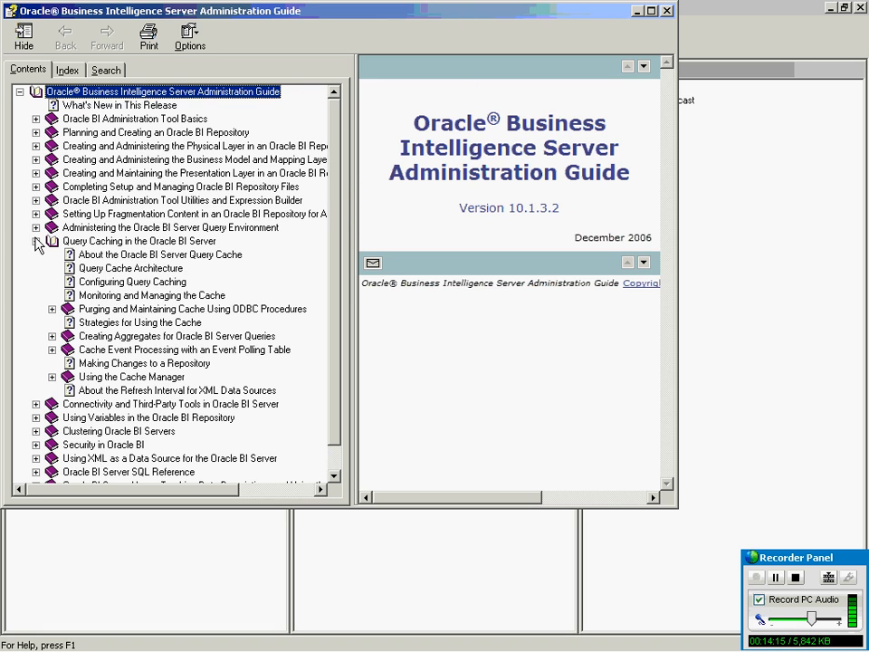
{"action": "left_click", "coordinate": [148, 257]}
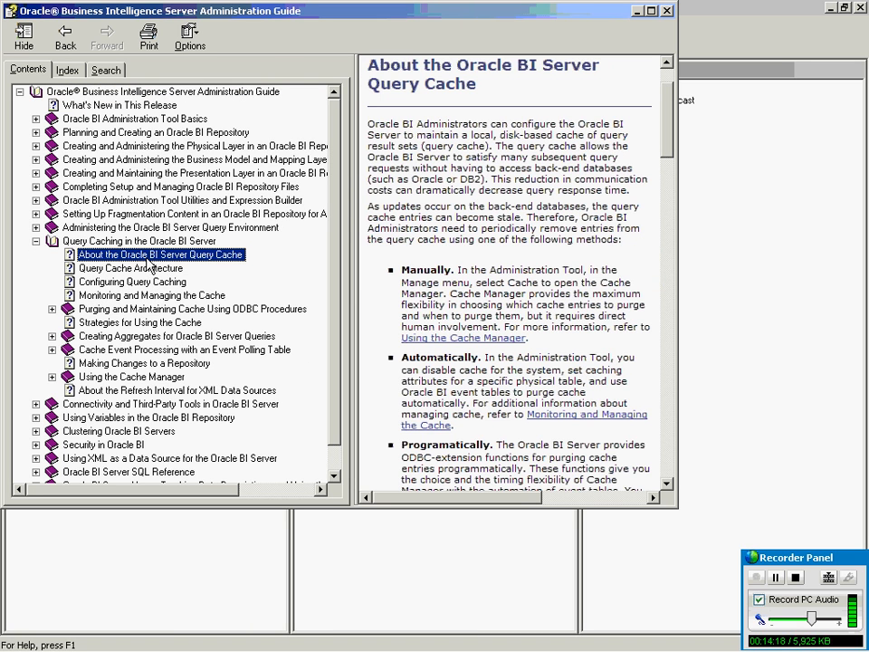
{"action": "left_click", "coordinate": [141, 271]}
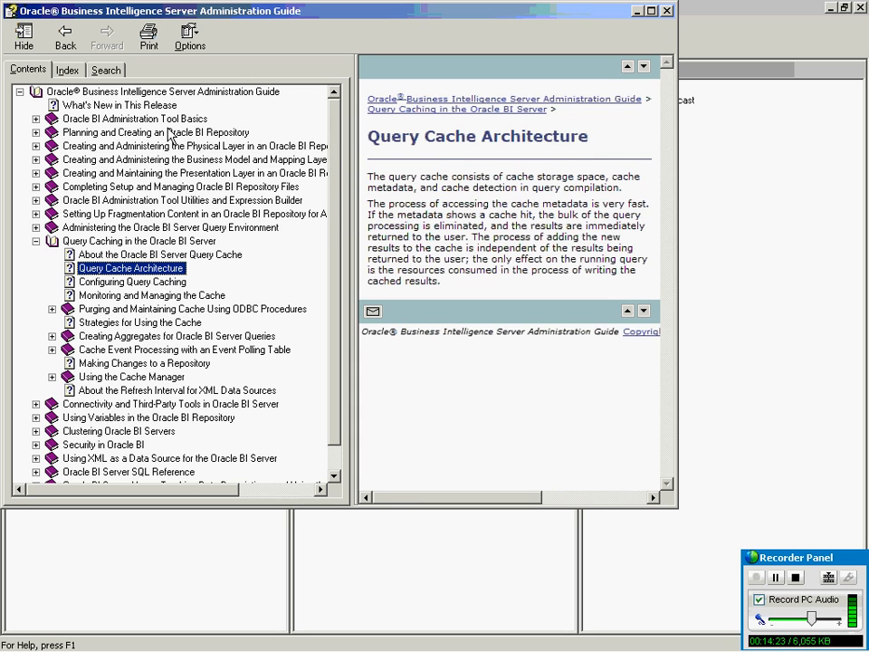
Close the help, then in the Physical layer expand Forecast and select XML_Forecast.
{"action": "left_click", "coordinate": [668, 12]}
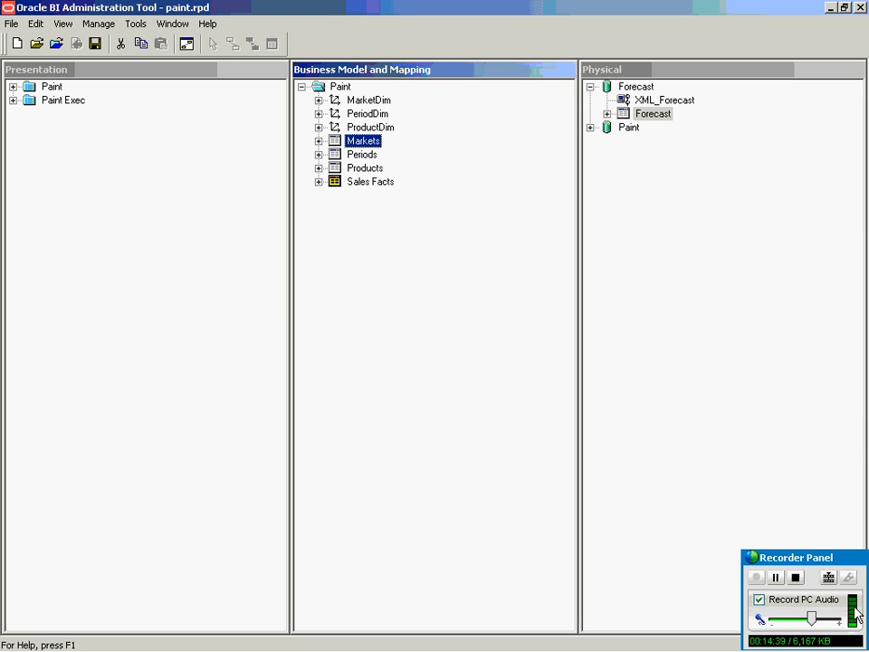
{"action": "left_click", "coordinate": [776, 581]}
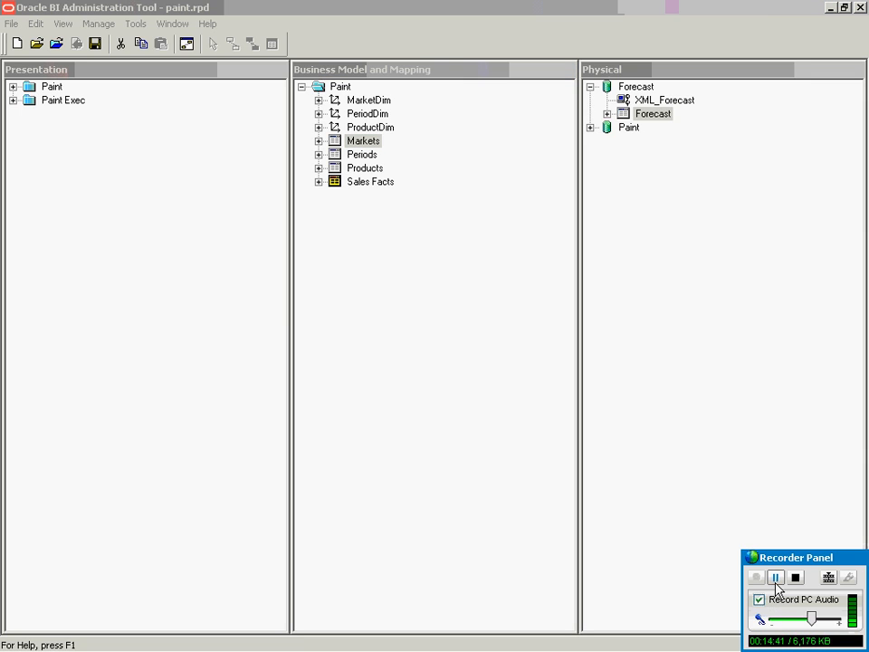
{"action": "left_click", "coordinate": [702, 344]}
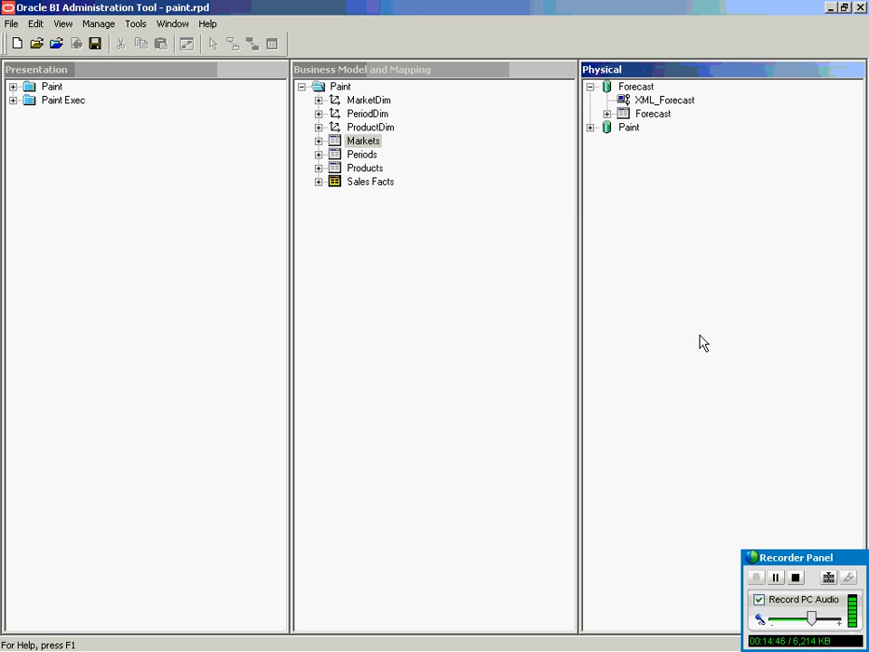
{"action": "left_click", "coordinate": [590, 128]}
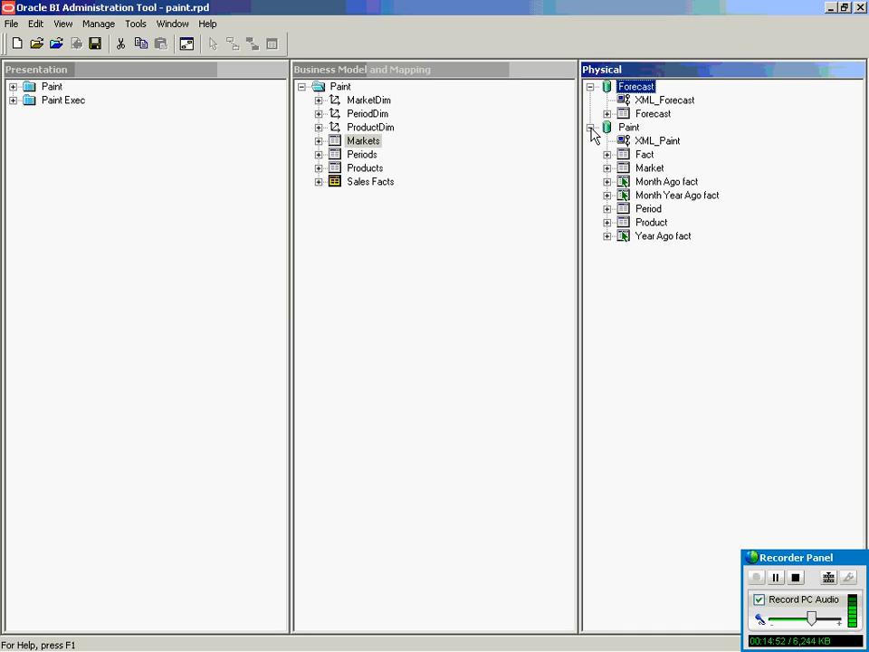
{"action": "left_click", "coordinate": [591, 128]}
{"action": "left_click", "coordinate": [590, 87]}
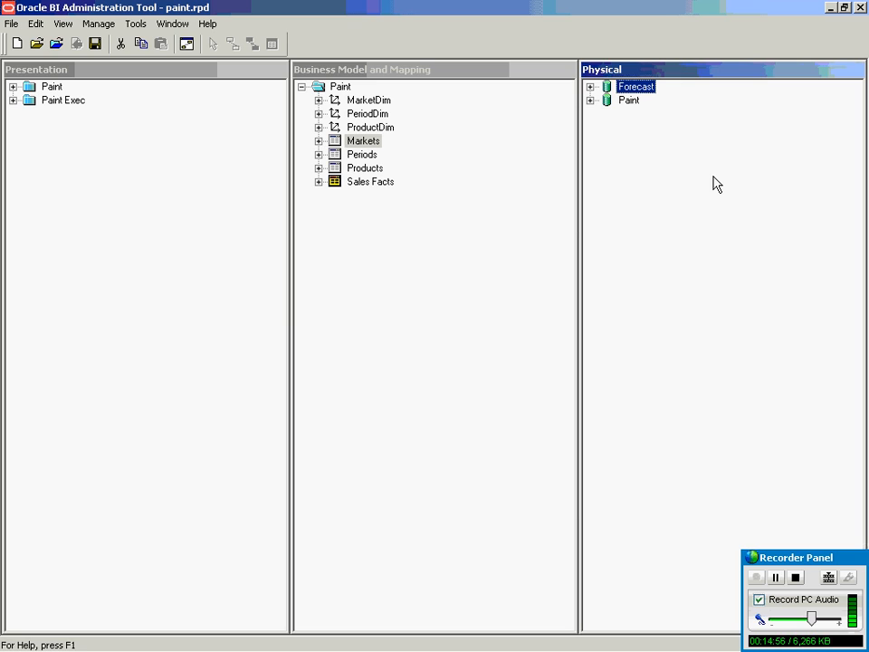
{"action": "left_click", "coordinate": [590, 87]}
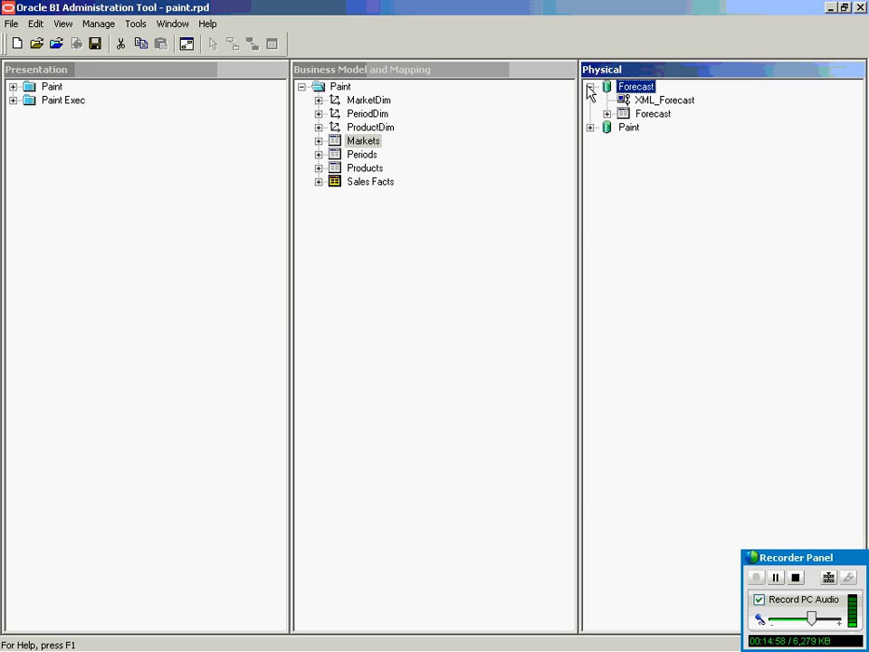
{"action": "left_click", "coordinate": [667, 101]}
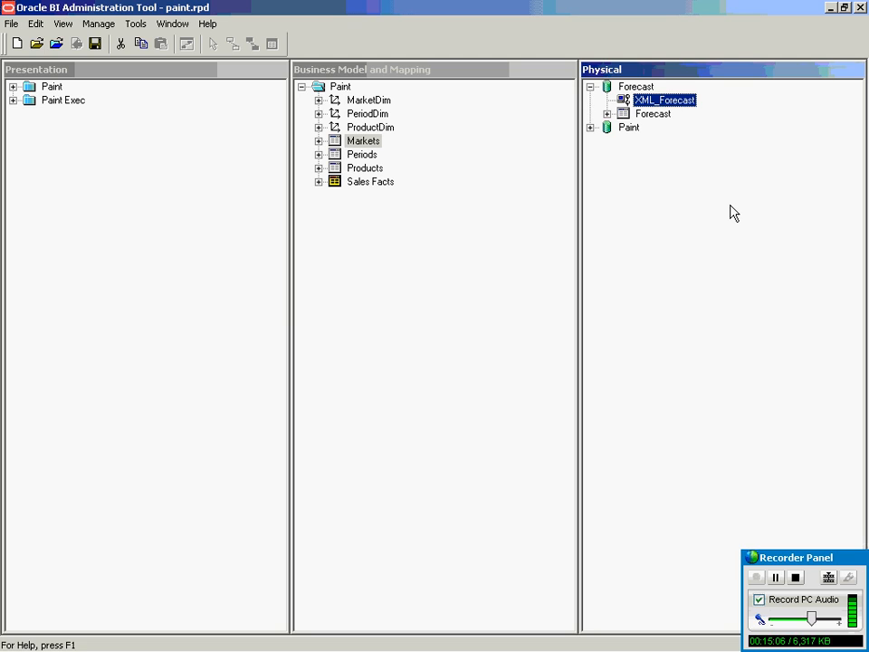
{"action": "double_click", "coordinate": [652, 102]}
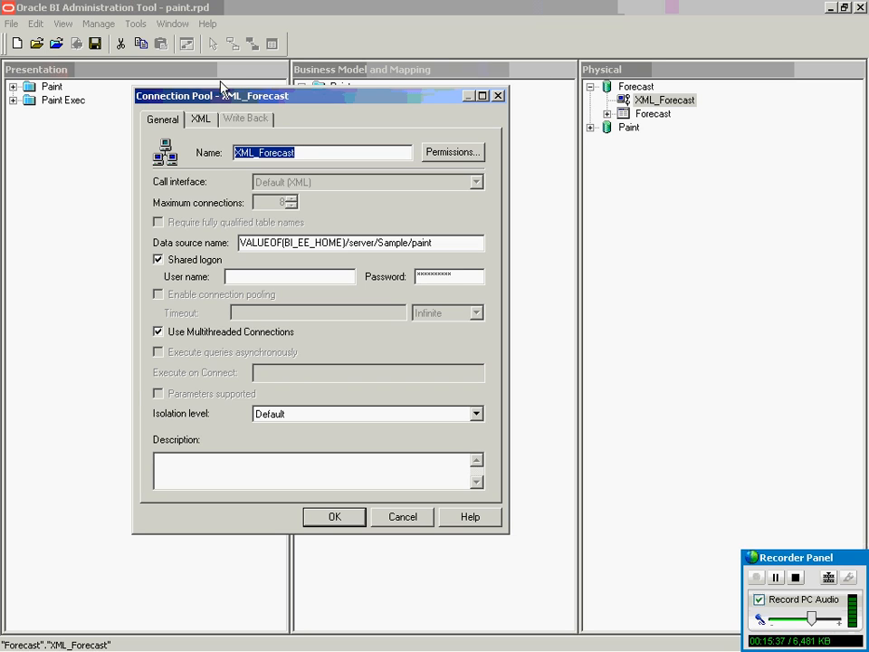
{"action": "left_click", "coordinate": [201, 119]}
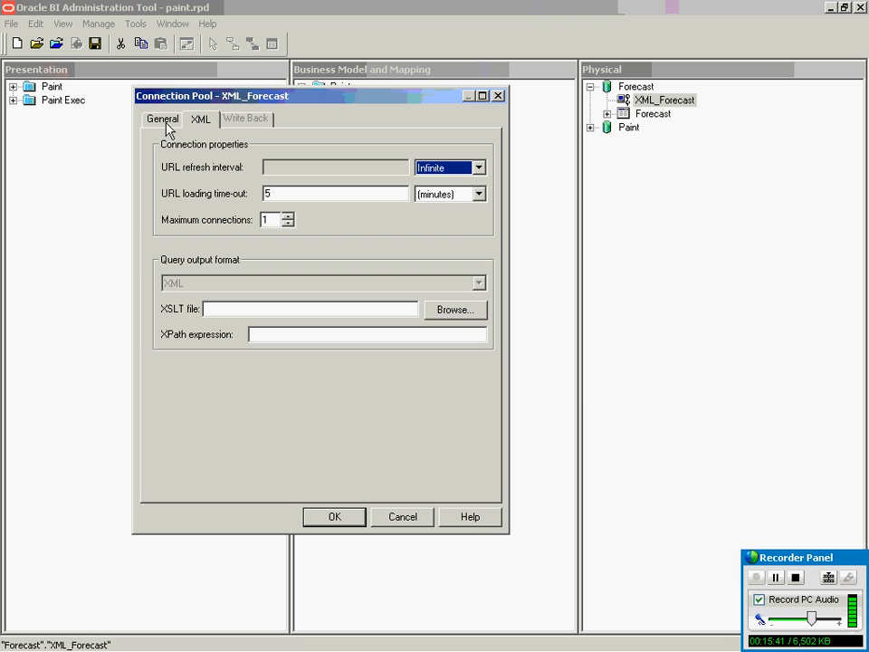
{"action": "left_click", "coordinate": [163, 119]}
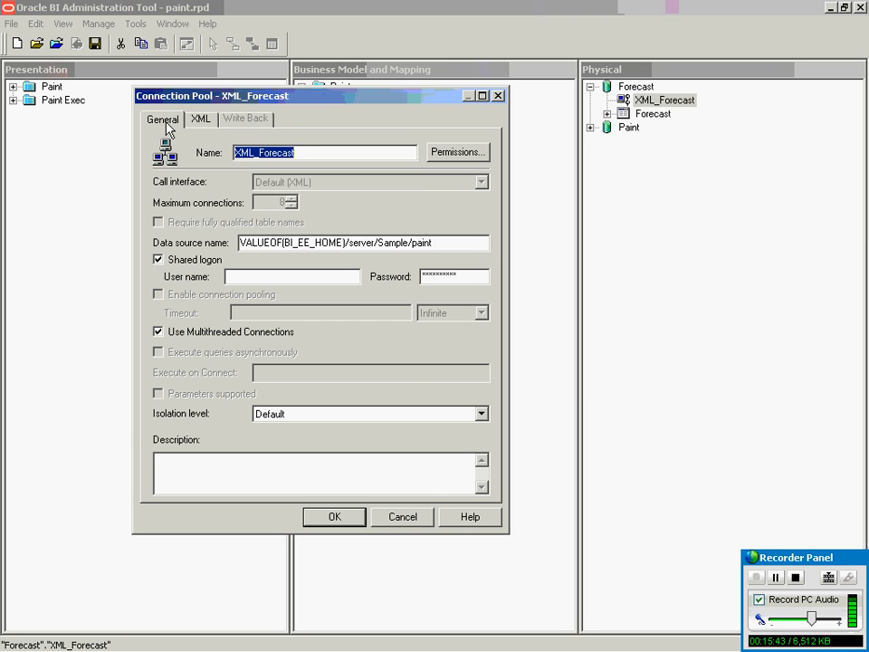
{"action": "left_click", "coordinate": [203, 120]}
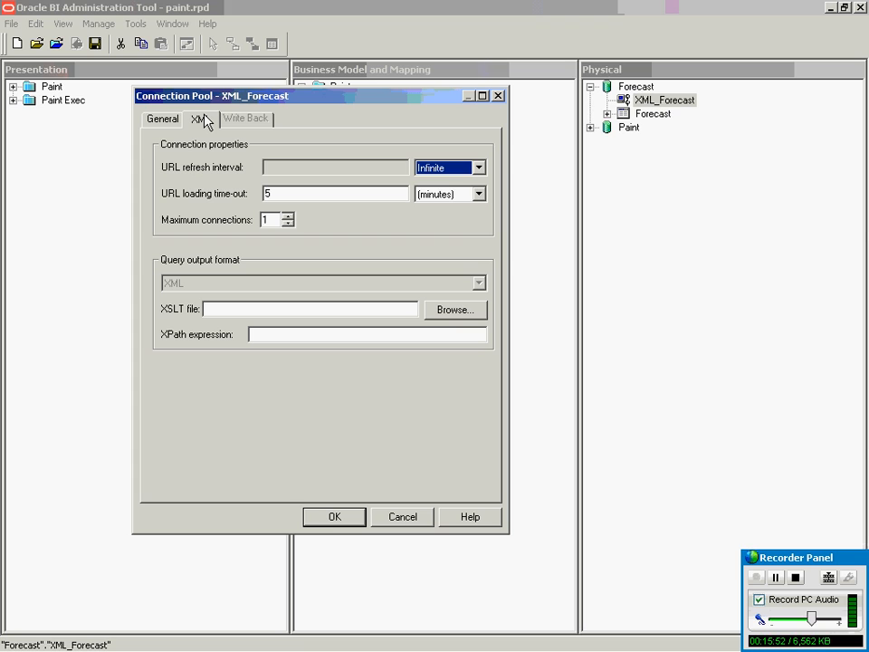
{"action": "left_click", "coordinate": [389, 522]}
Review the Forecast database properties' database type list and display folders.
{"action": "double_click", "coordinate": [636, 86]}
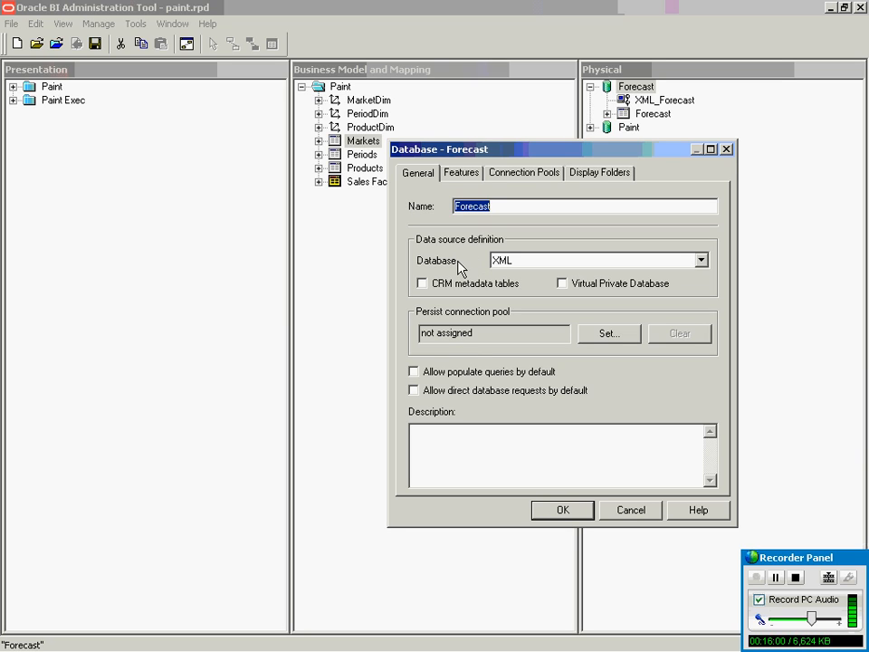
{"action": "left_click", "coordinate": [547, 261]}
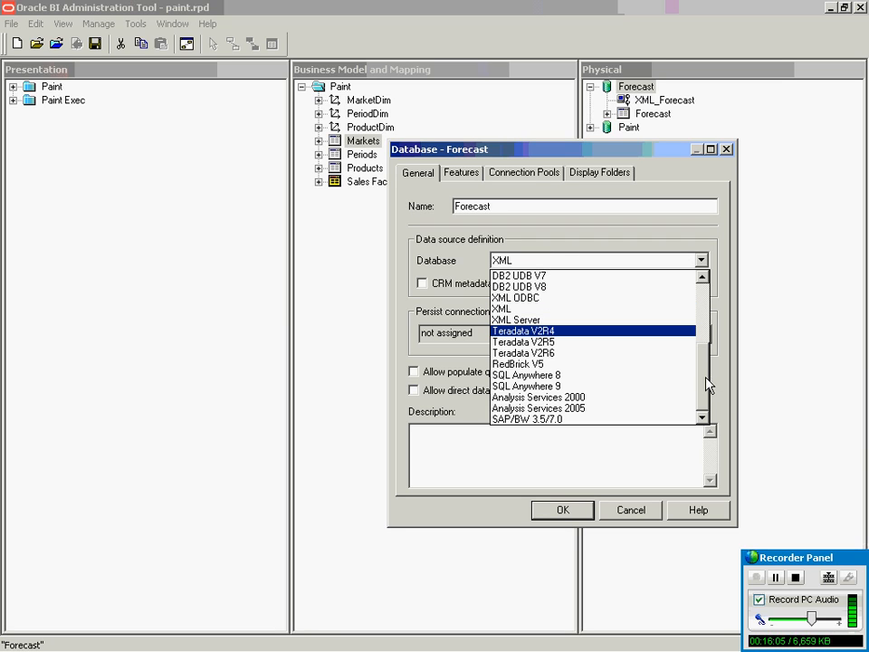
{"action": "left_click_drag", "start_coordinate": [705, 382], "coordinate": [702, 406]}
{"action": "left_click", "coordinate": [605, 180]}
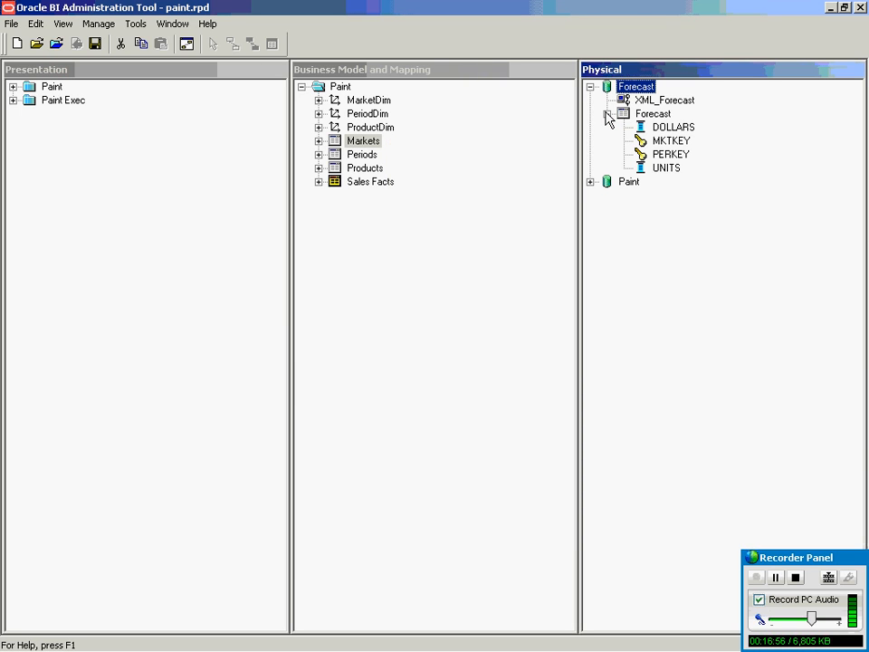
{"action": "left_click", "coordinate": [653, 118]}
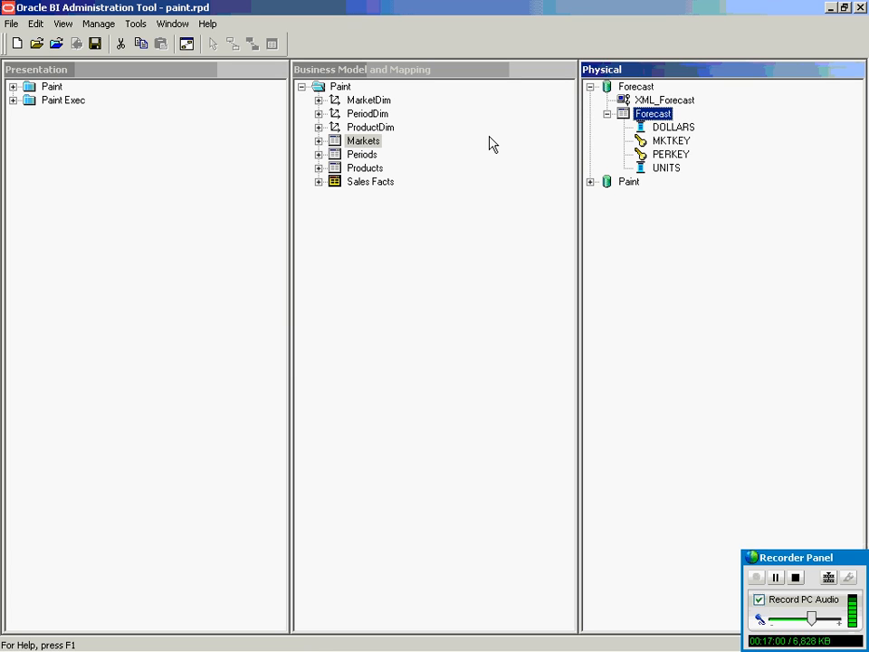
{"action": "left_click", "coordinate": [723, 309]}
{"action": "left_click", "coordinate": [656, 116]}
{"action": "left_click", "coordinate": [669, 145]}
{"action": "left_click", "coordinate": [646, 156]}
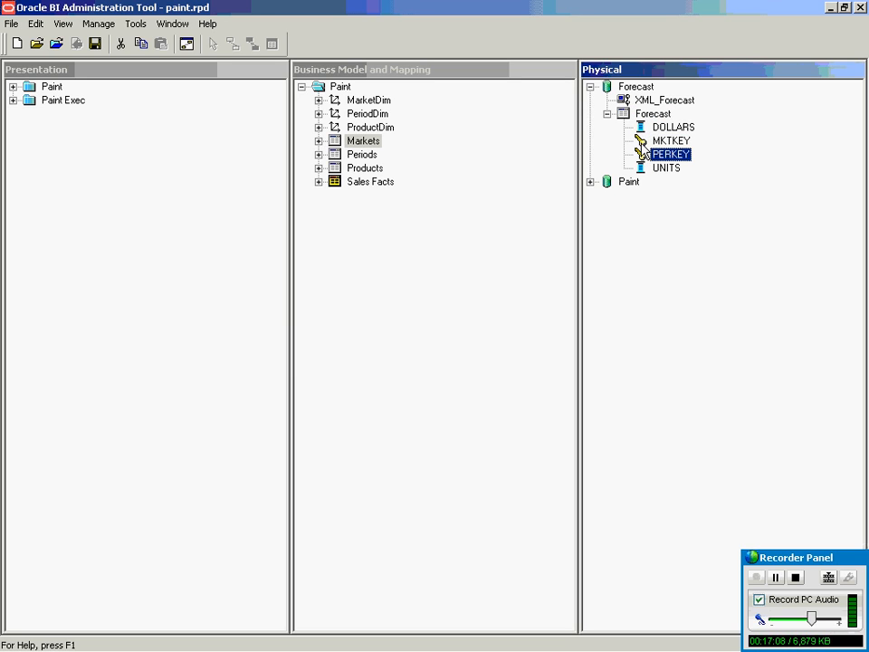
{"action": "left_click", "coordinate": [655, 128]}
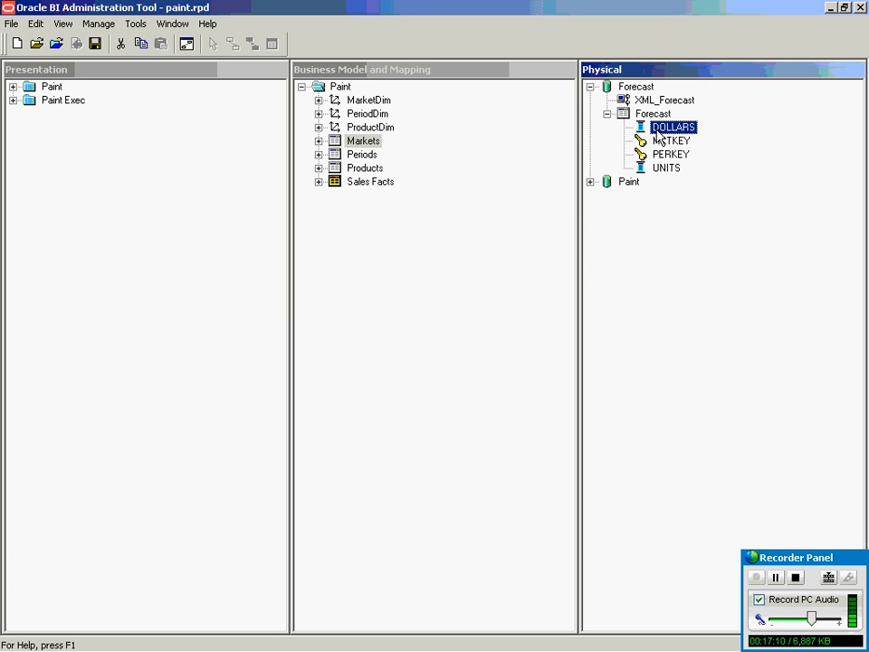
{"action": "left_click", "coordinate": [666, 169]}
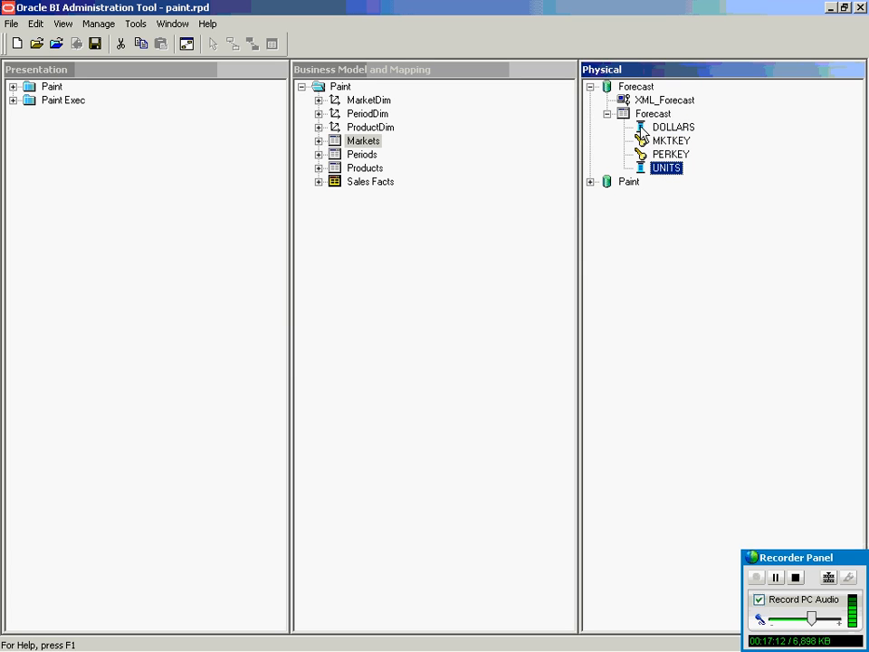
{"action": "double_click", "coordinate": [652, 114]}
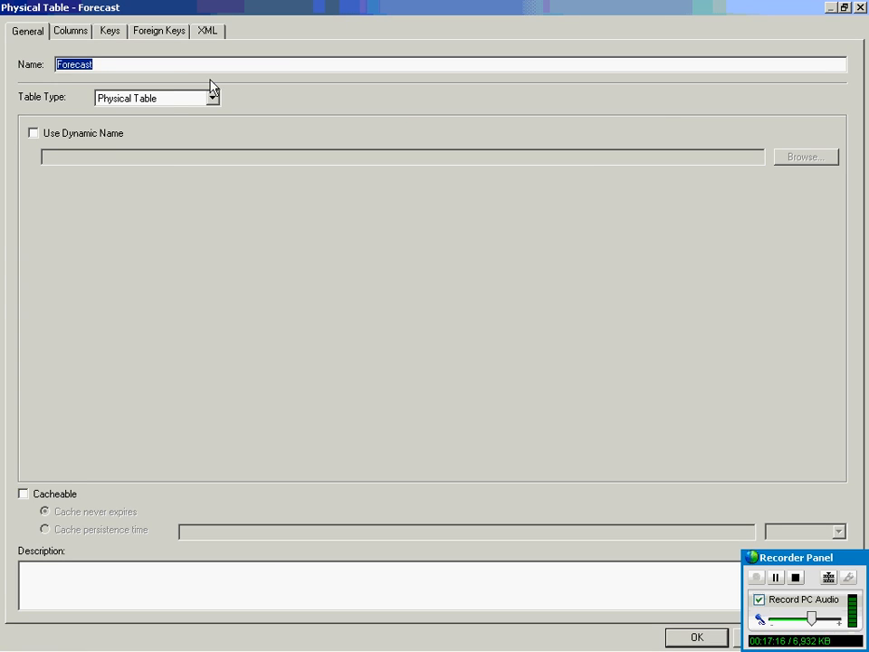
{"action": "left_click", "coordinate": [128, 99]}
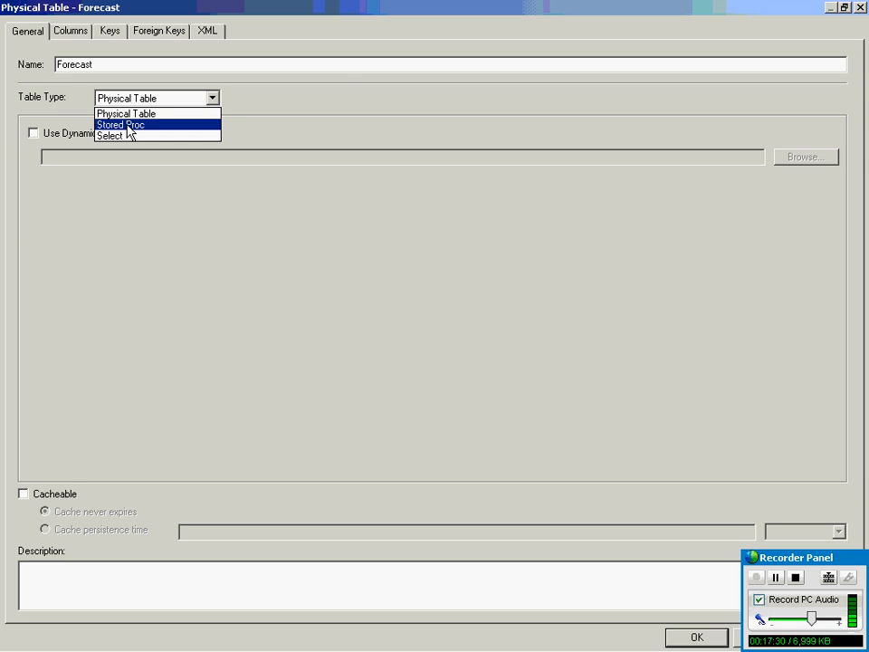
{"action": "left_click", "coordinate": [320, 101]}
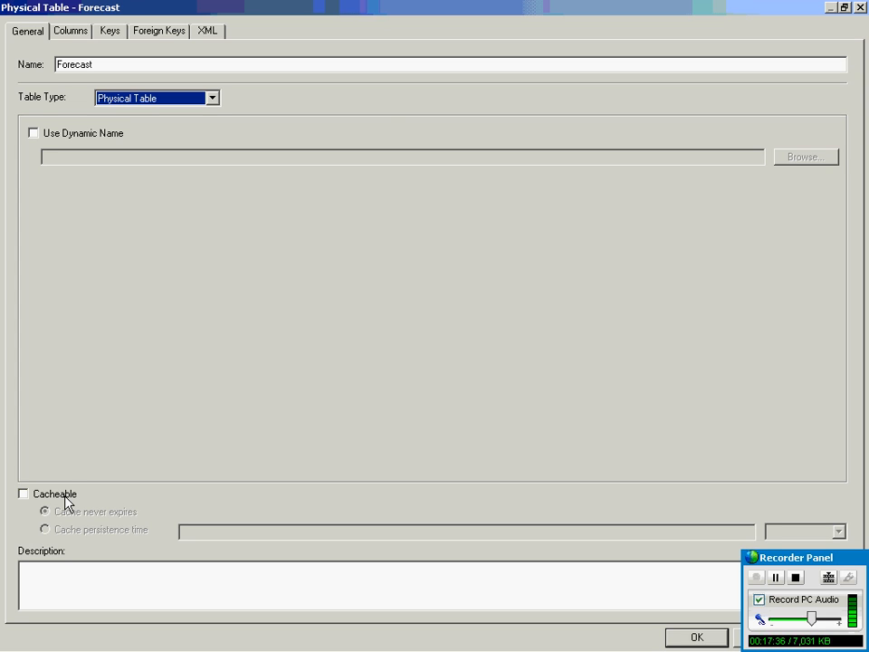
{"action": "left_click", "coordinate": [75, 30]}
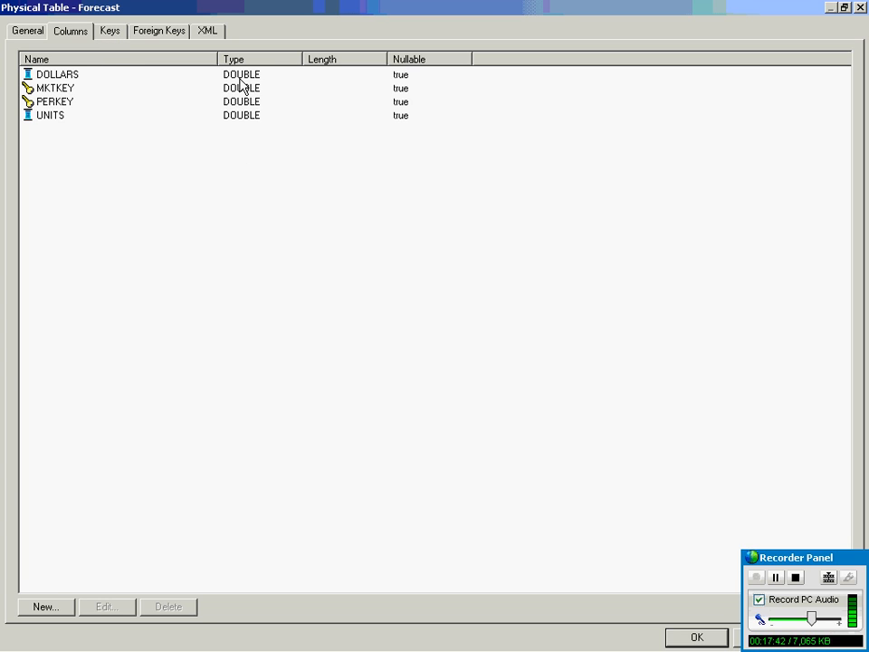
{"action": "left_click", "coordinate": [114, 33]}
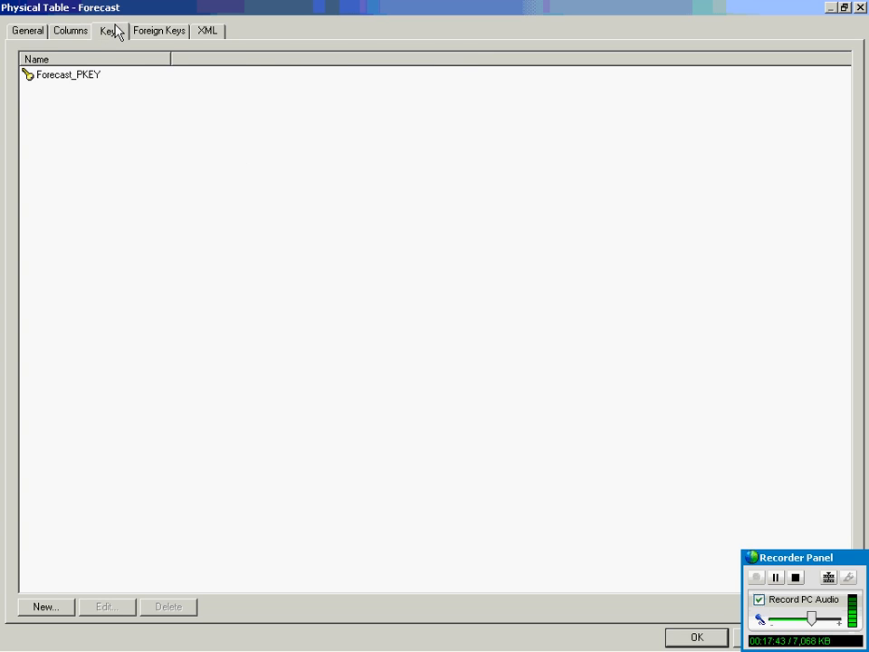
{"action": "left_click", "coordinate": [72, 77]}
{"action": "double_click", "coordinate": [71, 76]}
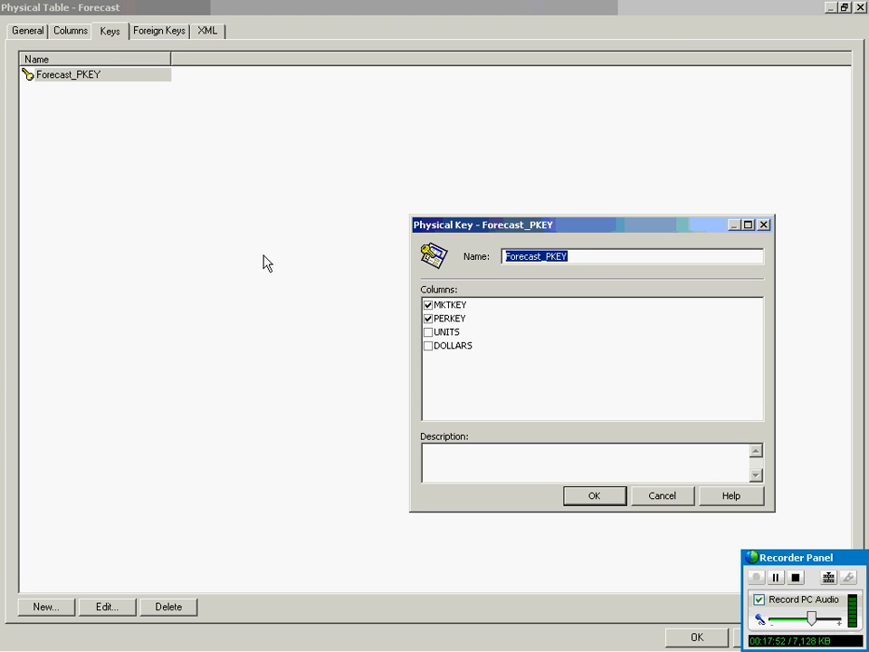
{"action": "left_click", "coordinate": [681, 501]}
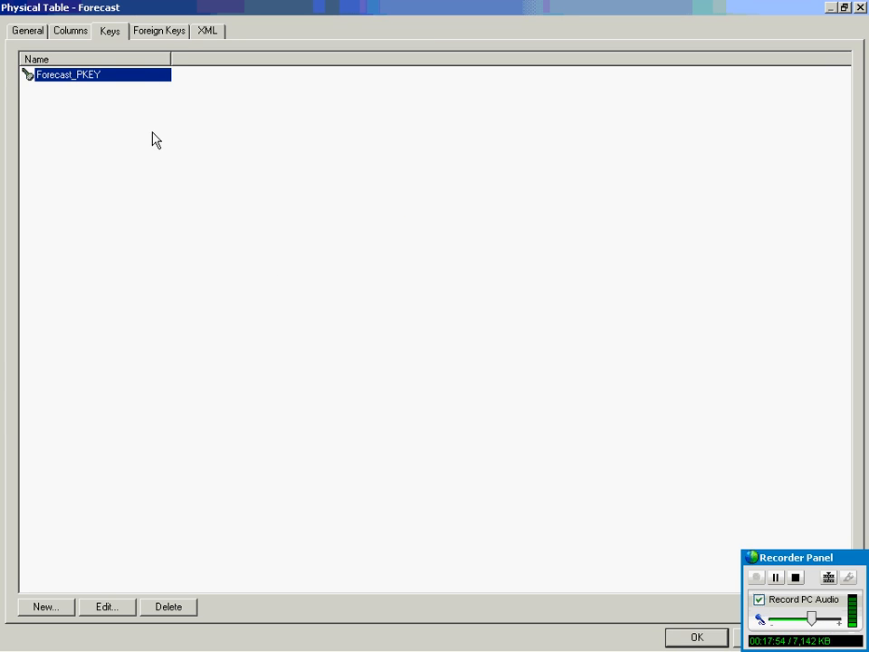
{"action": "left_click", "coordinate": [178, 32]}
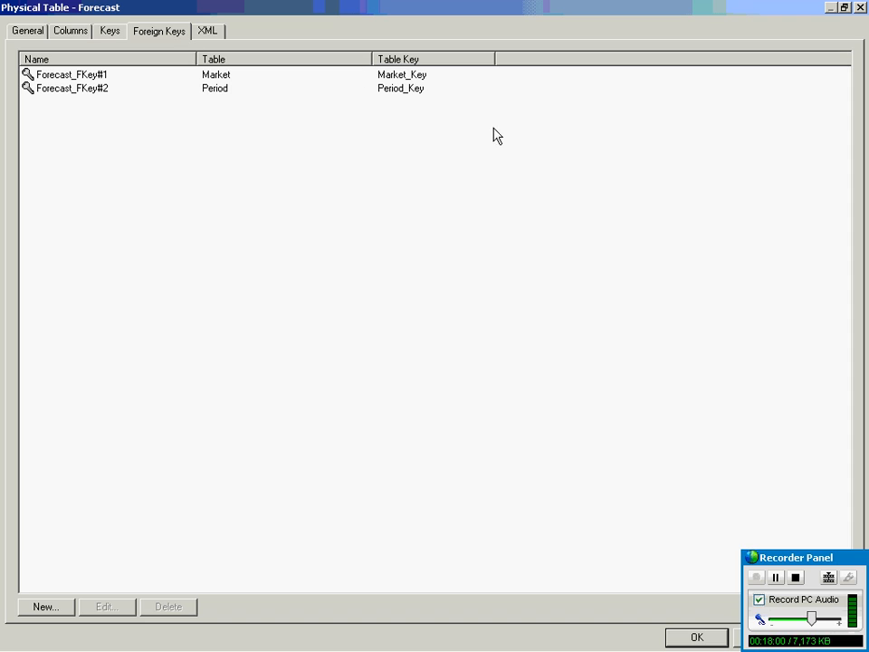
{"action": "left_click", "coordinate": [203, 33]}
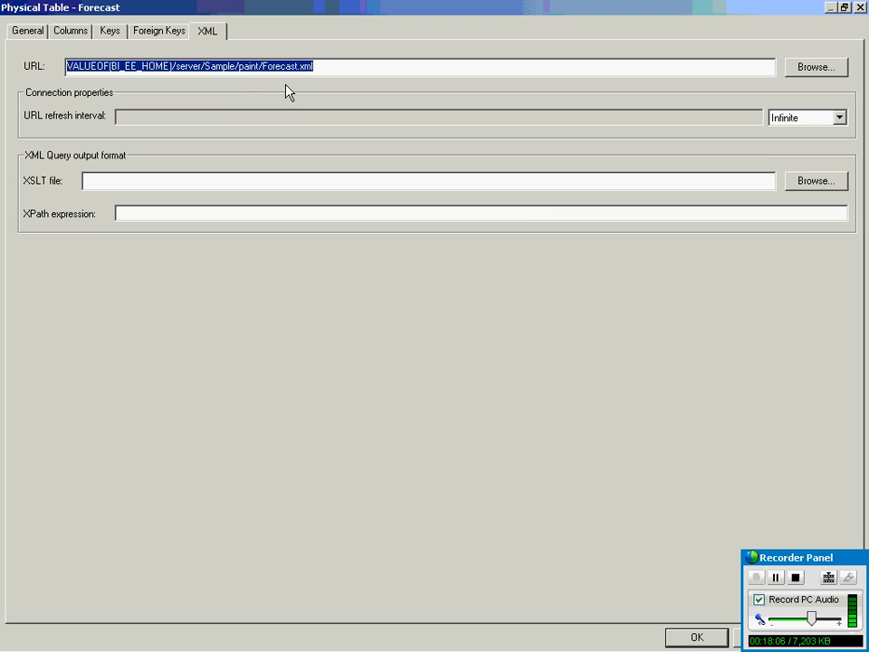
{"action": "left_click", "coordinate": [860, 8]}
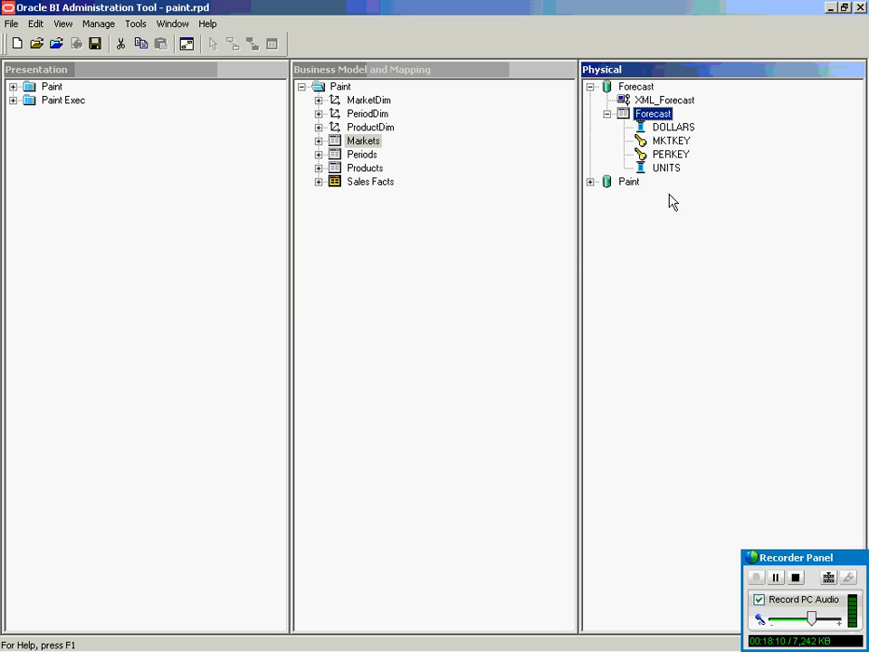
Collapse the Forecast database and expand the Paint database.
{"action": "left_click", "coordinate": [608, 113]}
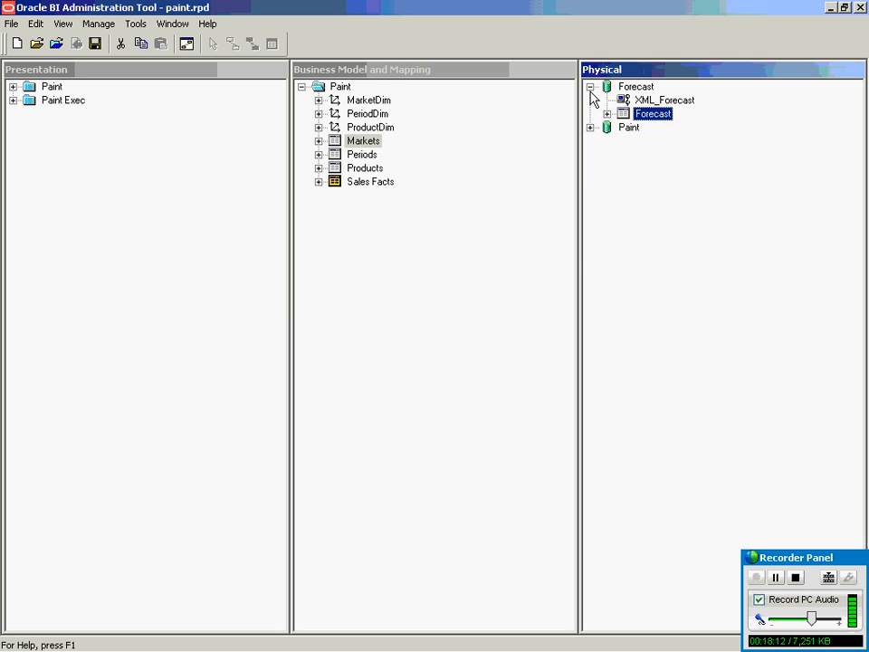
{"action": "left_click", "coordinate": [590, 87]}
{"action": "left_click", "coordinate": [591, 101]}
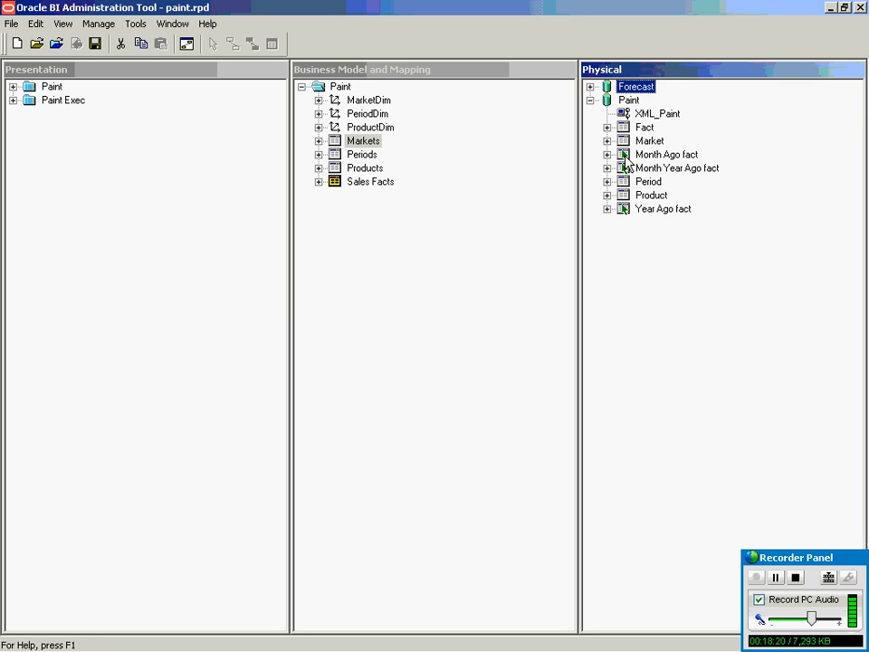
Inspect the Month Ago fact alias's columns and source table, then close it unchanged.
{"action": "left_click", "coordinate": [661, 154]}
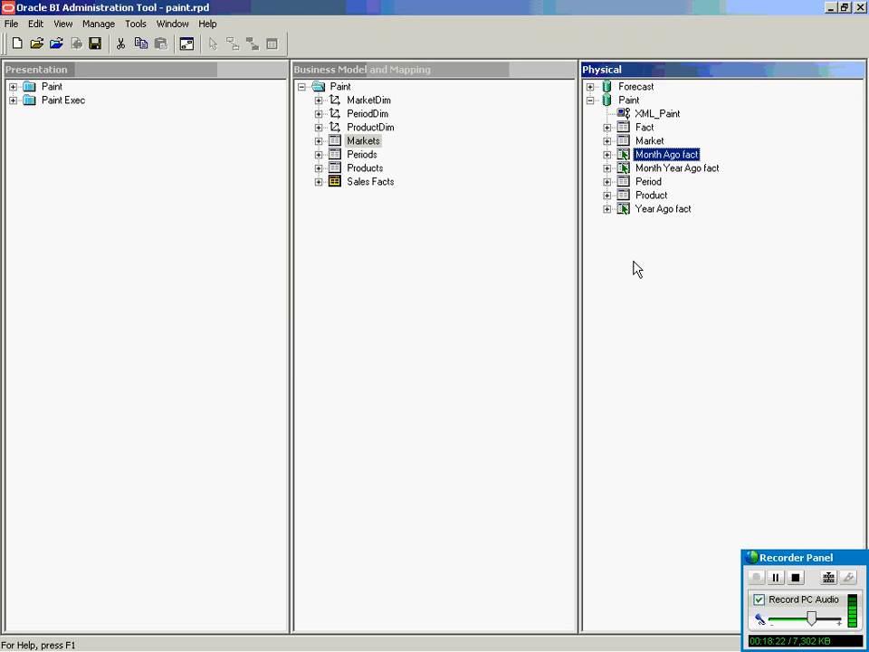
{"action": "double_click", "coordinate": [650, 158]}
{"action": "left_click", "coordinate": [64, 34]}
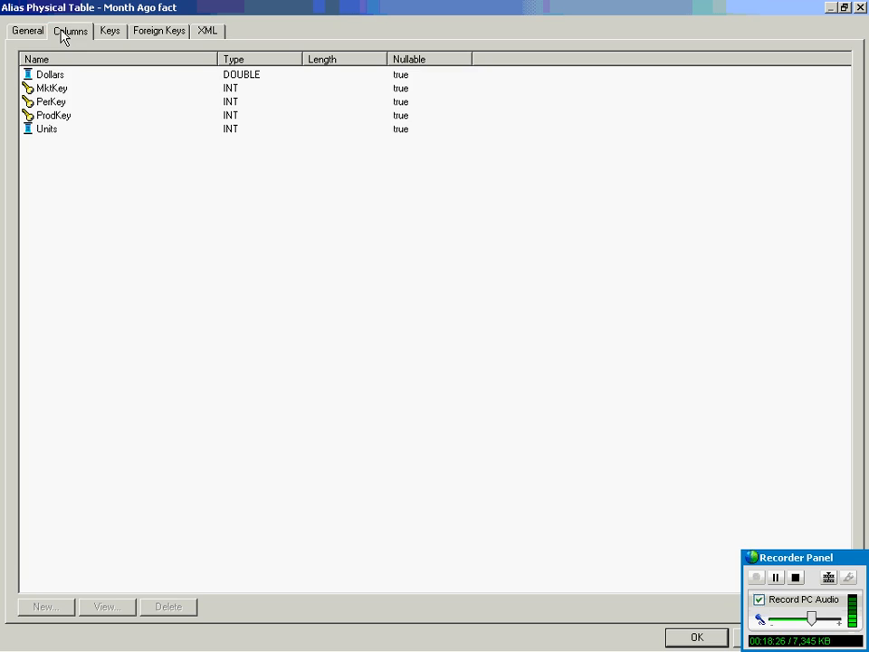
{"action": "left_click", "coordinate": [26, 32]}
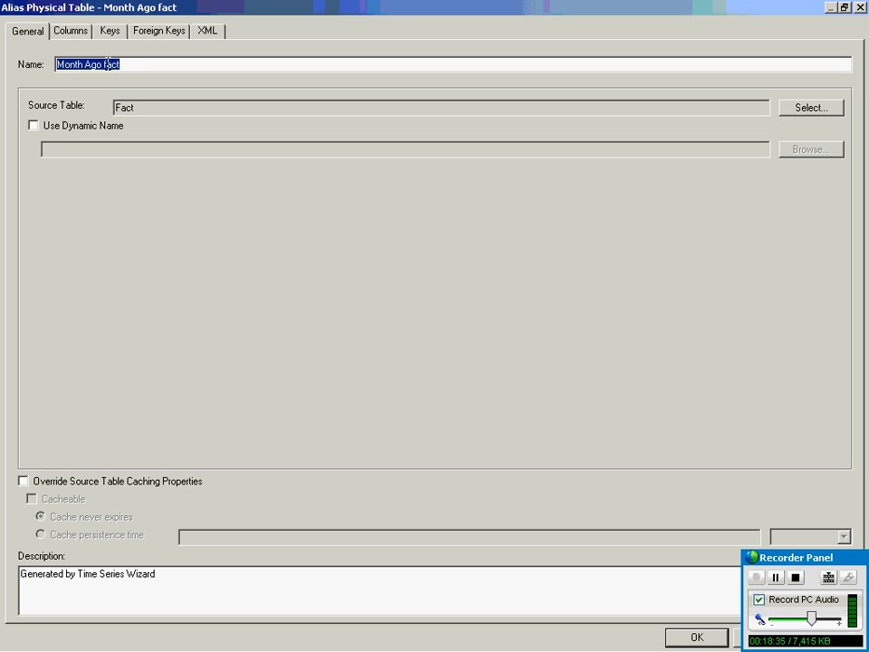
{"action": "left_click", "coordinate": [860, 8]}
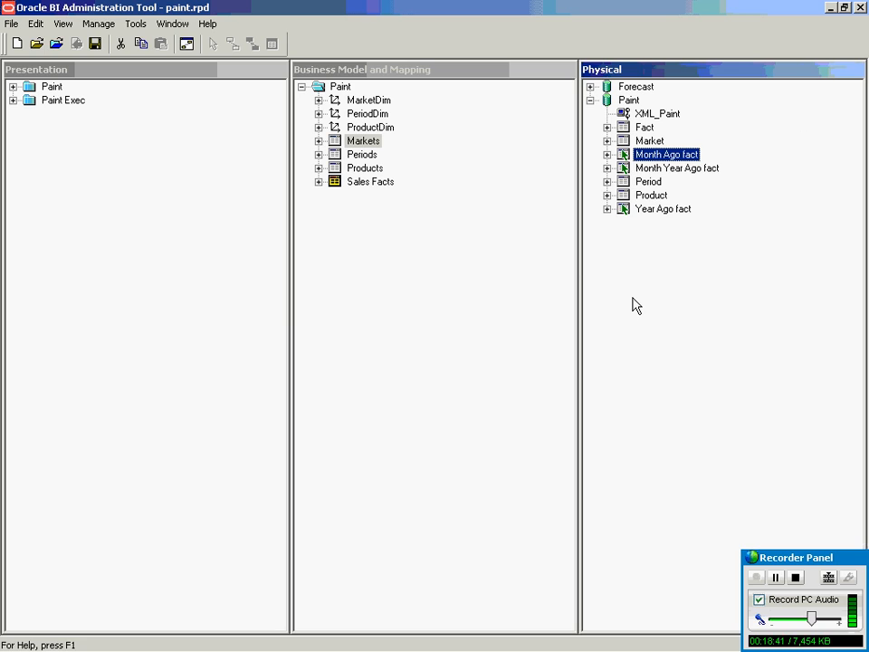
{"action": "left_click", "coordinate": [646, 142]}
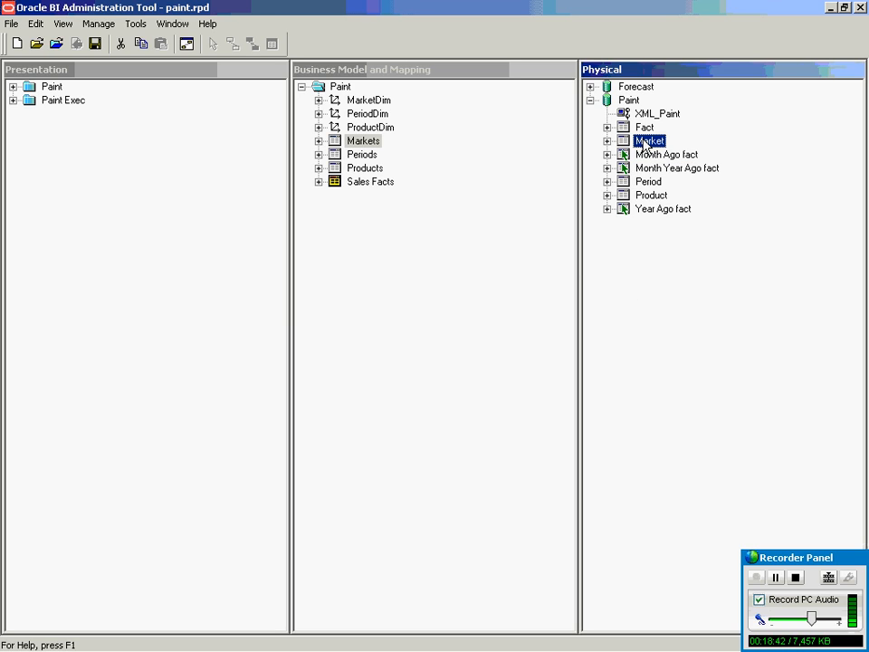
{"action": "left_click", "coordinate": [646, 332]}
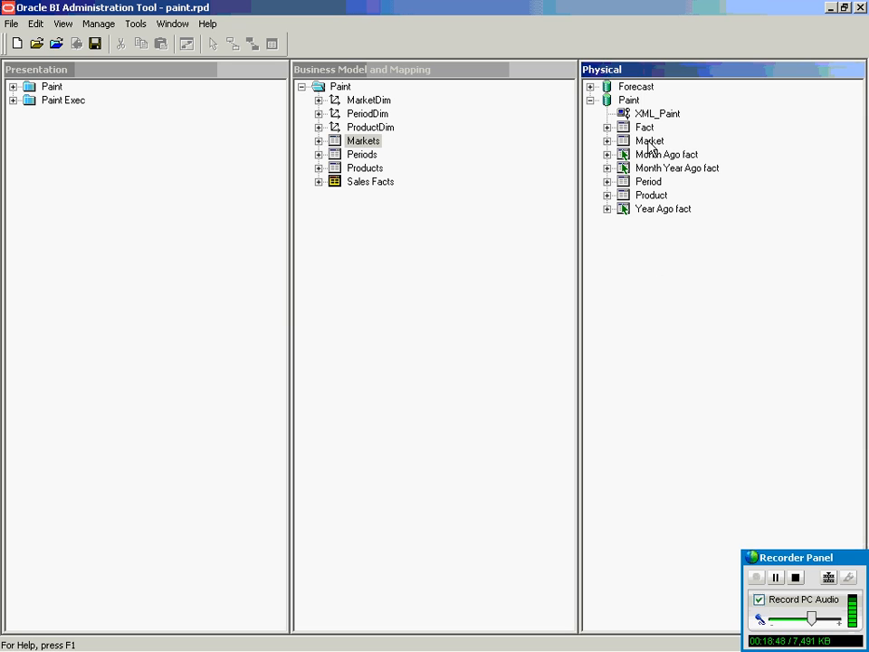
{"action": "left_click", "coordinate": [632, 102]}
{"action": "right_click", "coordinate": [636, 101]}
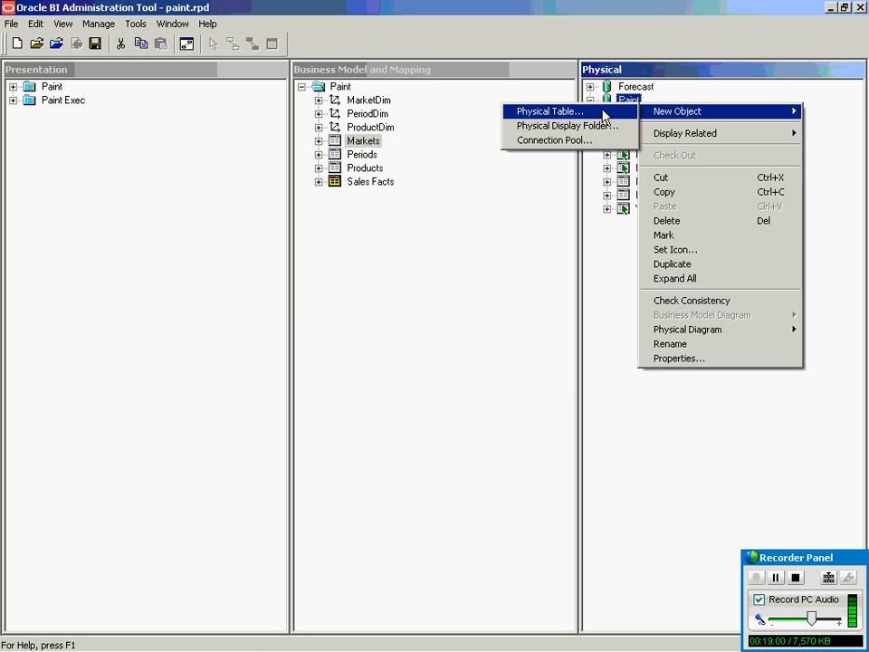
{"action": "left_click", "coordinate": [606, 285]}
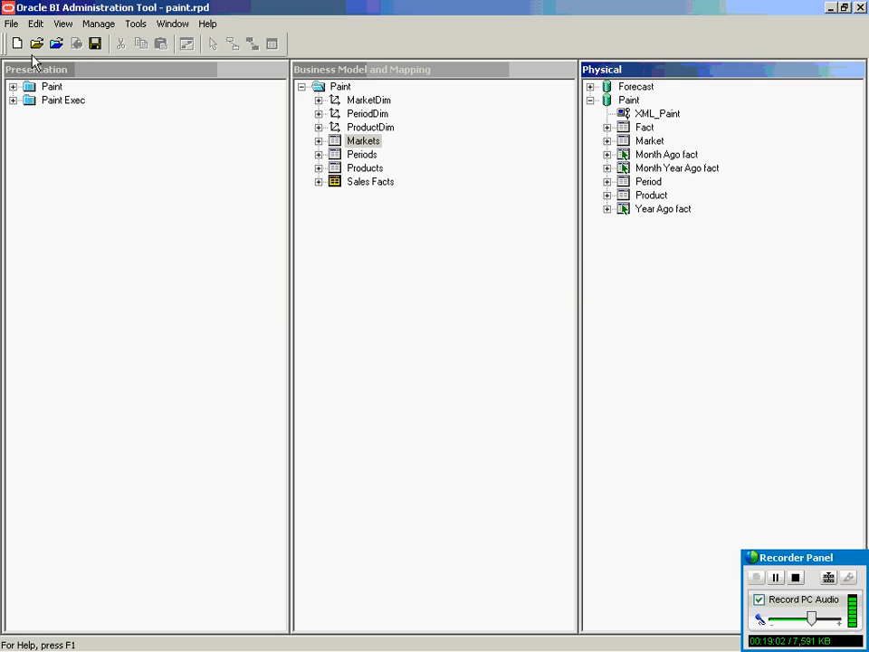
{"action": "left_click", "coordinate": [12, 25]}
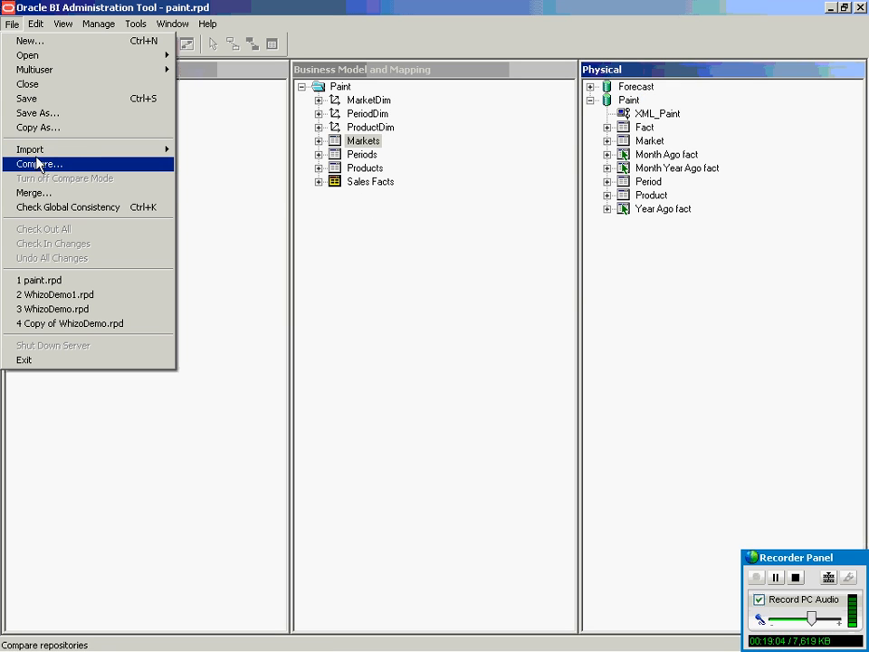
{"action": "mouse_move", "coordinate": [38, 150]}
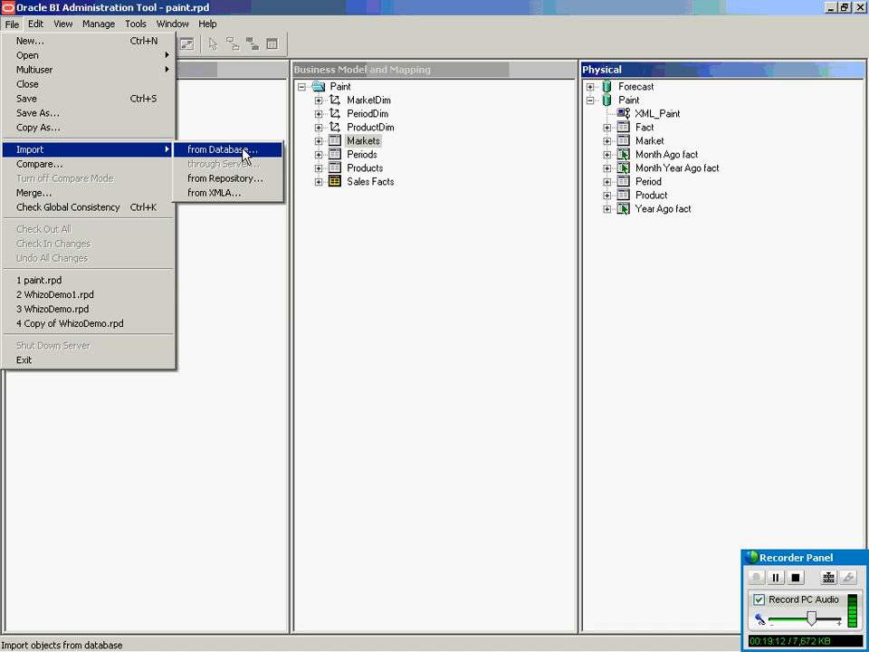
{"action": "left_click", "coordinate": [743, 389]}
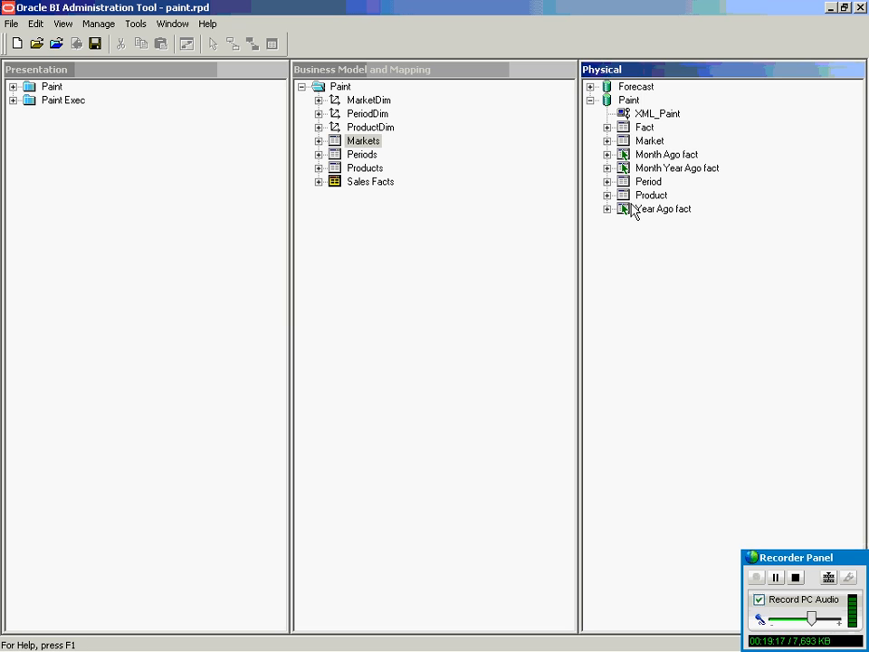
Create a new alias of the Fact table named test.
{"action": "left_click", "coordinate": [645, 130]}
{"action": "right_click", "coordinate": [646, 131]}
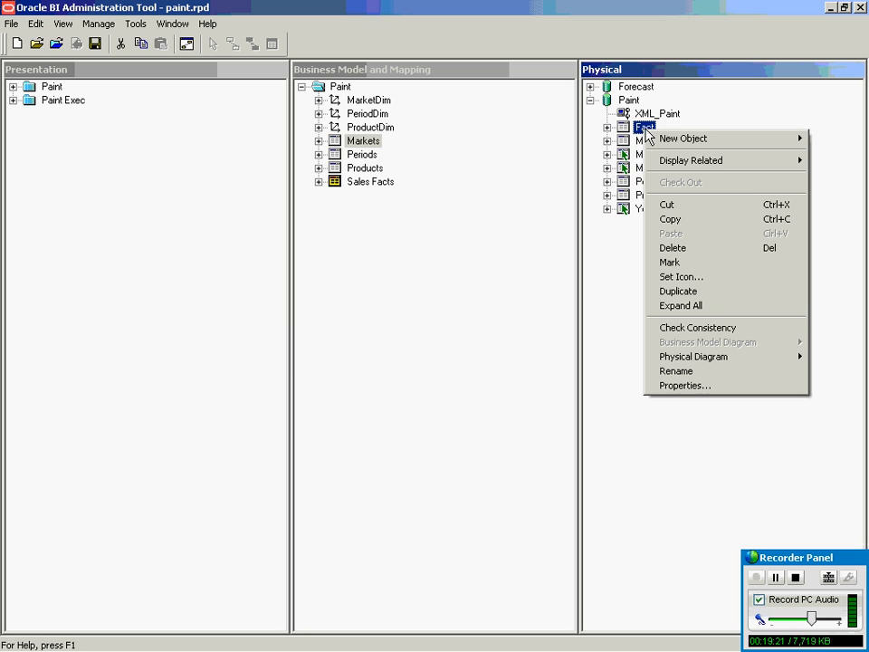
{"action": "mouse_move", "coordinate": [695, 142]}
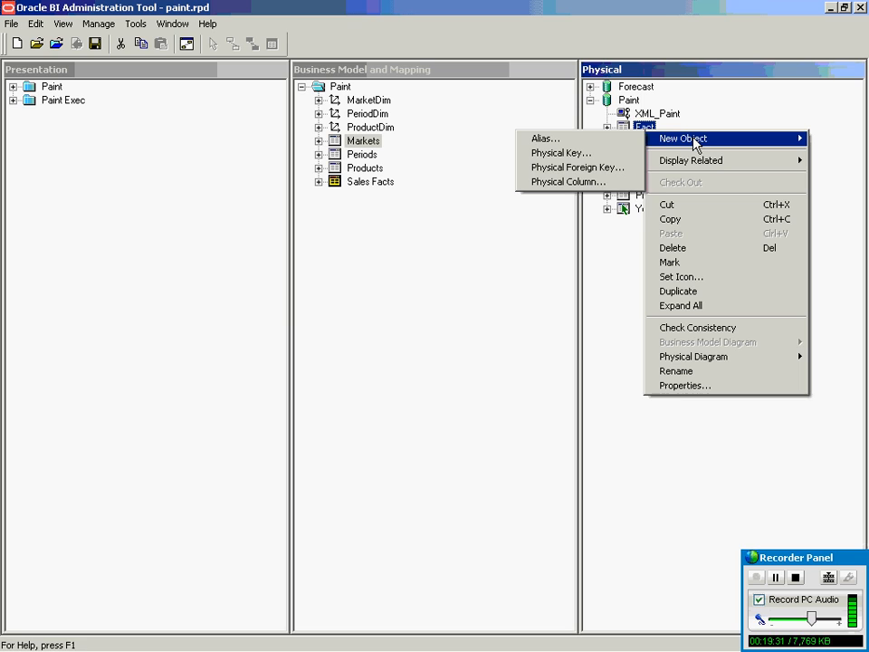
{"action": "left_click", "coordinate": [572, 140]}
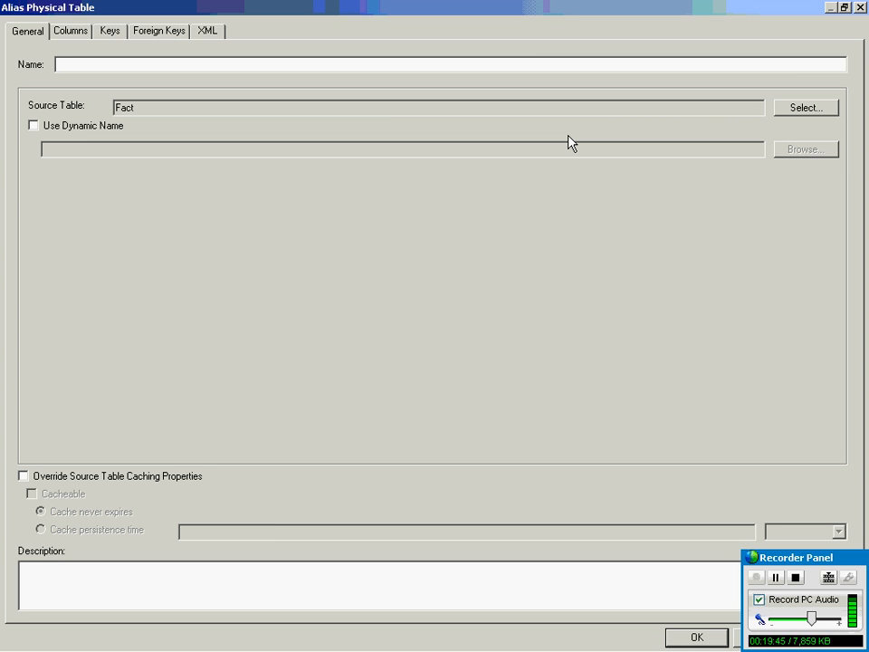
{"action": "type", "text": "test"}
{"action": "left_click", "coordinate": [844, 7]}
{"action": "left_click", "coordinate": [534, 579]}
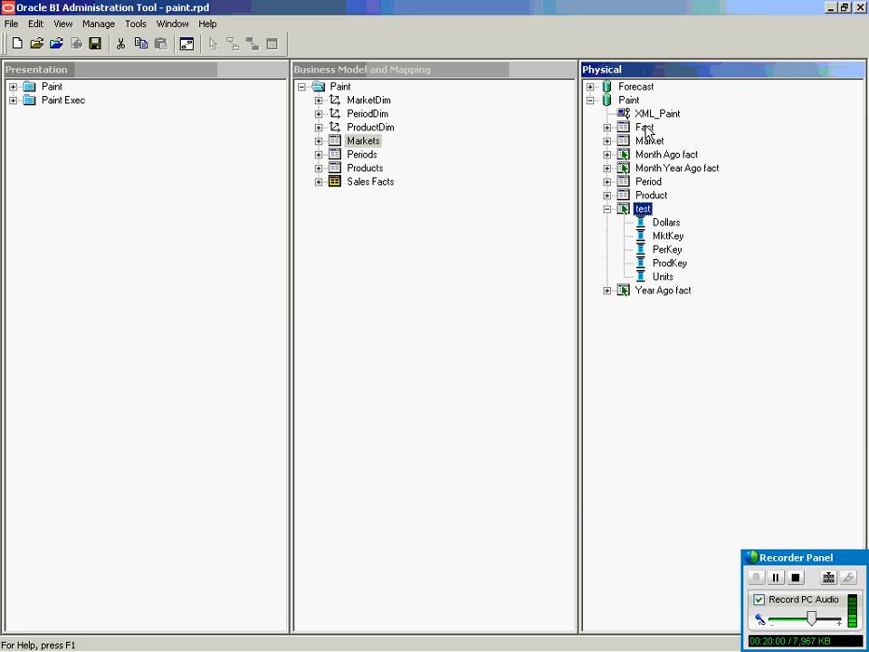
Compare the Dollars column properties of the test alias and the Fact table.
{"action": "double_click", "coordinate": [663, 224]}
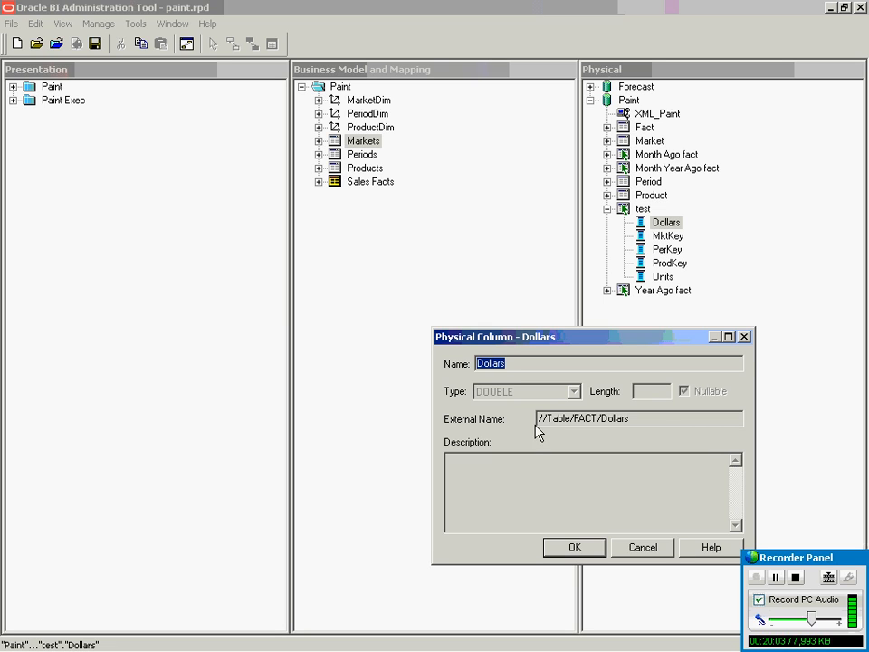
{"action": "left_click", "coordinate": [648, 554]}
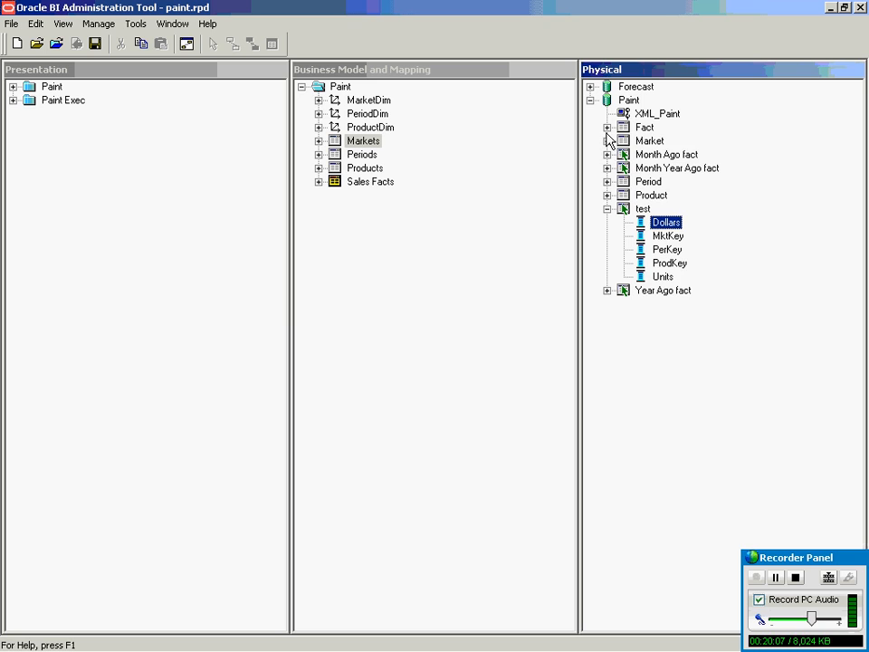
{"action": "left_click", "coordinate": [607, 127]}
{"action": "left_click_drag", "start_coordinate": [667, 142], "coordinate": [656, 136]}
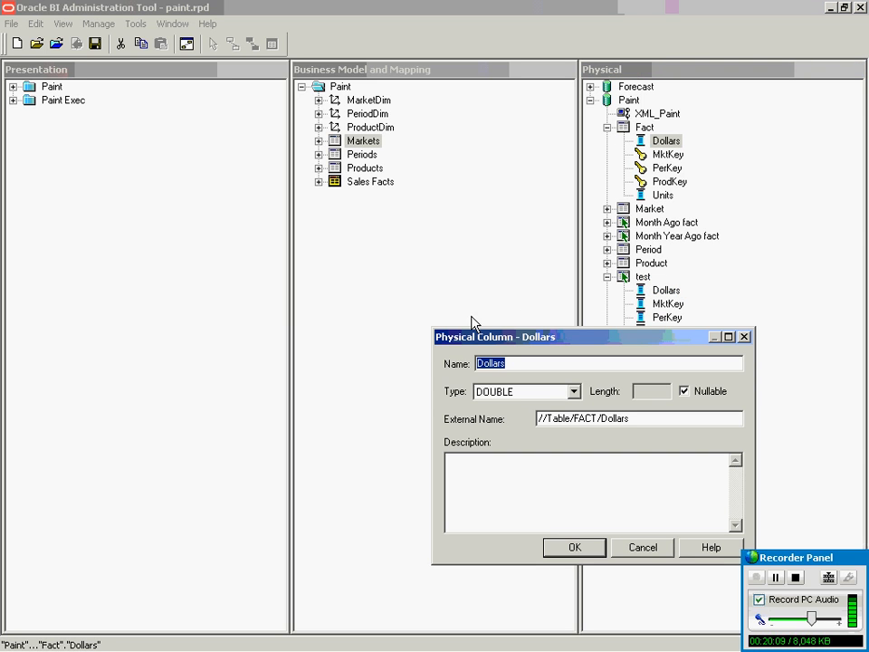
{"action": "left_click", "coordinate": [744, 337]}
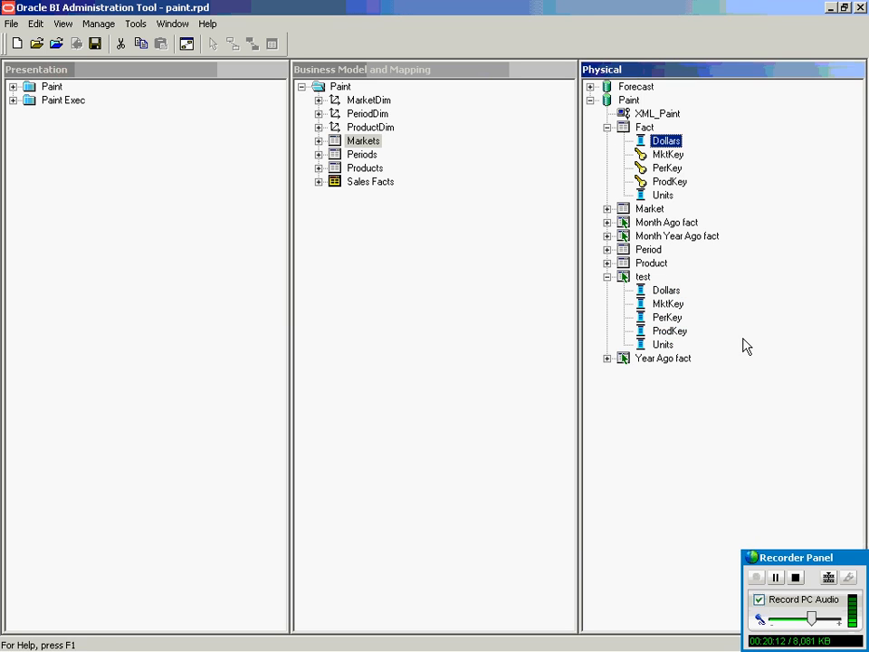
{"action": "right_click", "coordinate": [645, 128]}
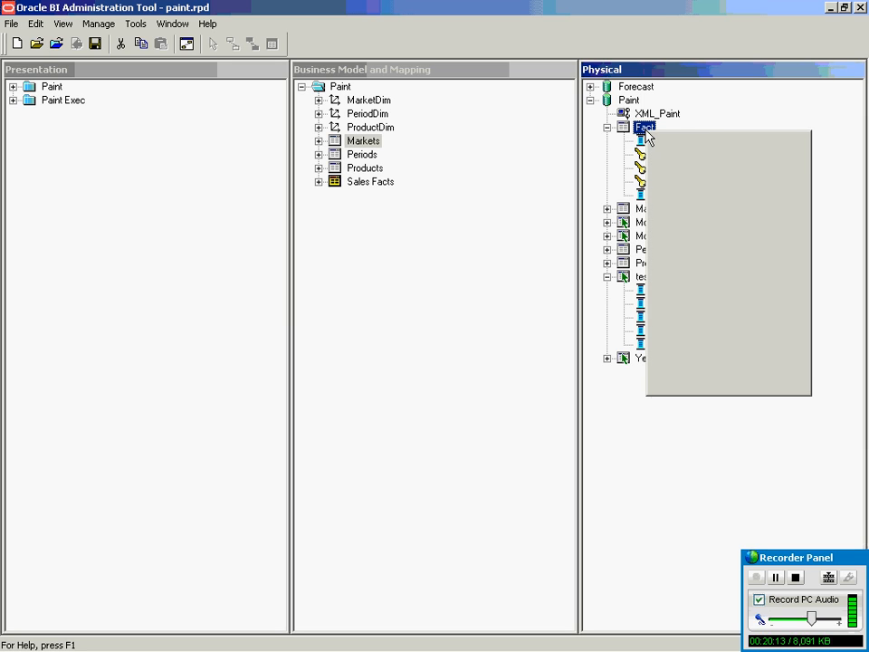
{"action": "mouse_move", "coordinate": [691, 141]}
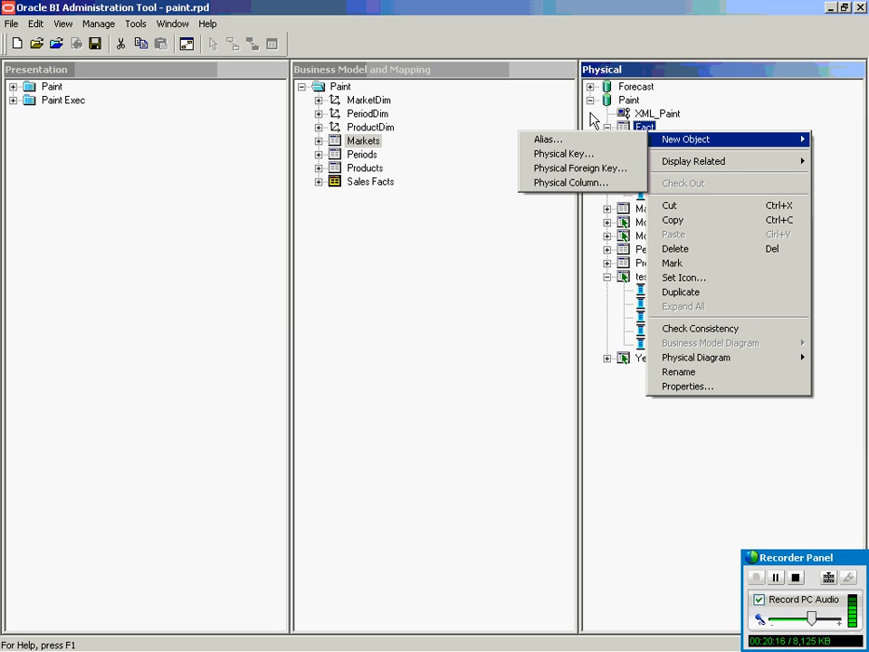
{"action": "left_click", "coordinate": [624, 3]}
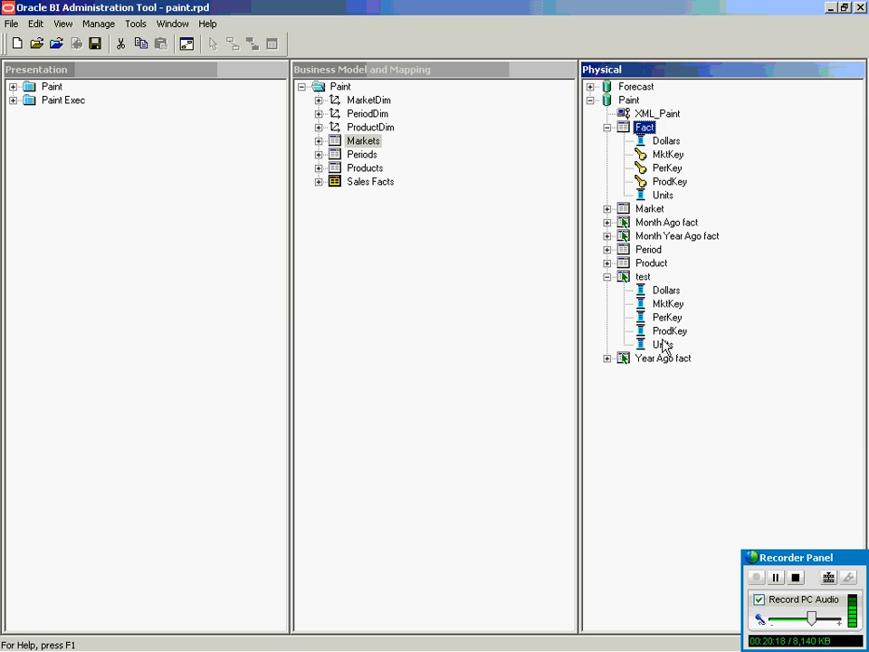
Delete the test alias table and confirm the deletion.
{"action": "left_click", "coordinate": [643, 277]}
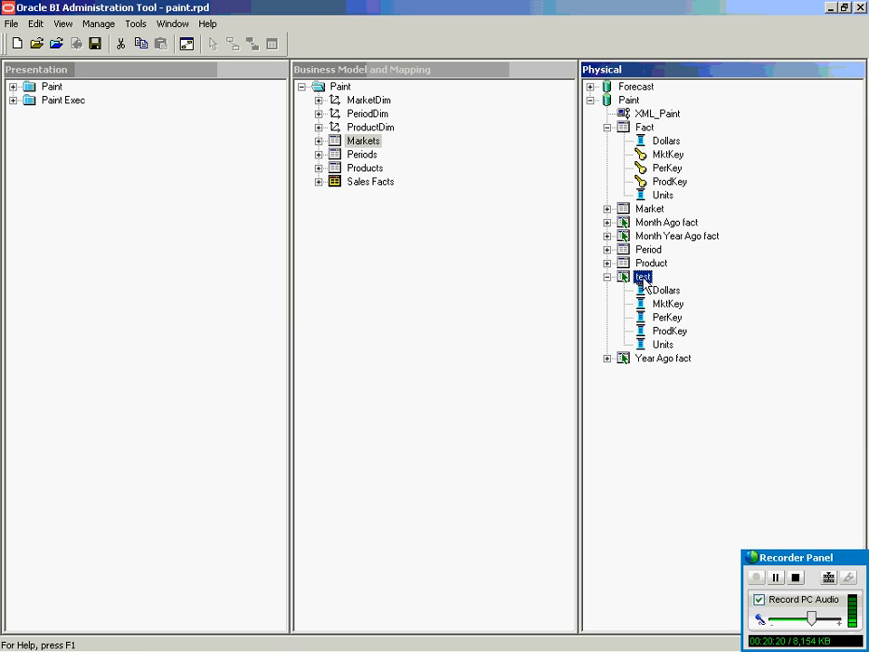
{"action": "key", "text": "Delete"}
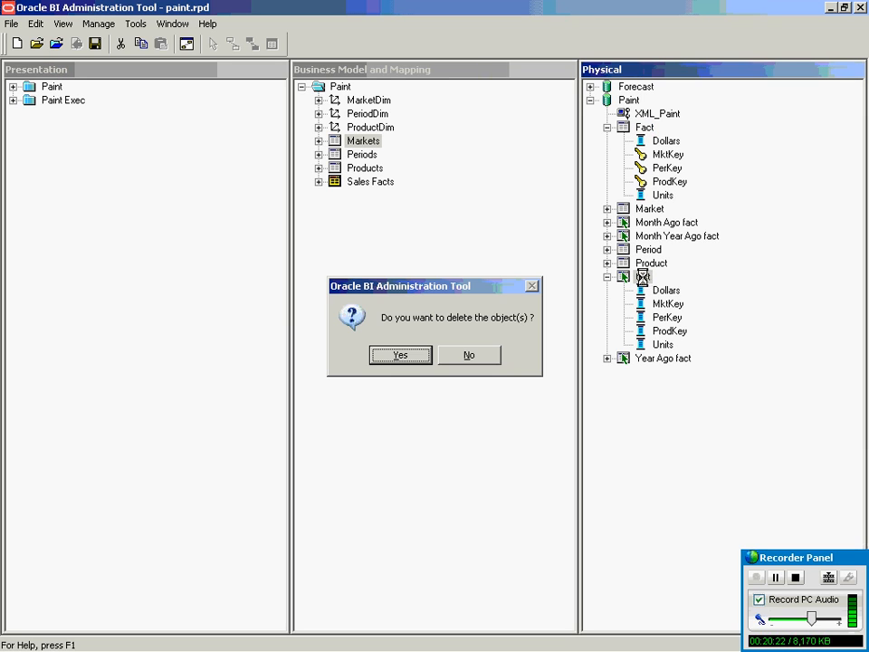
{"action": "key", "text": "Return"}
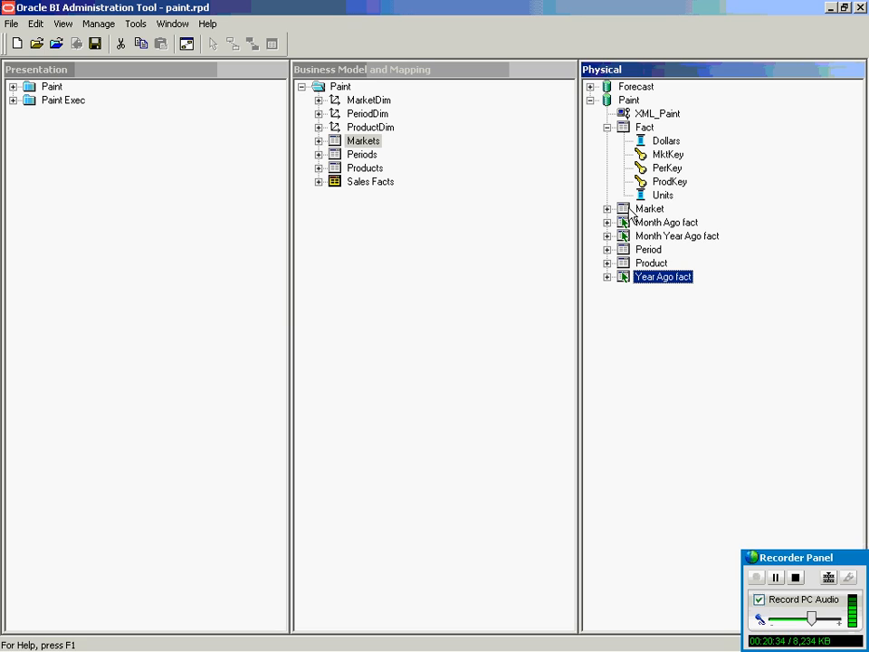
Collapse the Fact table's column list and bring up the Physical Diagram submenu for Fact.
{"action": "left_click", "coordinate": [607, 127]}
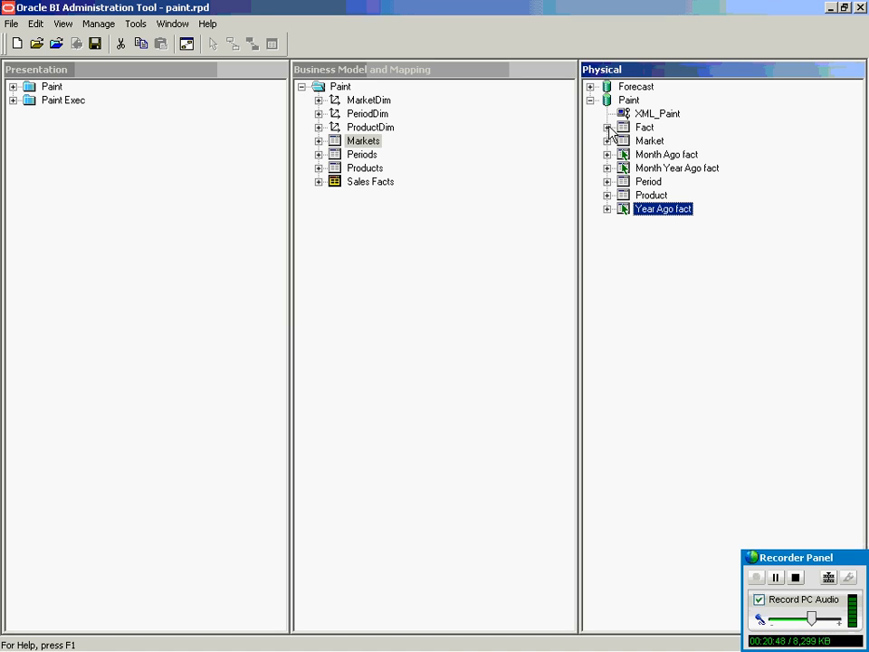
{"action": "left_click", "coordinate": [646, 128]}
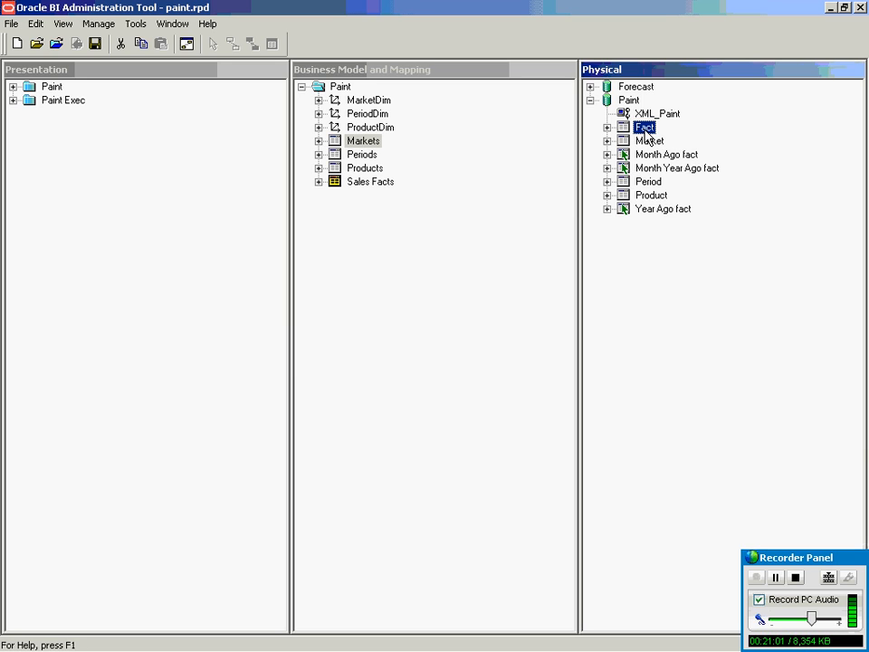
{"action": "right_click", "coordinate": [646, 134]}
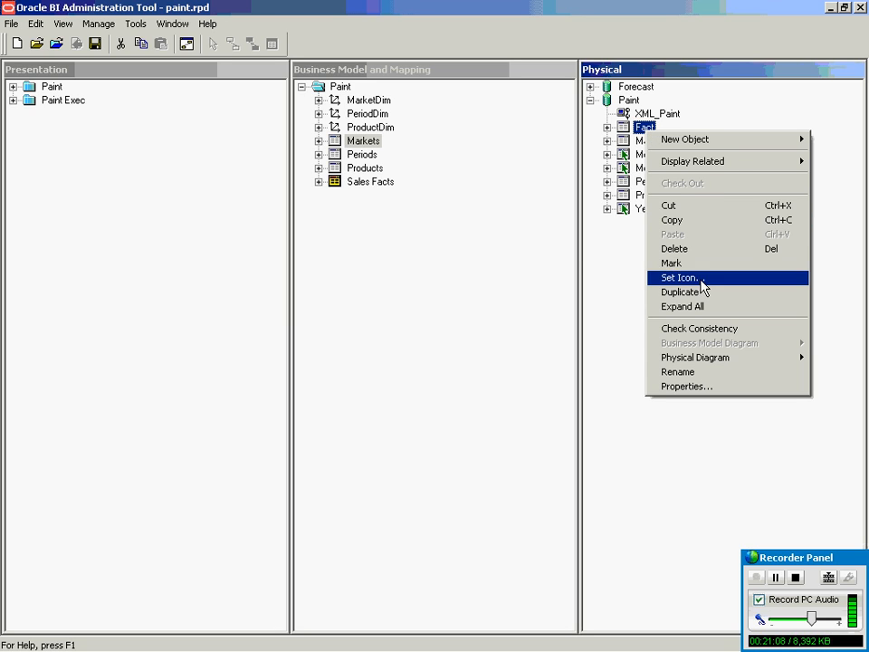
{"action": "mouse_move", "coordinate": [701, 360]}
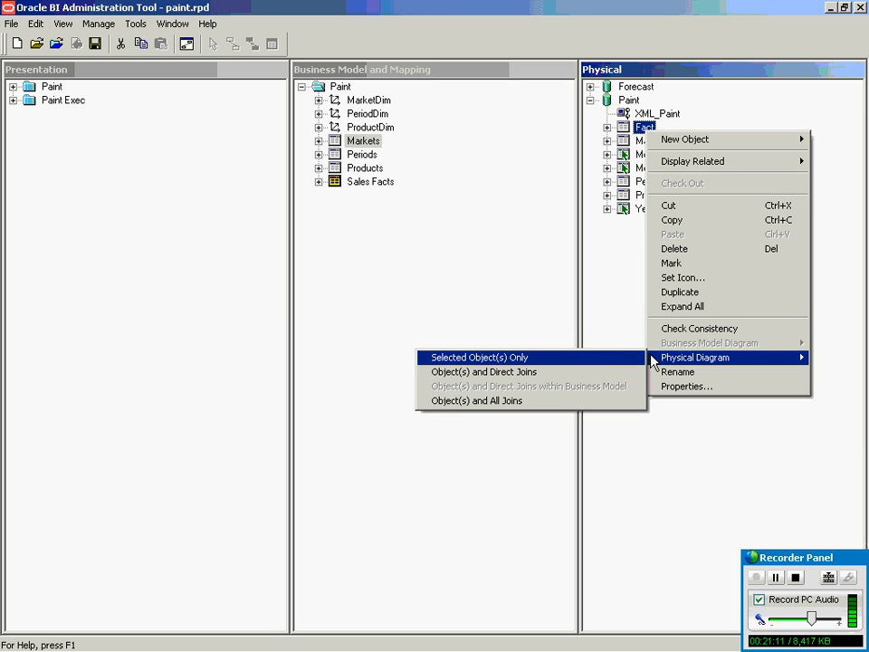
Diagram Fact with its directly joined Market, Product and Period tables, rearranging the boxes neatly.
{"action": "left_click", "coordinate": [589, 379]}
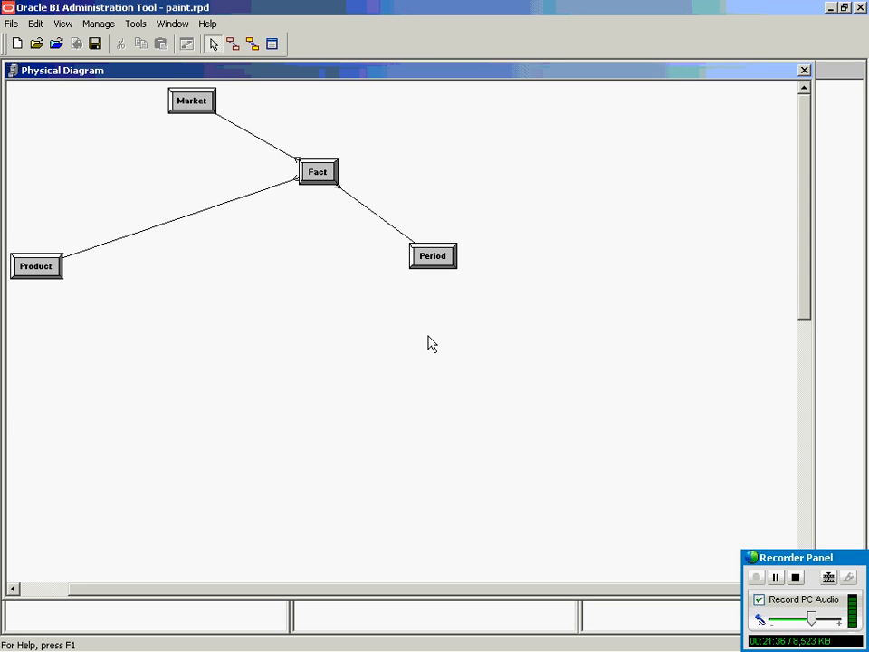
{"action": "left_click_drag", "start_coordinate": [50, 268], "coordinate": [210, 250]}
{"action": "left_click_drag", "start_coordinate": [326, 165], "coordinate": [308, 178]}
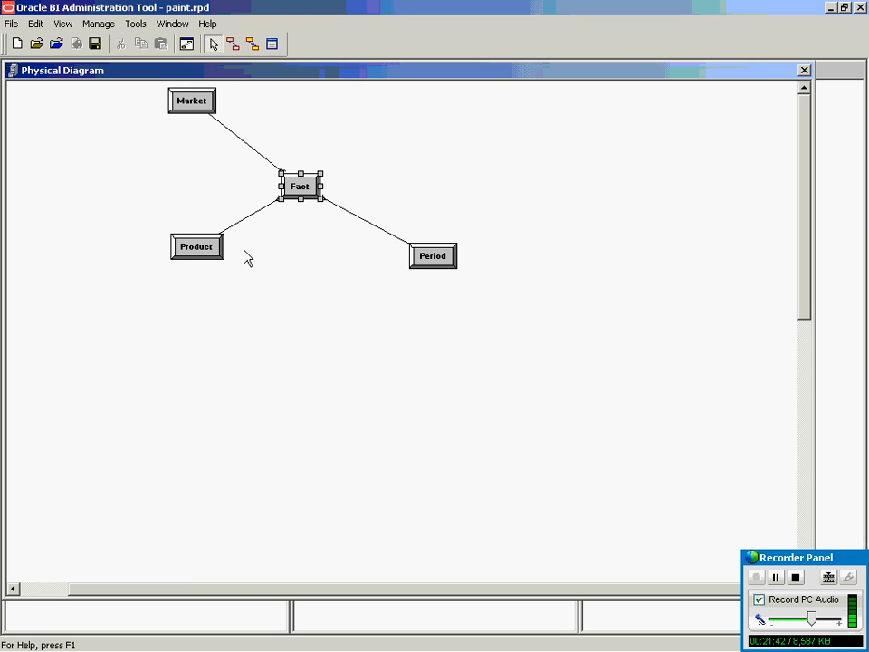
{"action": "left_click", "coordinate": [301, 292]}
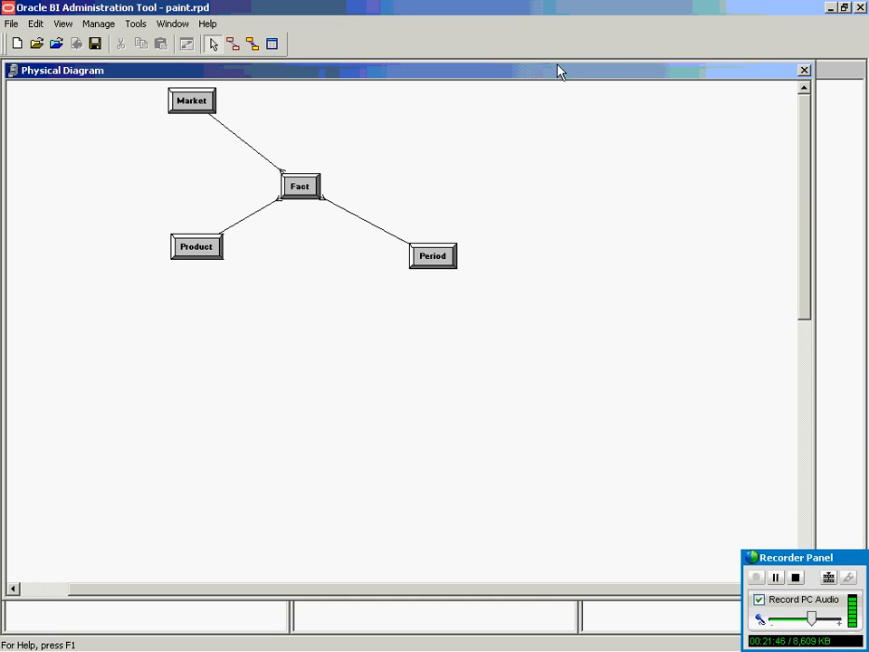
{"action": "left_click_drag", "start_coordinate": [532, 67], "coordinate": [658, 194]}
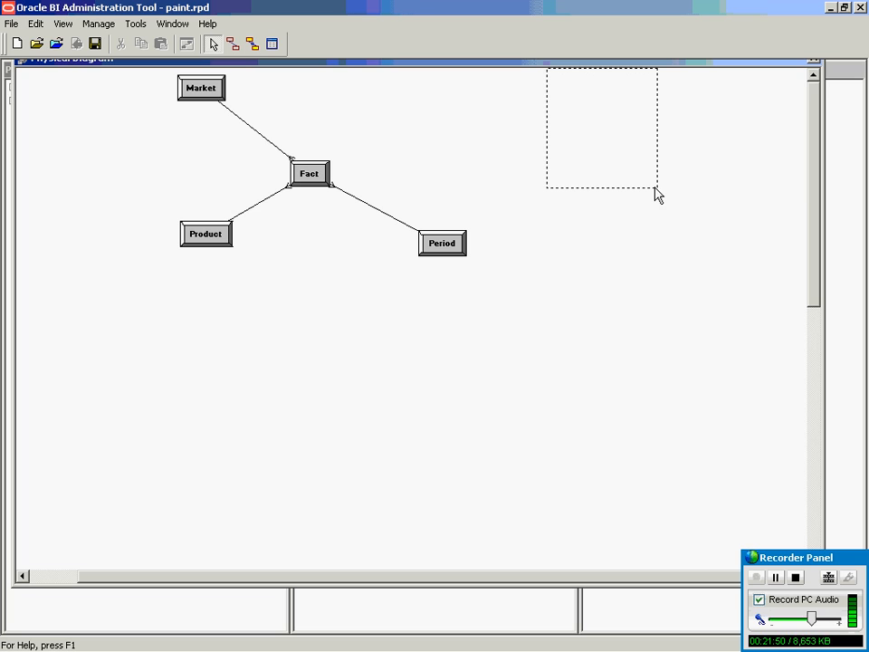
{"action": "key", "text": "alt+Tab"}
{"action": "key", "text": "alt+Tab"}
{"action": "left_click", "coordinate": [308, 175]}
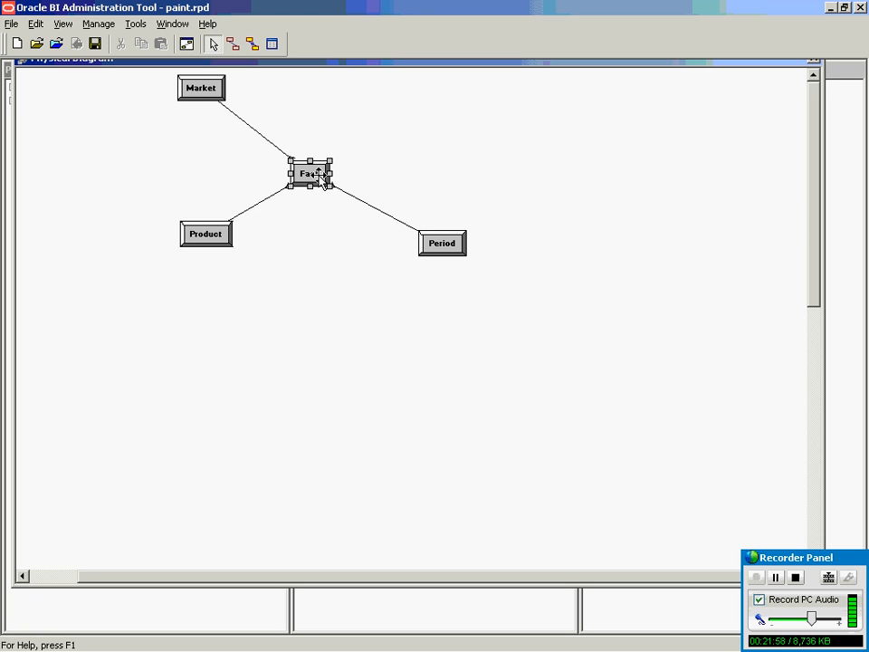
{"action": "double_click", "coordinate": [241, 119]}
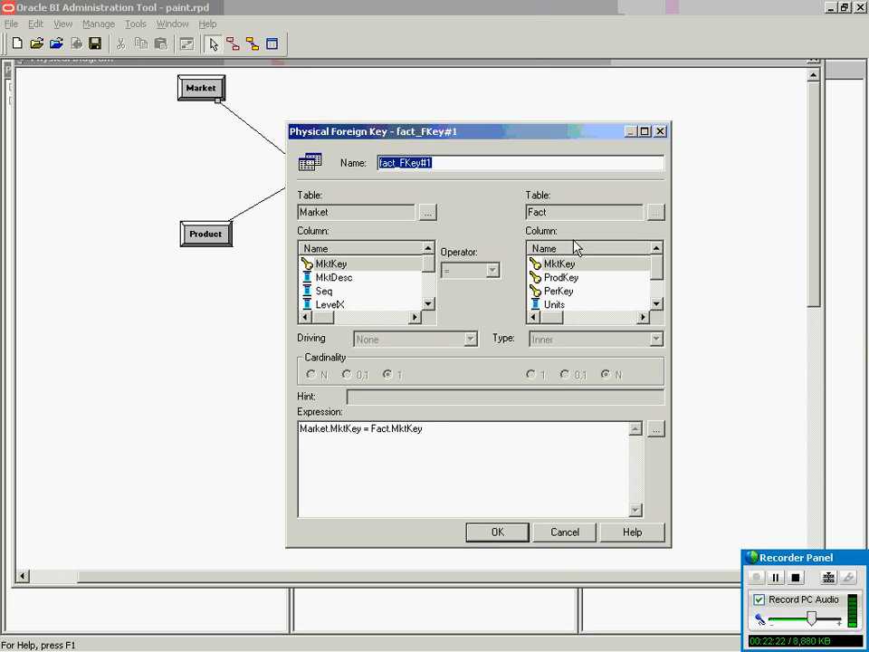
{"action": "left_click", "coordinate": [559, 279]}
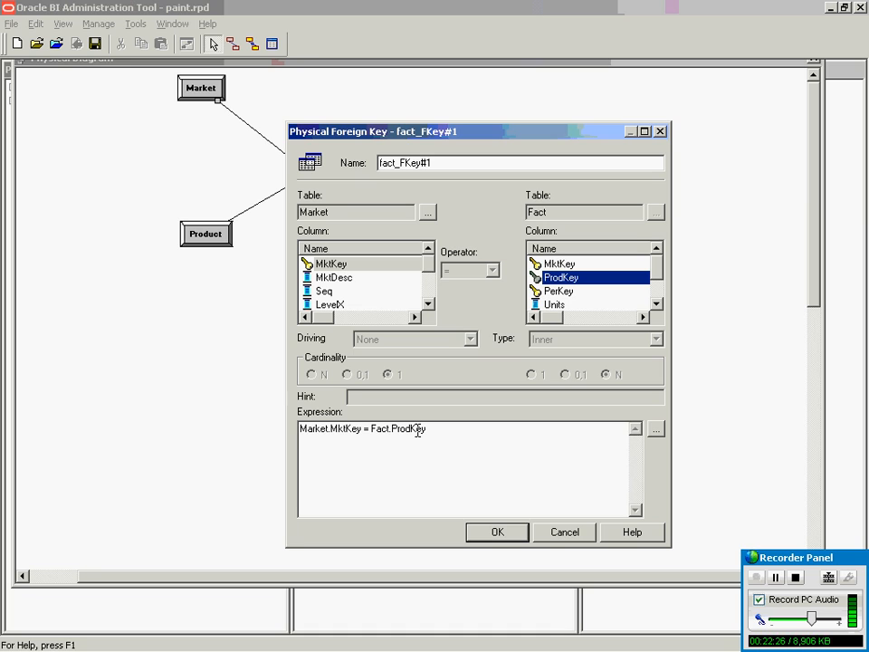
{"action": "left_click", "coordinate": [570, 534]}
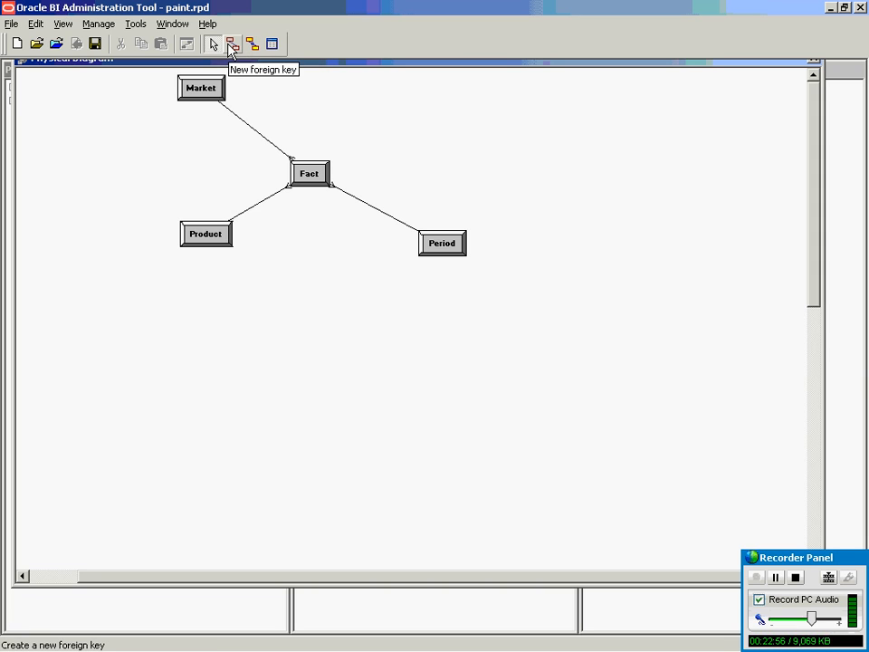
Review the Market–Fact join definition and its expression, leaving it unchanged.
{"action": "double_click", "coordinate": [233, 113]}
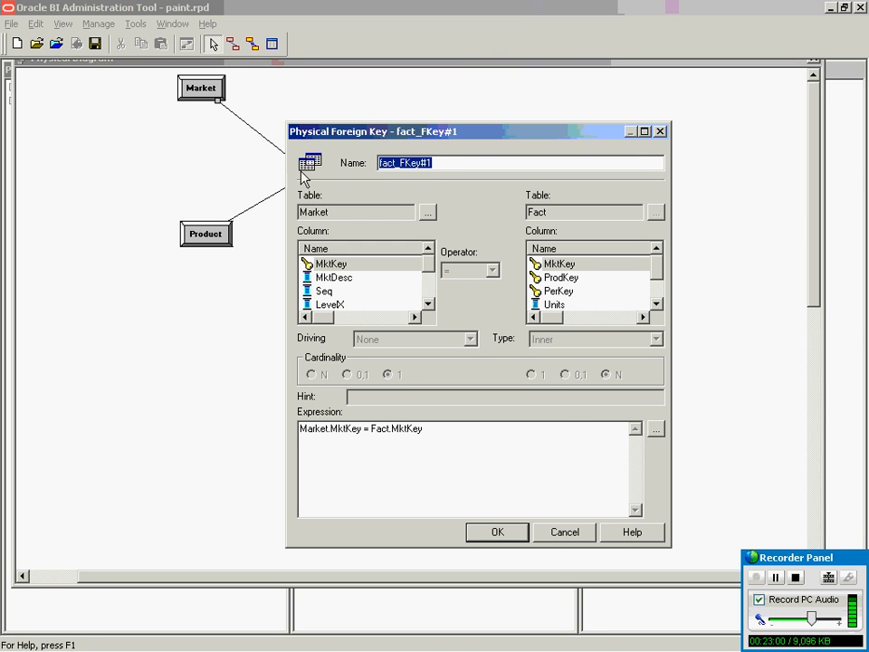
{"action": "left_click", "coordinate": [557, 533]}
{"action": "double_click", "coordinate": [262, 136]}
{"action": "left_click_drag", "start_coordinate": [427, 429], "coordinate": [145, 450]}
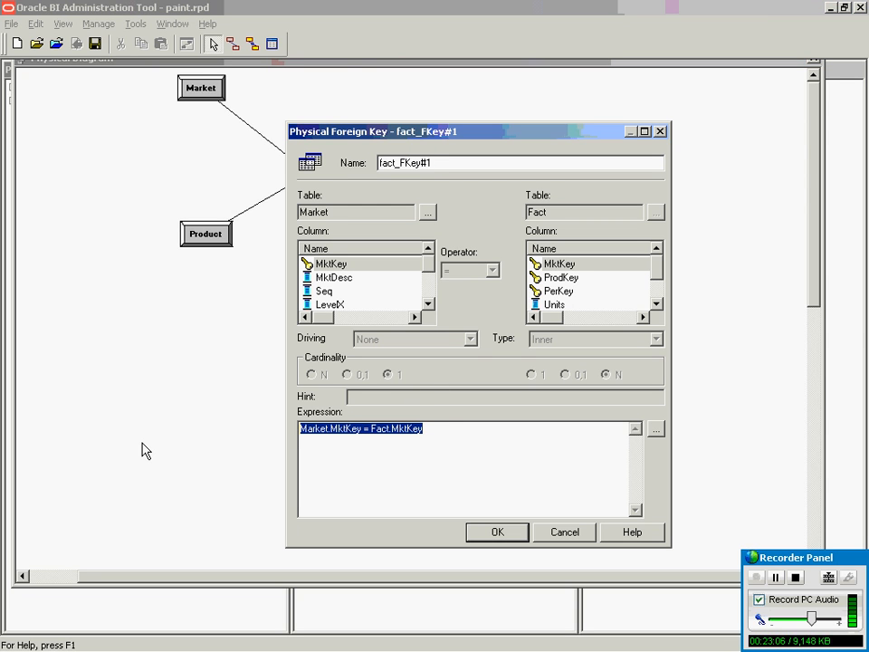
{"action": "left_click", "coordinate": [556, 532]}
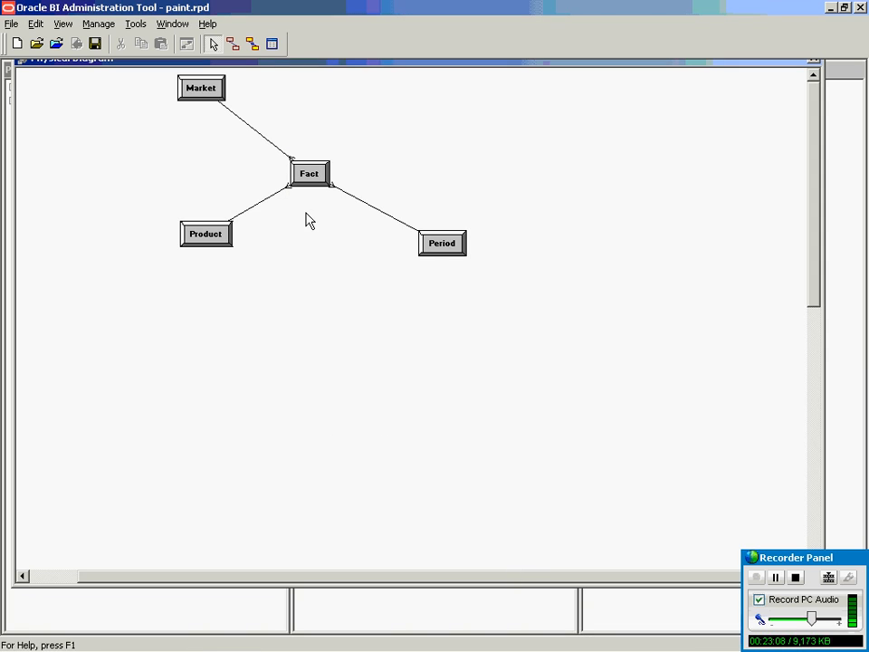
Delete the Market–Fact join line and confirm the deletion.
{"action": "left_click", "coordinate": [248, 126]}
{"action": "key", "text": "Delete"}
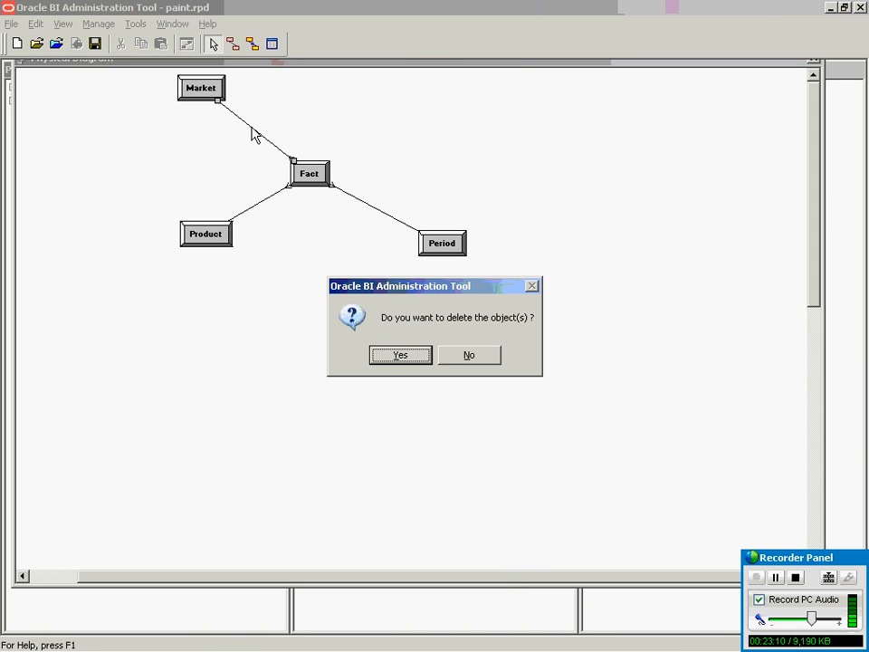
{"action": "left_click", "coordinate": [396, 362]}
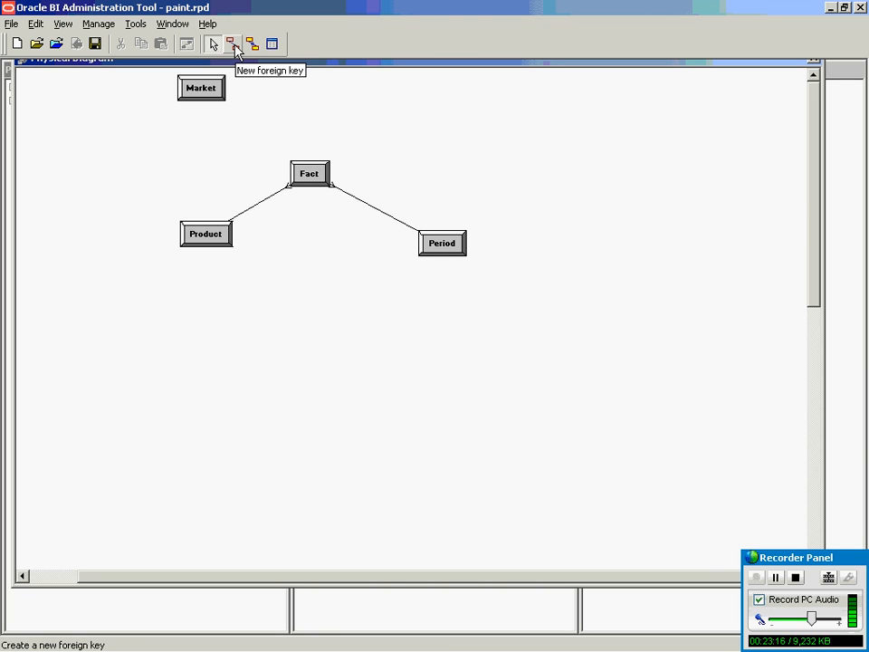
{"action": "left_click", "coordinate": [234, 47]}
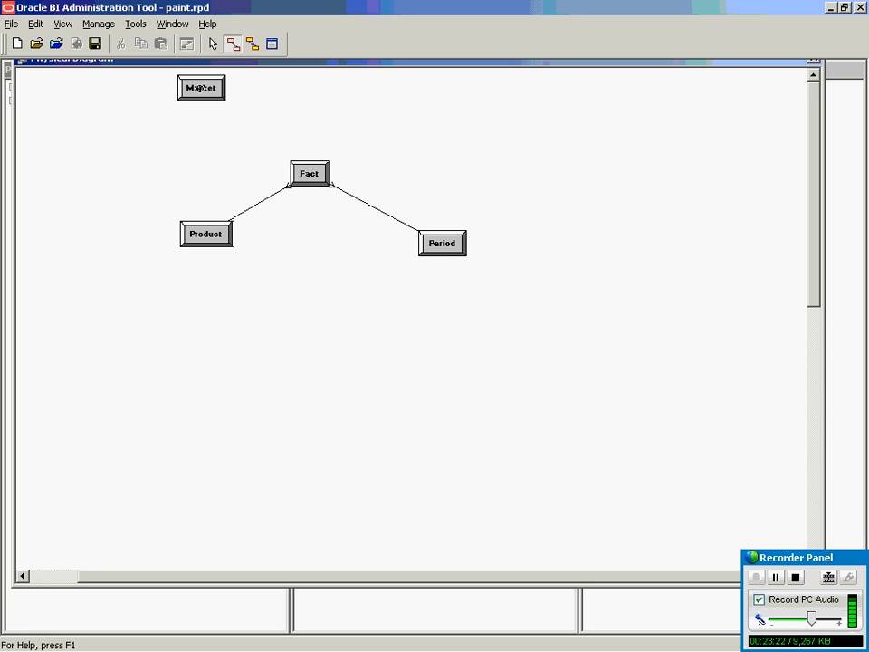
{"action": "left_click", "coordinate": [201, 88]}
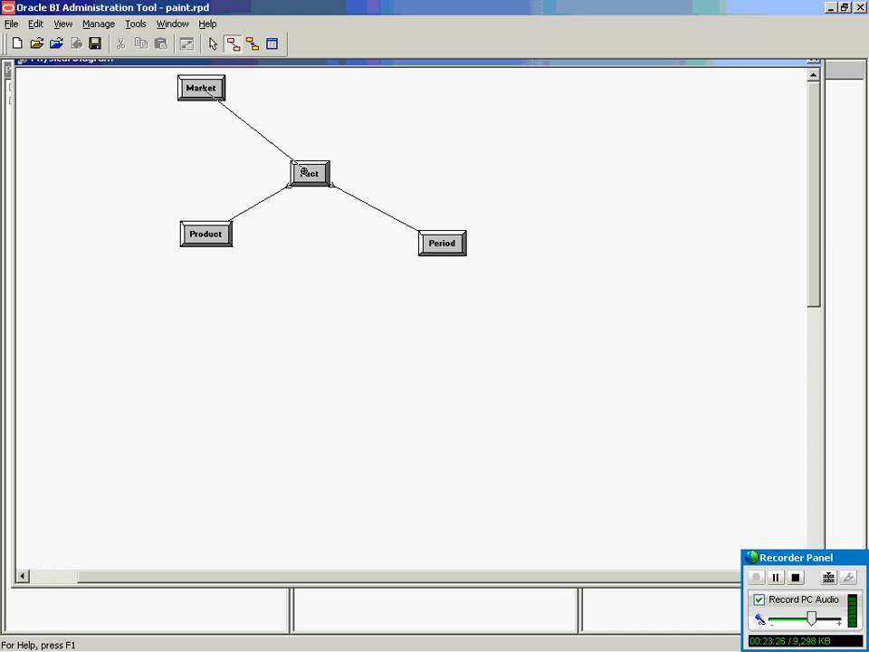
{"action": "left_click", "coordinate": [305, 172]}
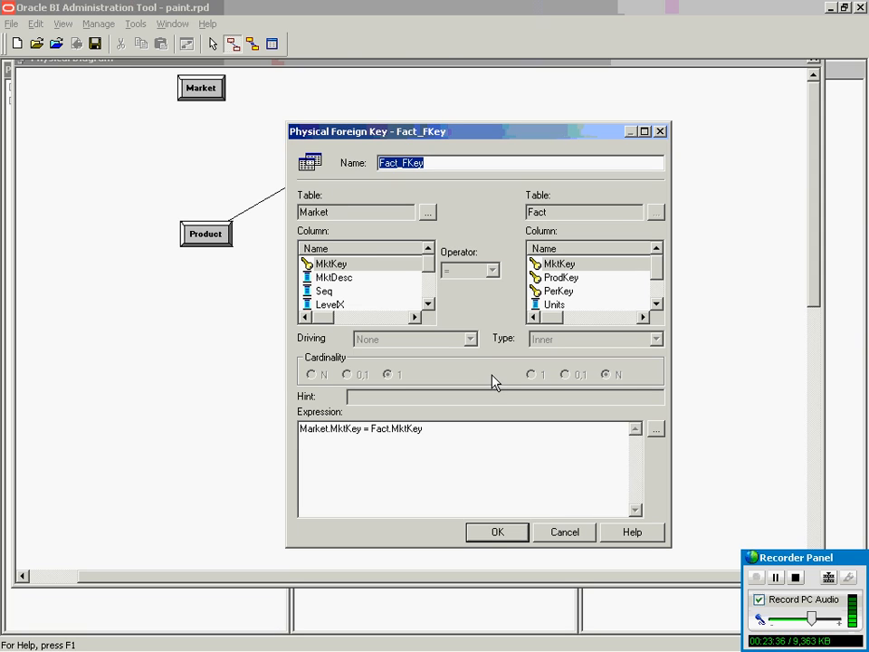
{"action": "left_click", "coordinate": [500, 532]}
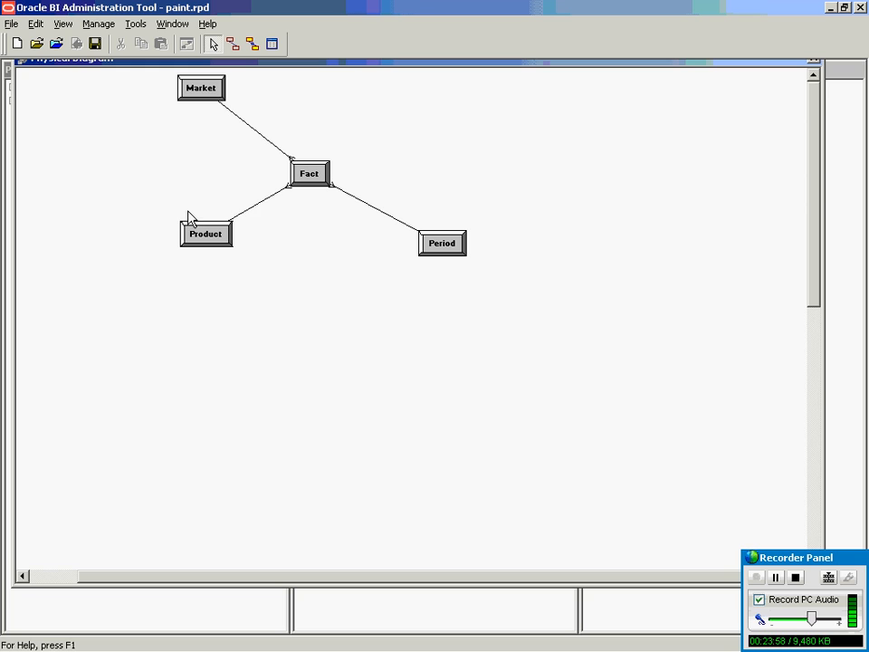
{"action": "double_click", "coordinate": [253, 205]}
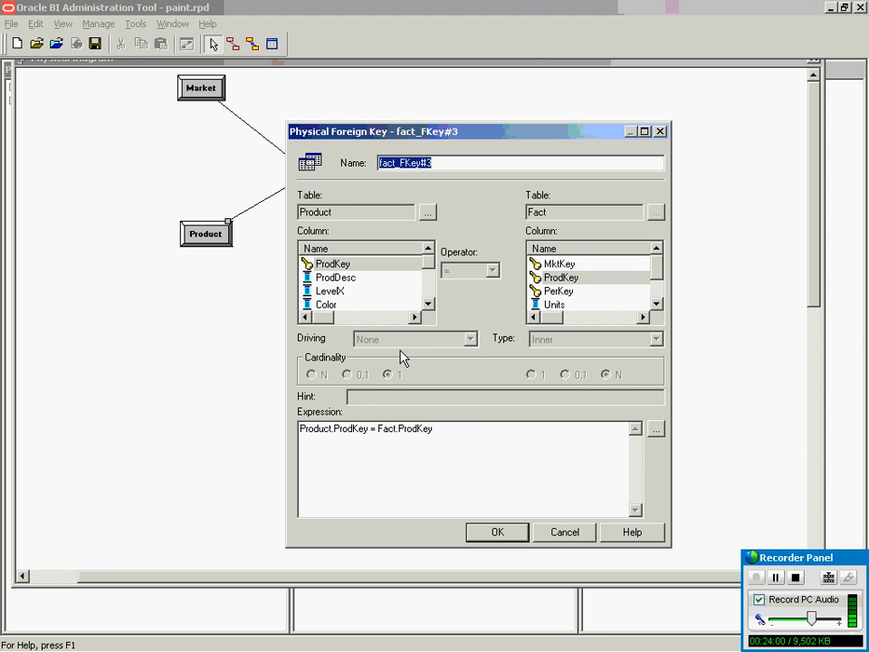
{"action": "left_click", "coordinate": [589, 534]}
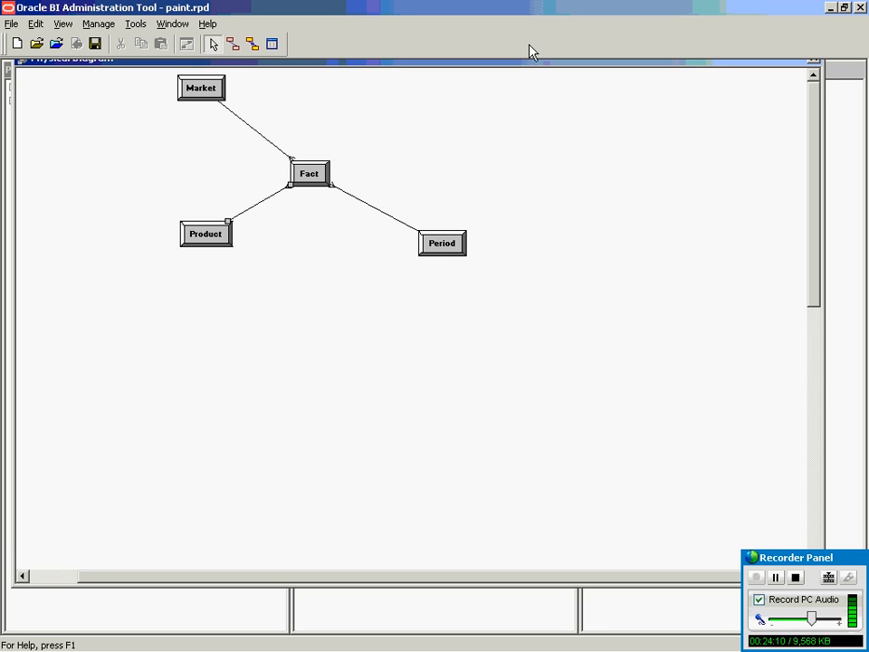
Close the Physical Diagram window and expand the Forecast database in the Physical layer.
{"action": "left_click_drag", "start_coordinate": [520, 61], "coordinate": [513, 107]}
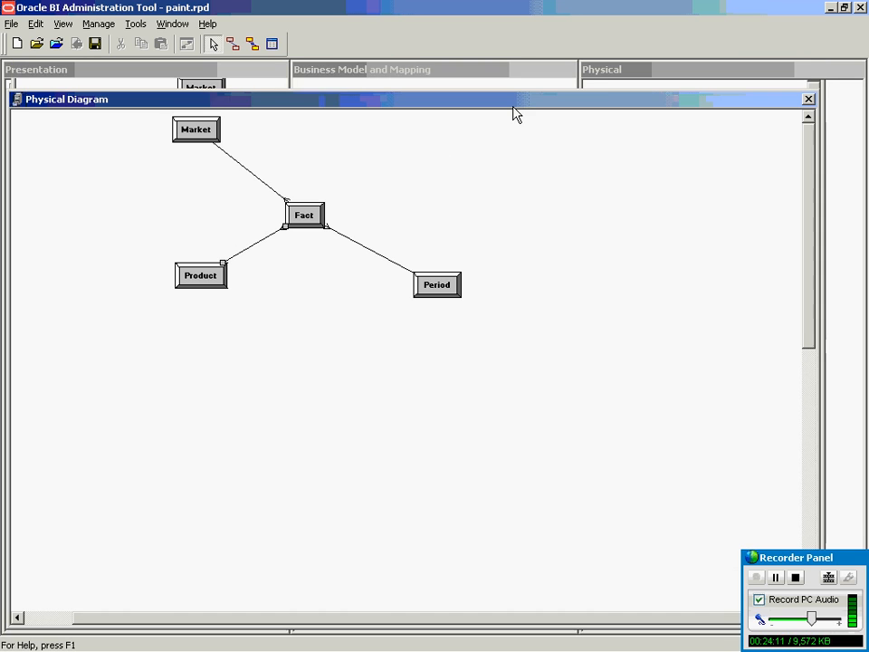
{"action": "left_click", "coordinate": [810, 100]}
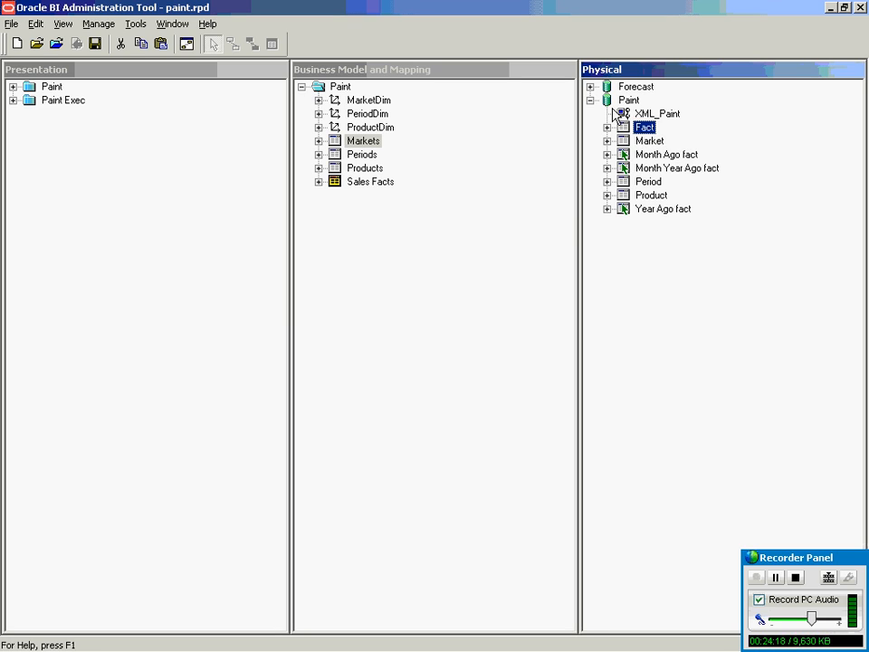
{"action": "left_click", "coordinate": [591, 87]}
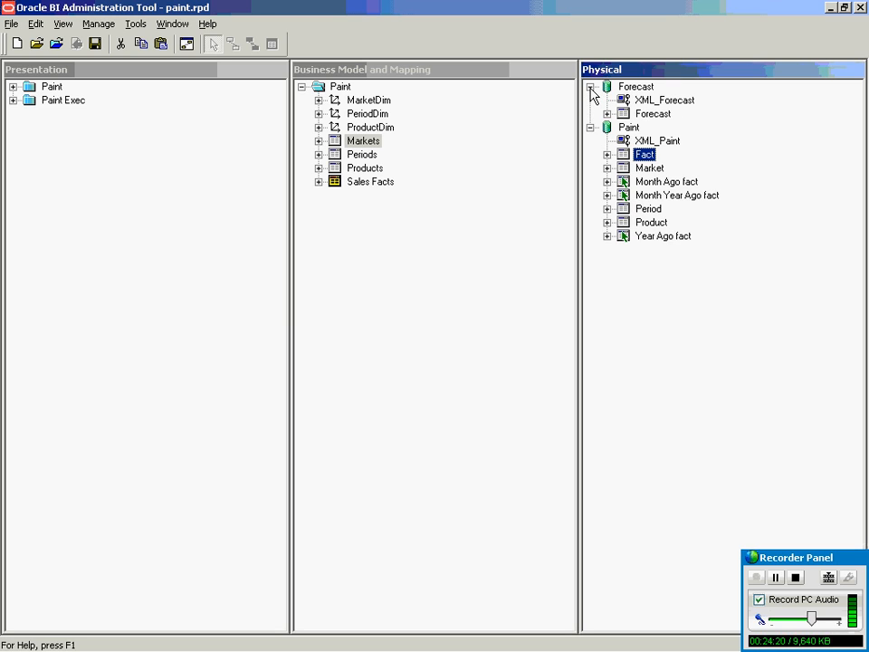
{"action": "left_click", "coordinate": [776, 578]}
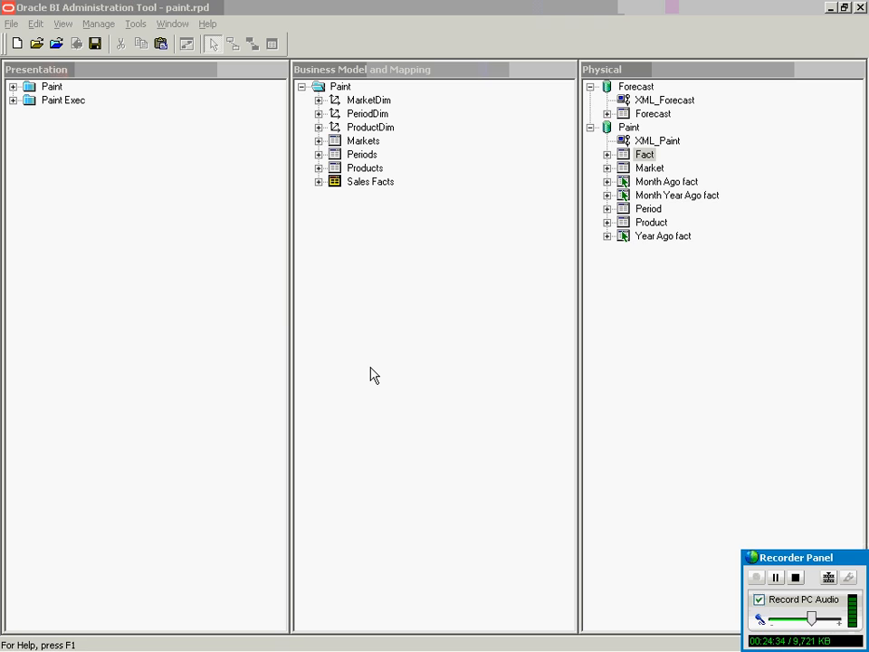
Browse the MarketDim, PeriodDim and ProductDim dimensions, then select the Sales Facts logical table.
{"action": "left_click", "coordinate": [351, 101]}
{"action": "left_click", "coordinate": [353, 114]}
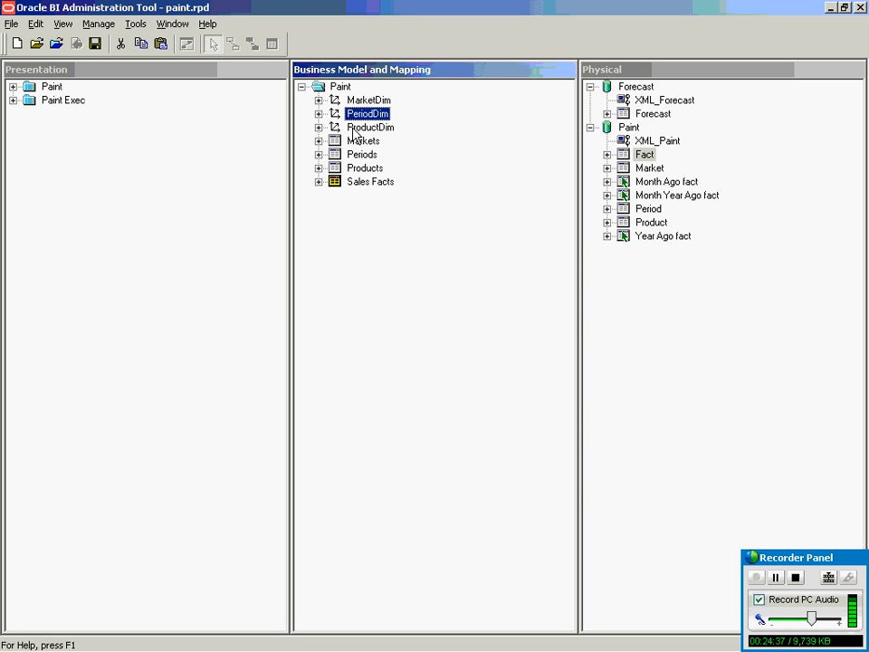
{"action": "left_click", "coordinate": [354, 128]}
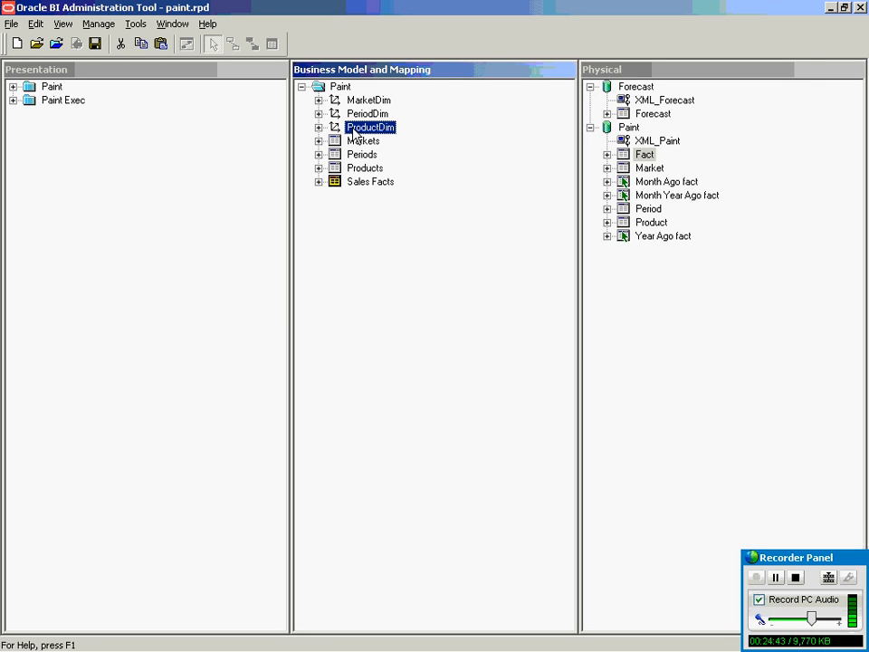
{"action": "left_click", "coordinate": [365, 181]}
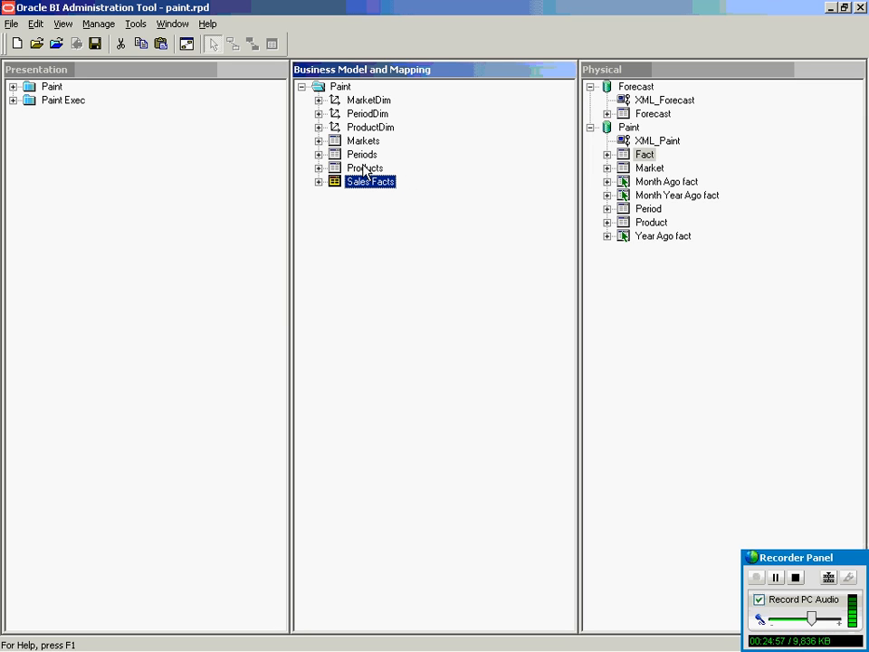
{"action": "left_click", "coordinate": [775, 578]}
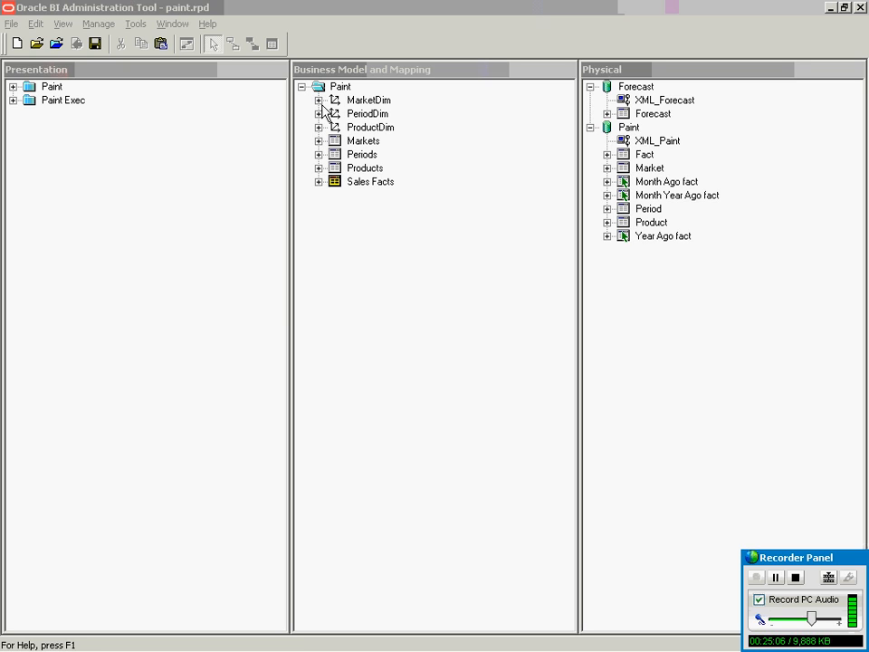
{"action": "left_click", "coordinate": [319, 182]}
{"action": "left_click", "coordinate": [319, 87]}
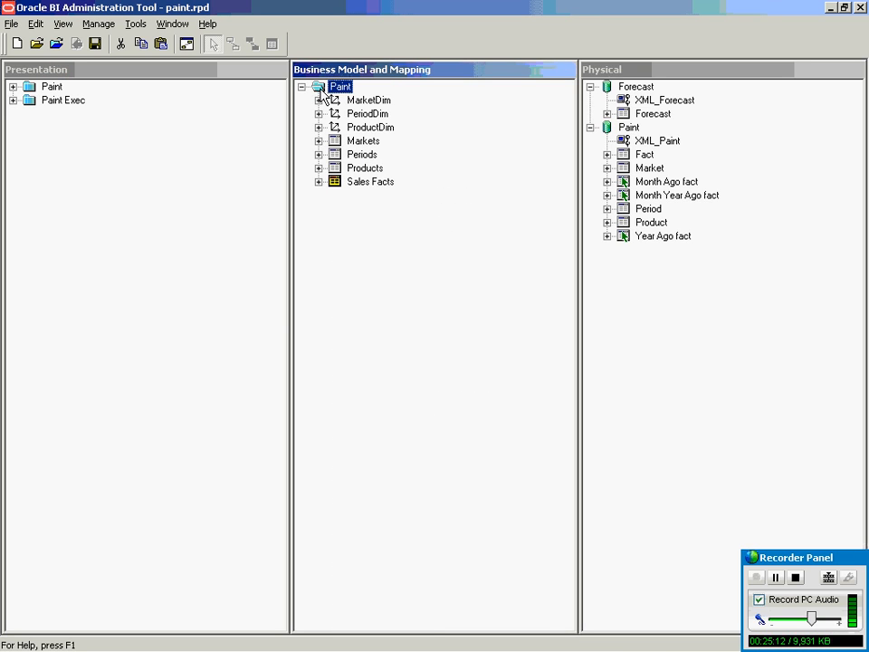
{"action": "left_click", "coordinate": [360, 184]}
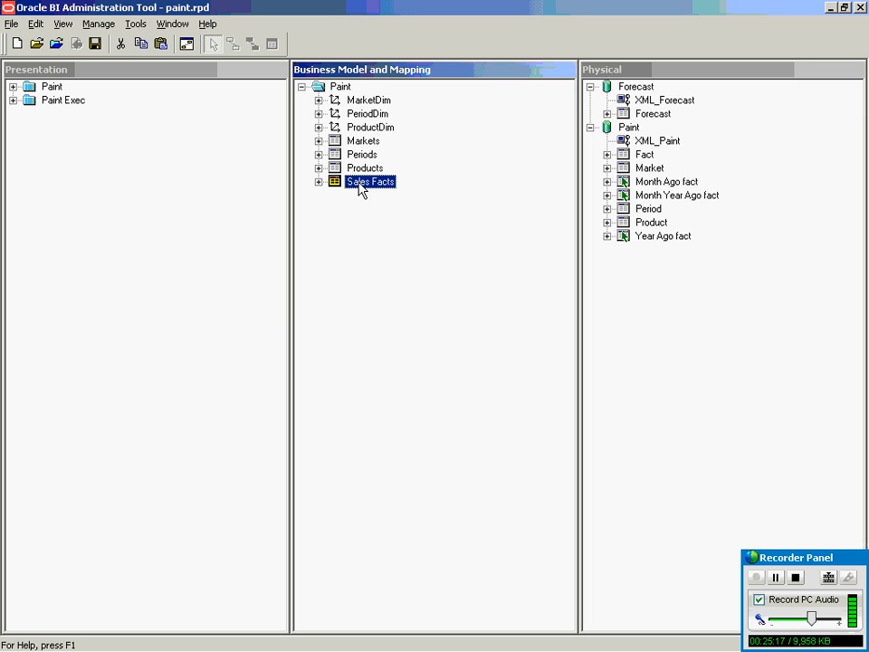
Diagram Sales Facts with its directly joined Markets, Periods and Products tables.
{"action": "right_click", "coordinate": [360, 185]}
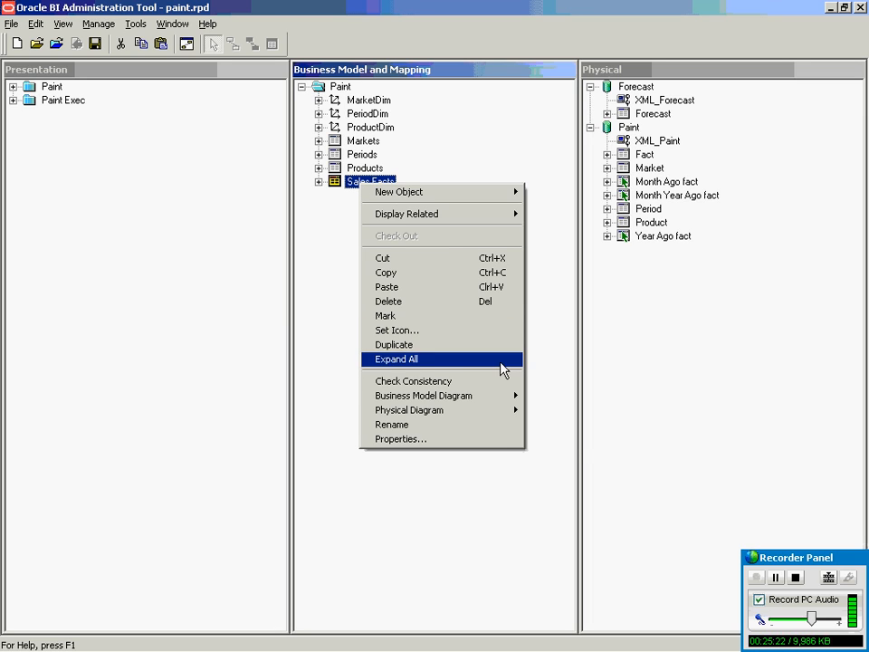
{"action": "mouse_move", "coordinate": [483, 404]}
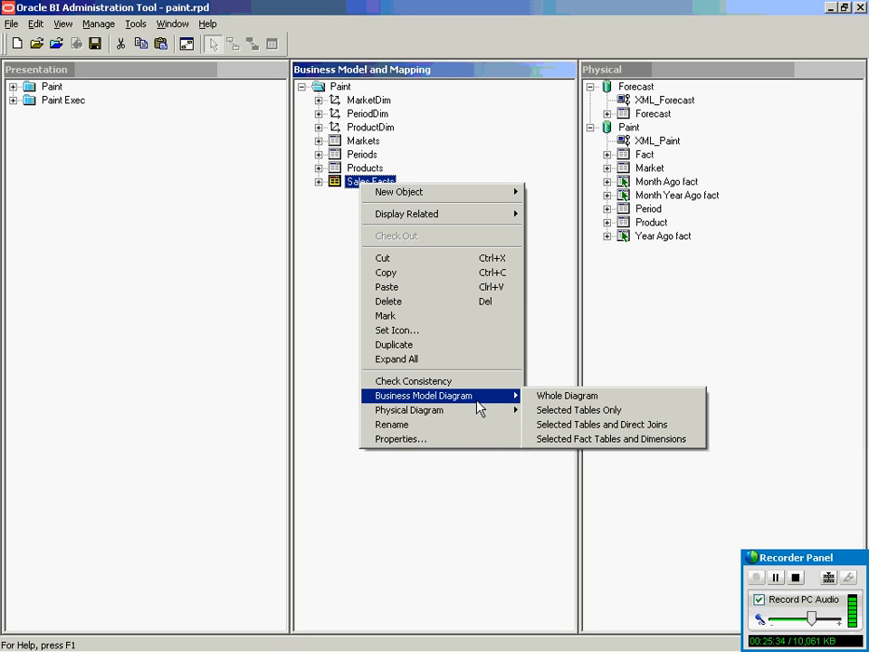
{"action": "left_click", "coordinate": [582, 425]}
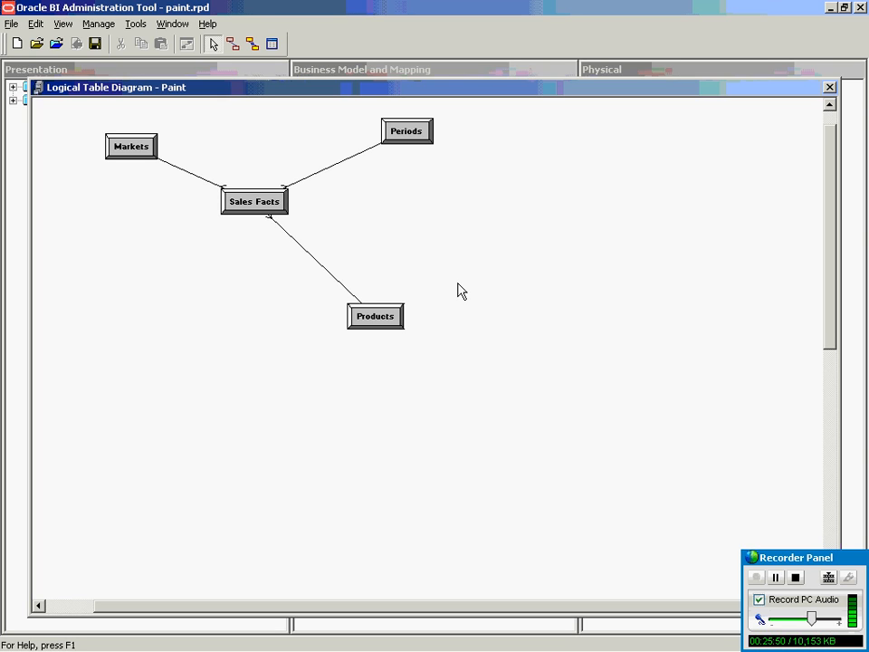
Glance at the Periods join, then open Sales Facts_FKey2 and select its Products.ProdKey expression.
{"action": "left_click", "coordinate": [336, 163]}
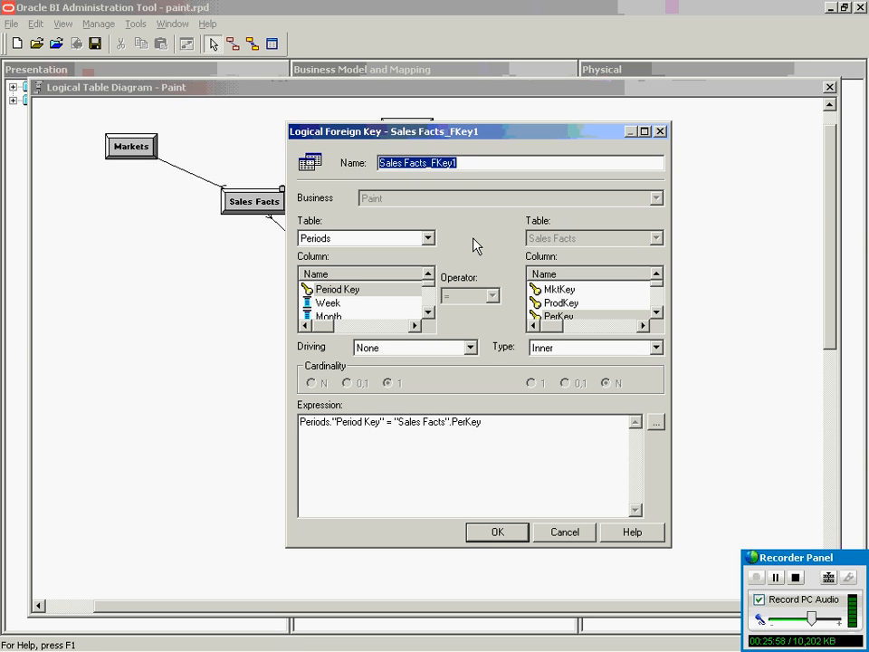
{"action": "left_click", "coordinate": [574, 537]}
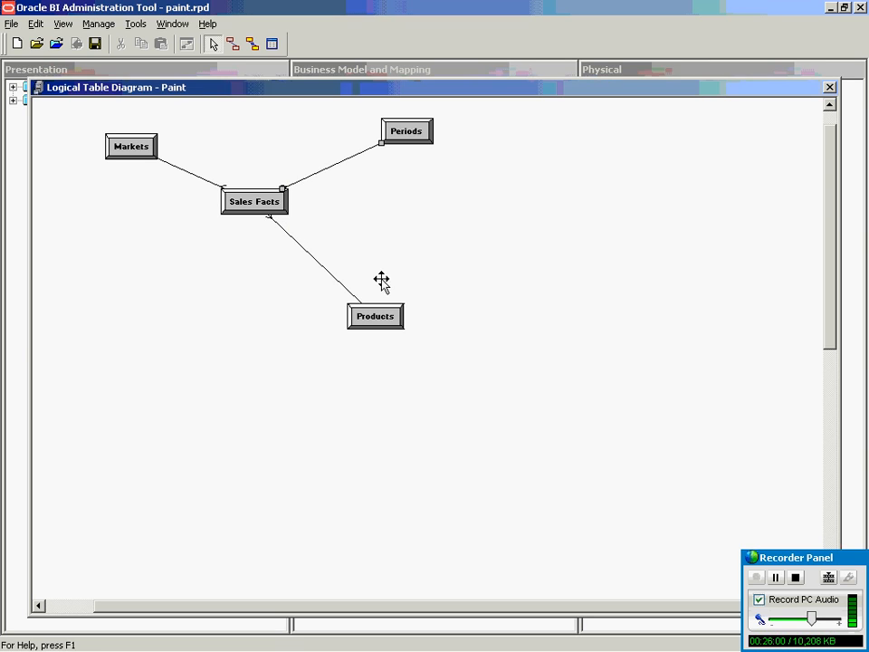
{"action": "double_click", "coordinate": [328, 271]}
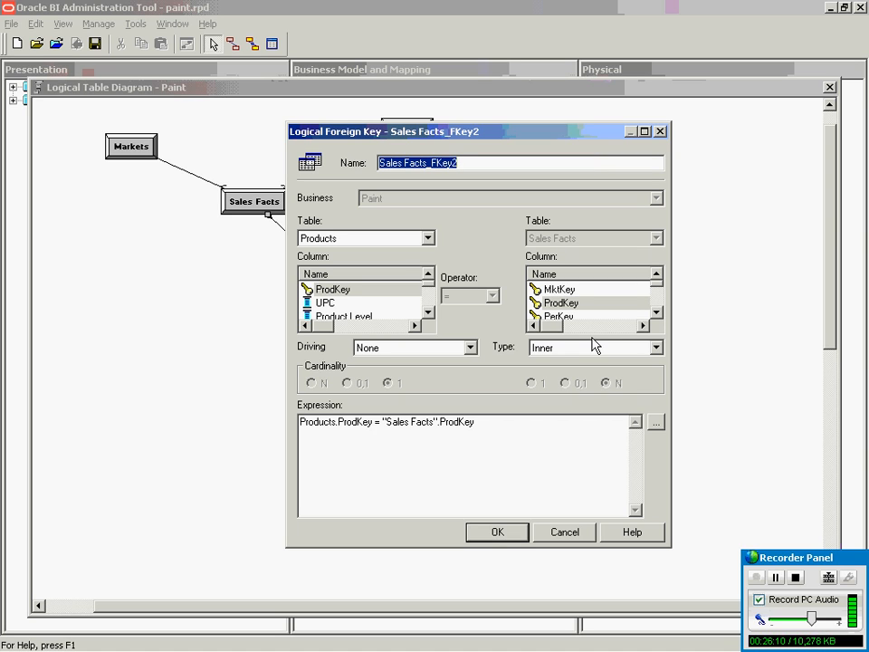
{"action": "left_click_drag", "start_coordinate": [481, 428], "coordinate": [240, 399]}
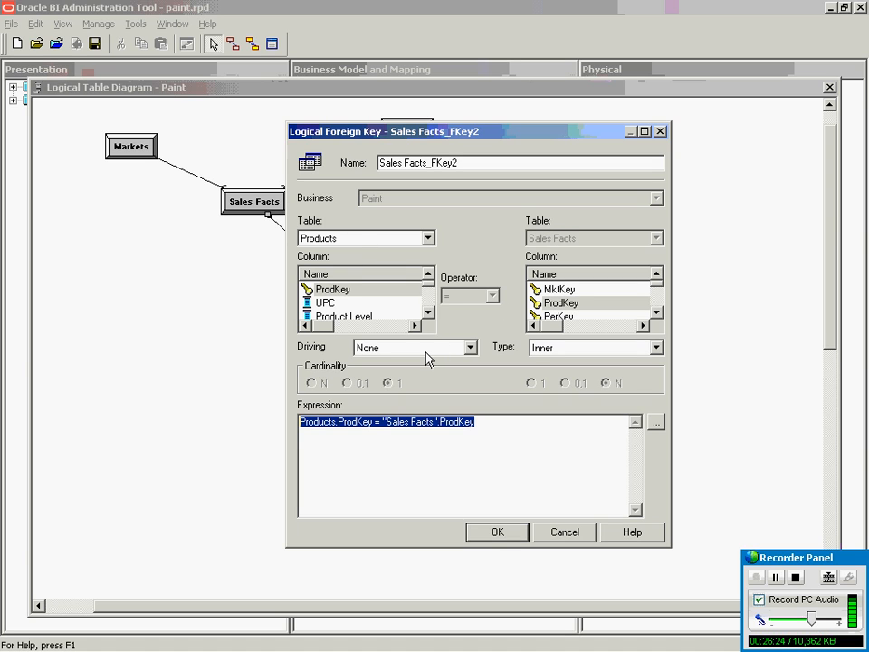
{"action": "left_click", "coordinate": [546, 356]}
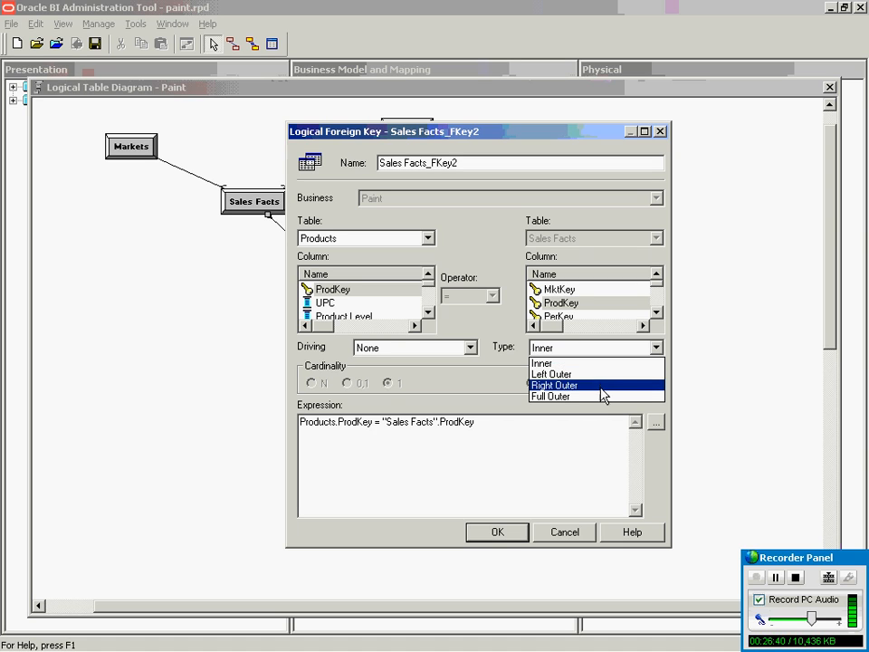
{"action": "key", "text": "Escape"}
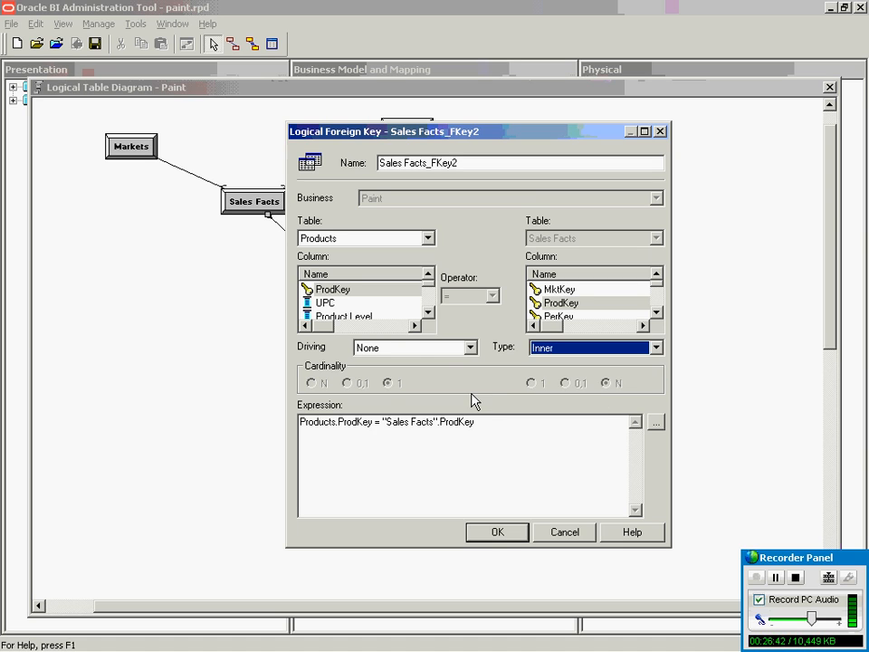
{"action": "left_click", "coordinate": [407, 351]}
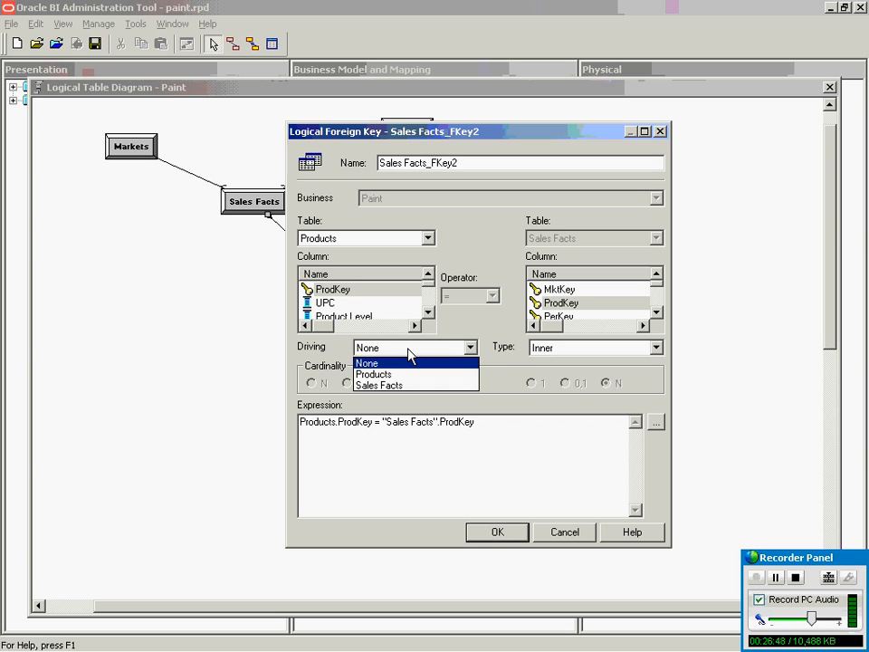
{"action": "left_click", "coordinate": [499, 375]}
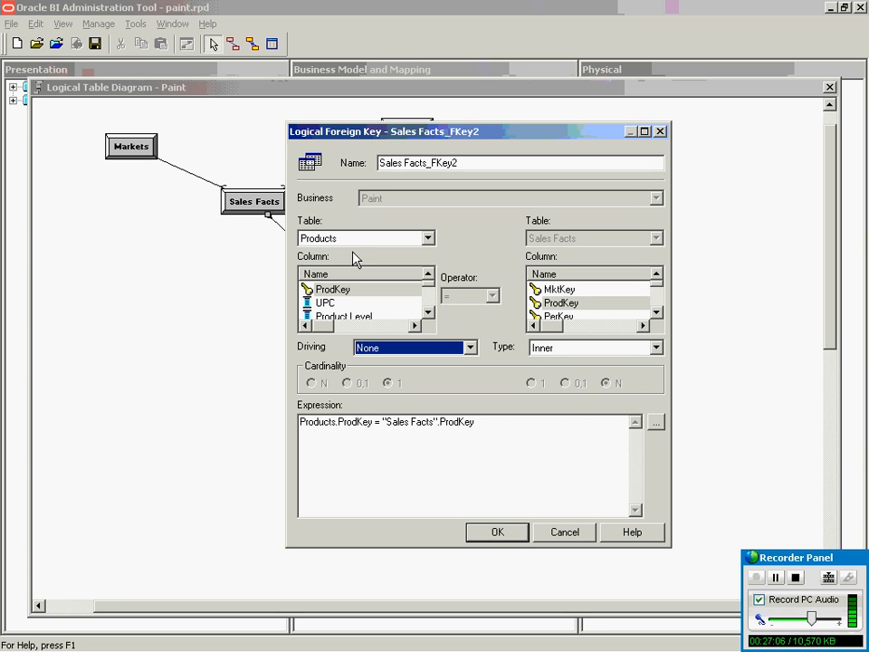
{"action": "left_click", "coordinate": [422, 351]}
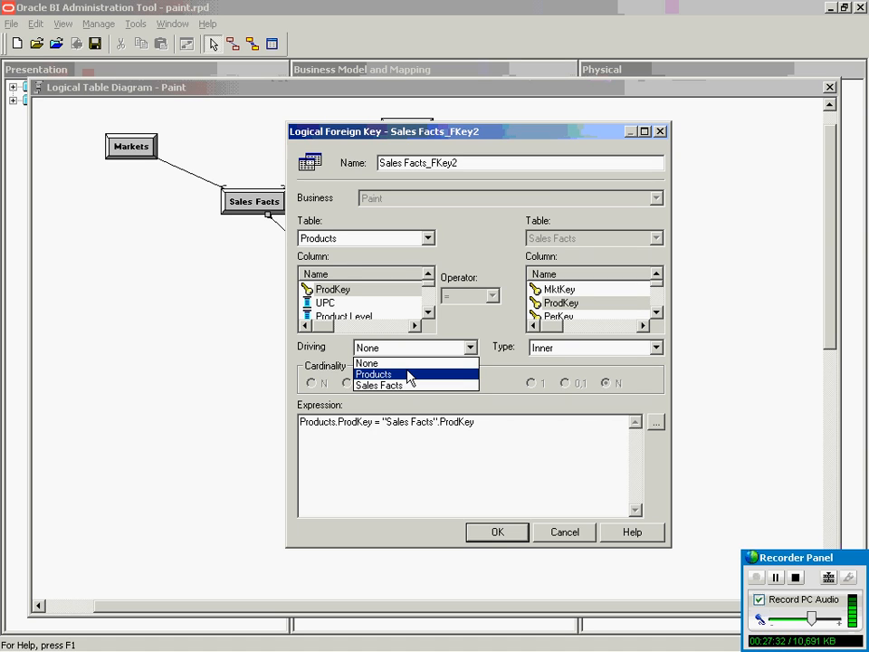
Keep None as the driving table for Sales Facts_FKey2 and highlight its join expression.
{"action": "left_click", "coordinate": [408, 363]}
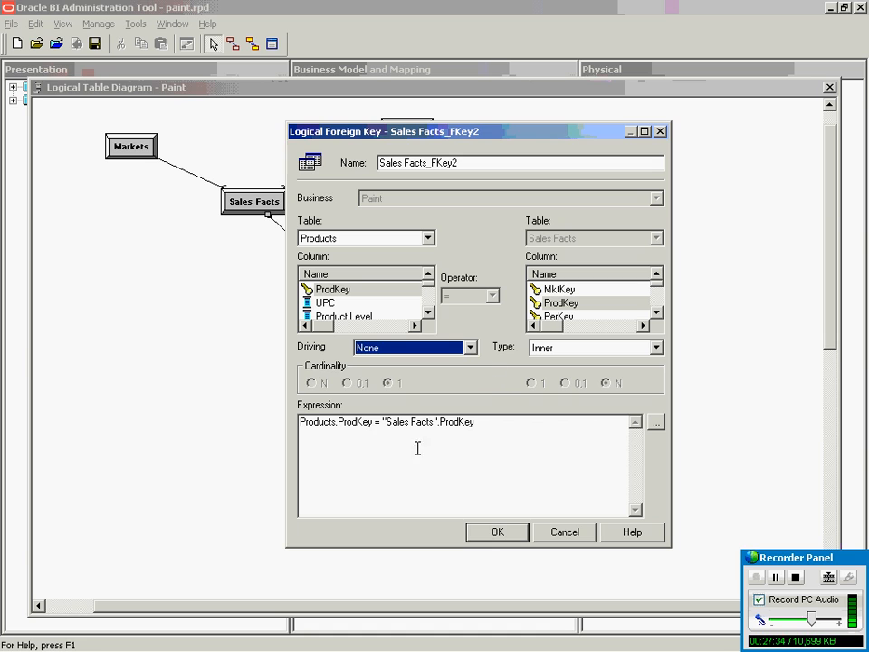
{"action": "left_click_drag", "start_coordinate": [492, 420], "coordinate": [244, 435]}
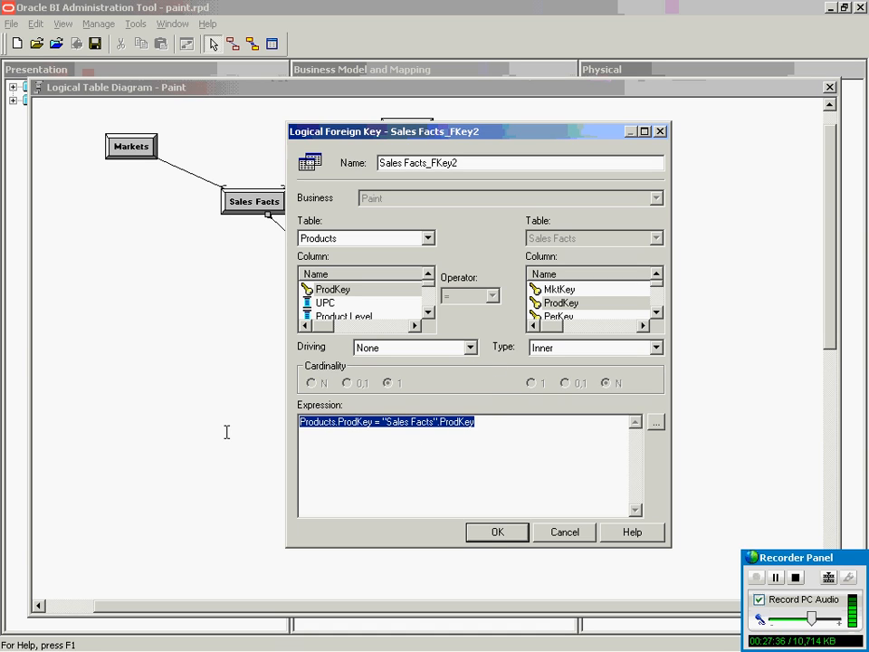
Cancel the Logical Foreign Key dialog and close the Paint logical table diagram.
{"action": "left_click", "coordinate": [569, 533]}
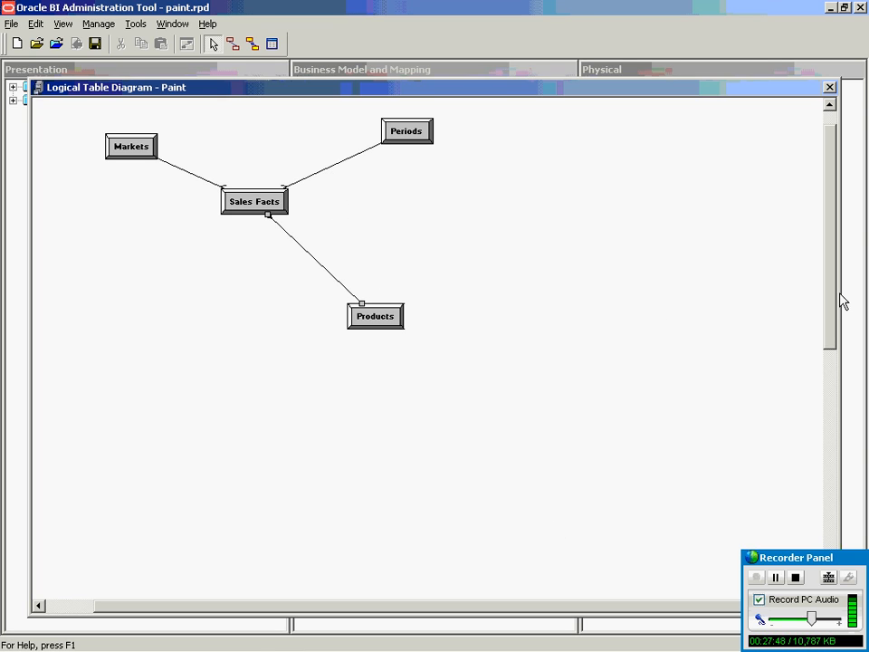
{"action": "left_click_drag", "start_coordinate": [717, 79], "coordinate": [623, 187]}
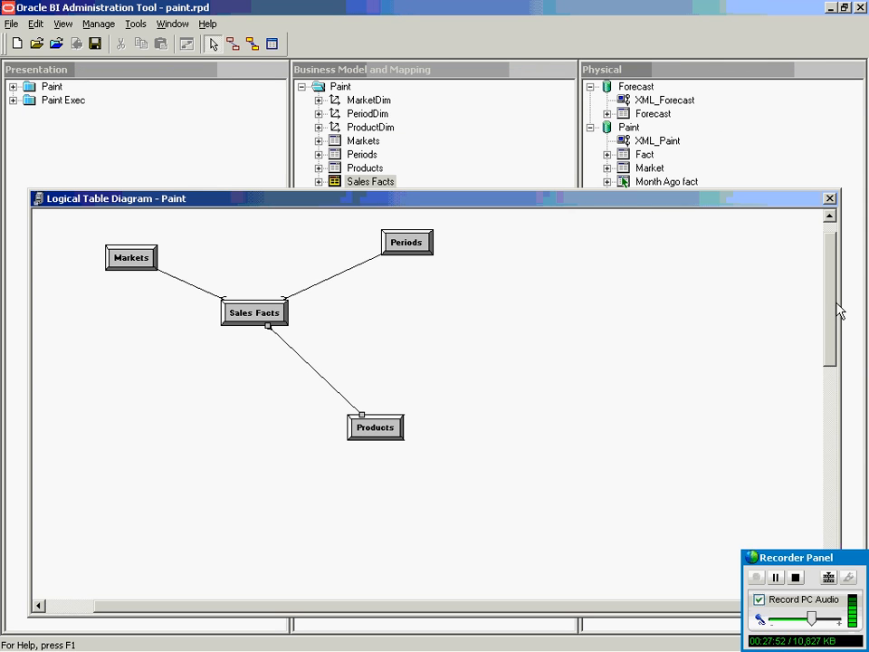
{"action": "left_click", "coordinate": [830, 199]}
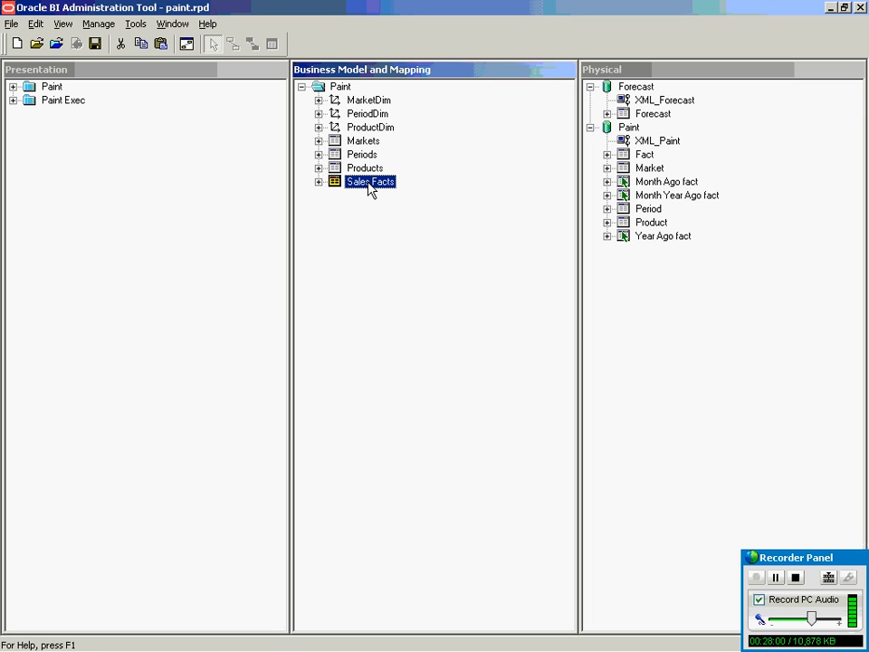
Expand the Markets logical table and its Market, District and Region sources.
{"action": "left_click", "coordinate": [318, 142]}
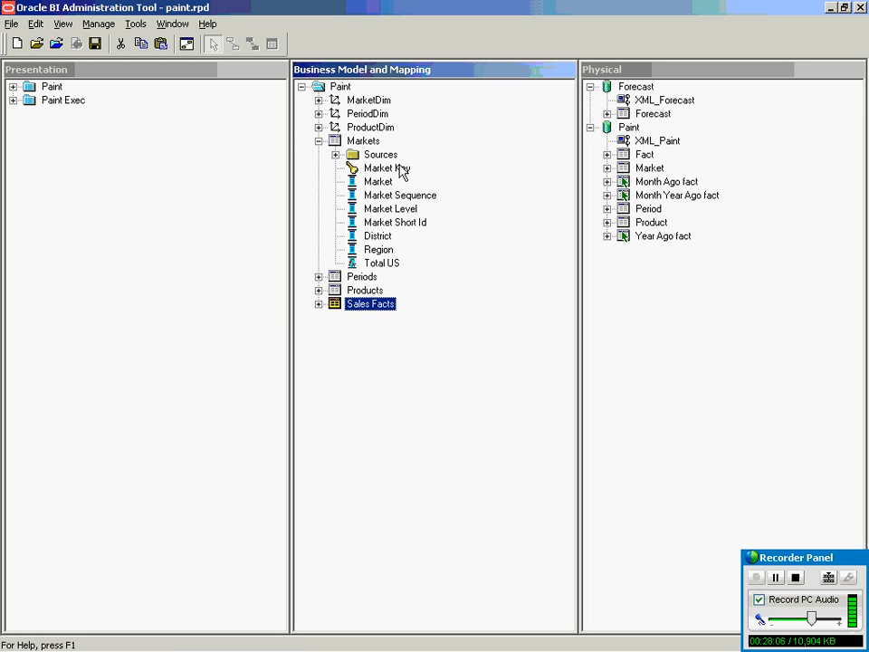
{"action": "left_click", "coordinate": [336, 155]}
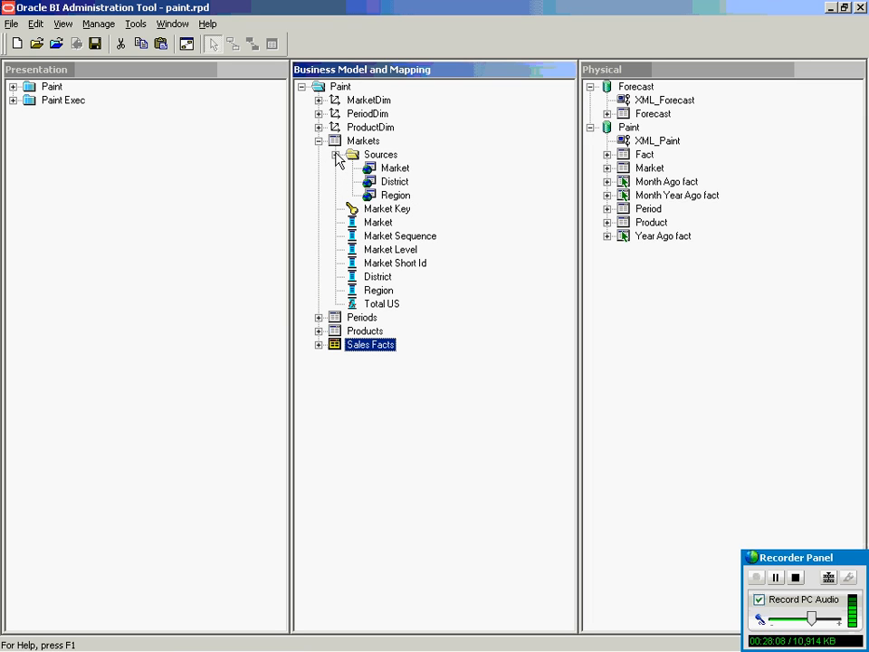
{"action": "left_click", "coordinate": [395, 169]}
{"action": "left_click", "coordinate": [397, 182]}
{"action": "left_click", "coordinate": [398, 196]}
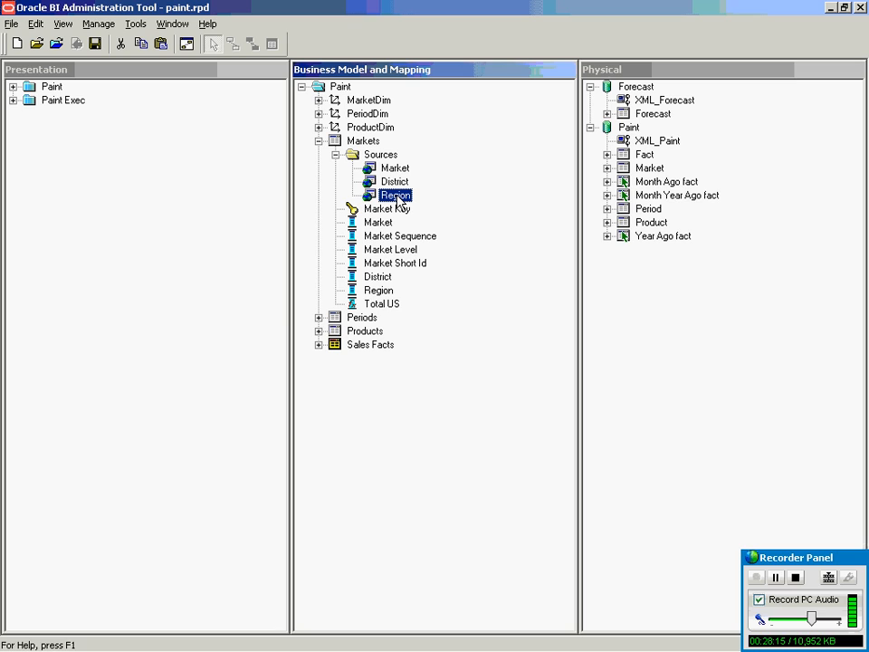
{"action": "left_click", "coordinate": [359, 143]}
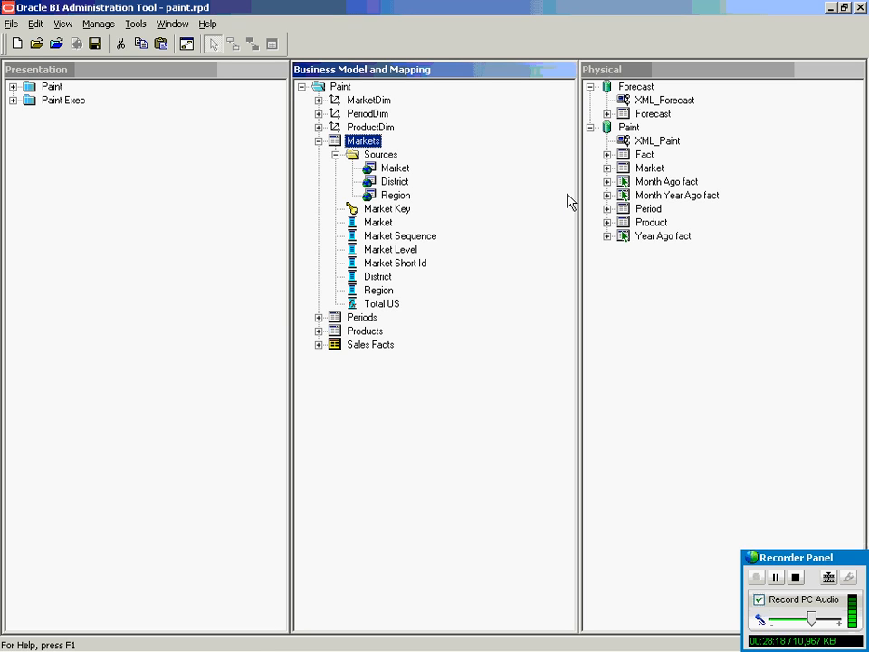
Expand the physical Market table's columns and compare them with the District and Region sources.
{"action": "left_click", "coordinate": [650, 170]}
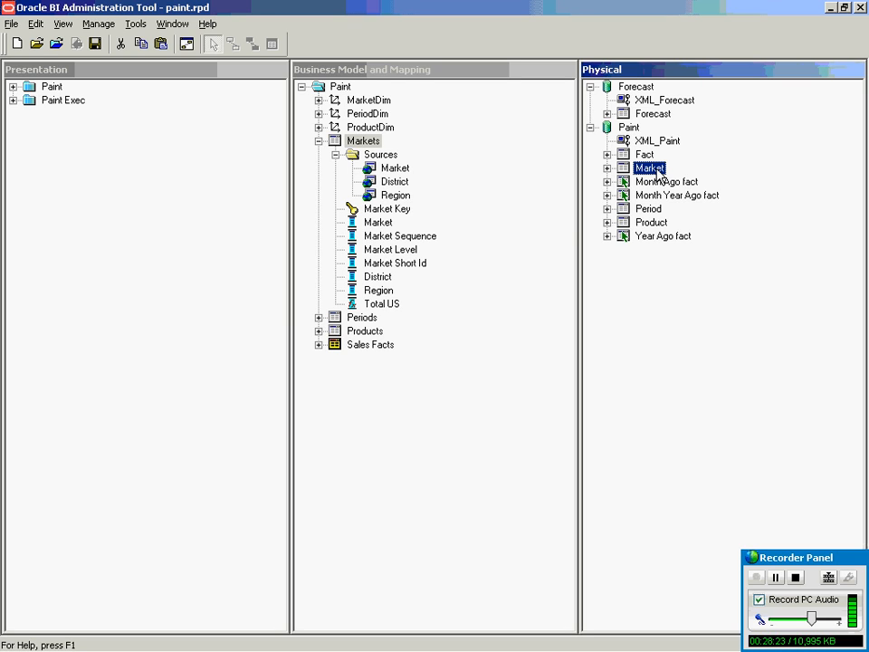
{"action": "left_click", "coordinate": [606, 168]}
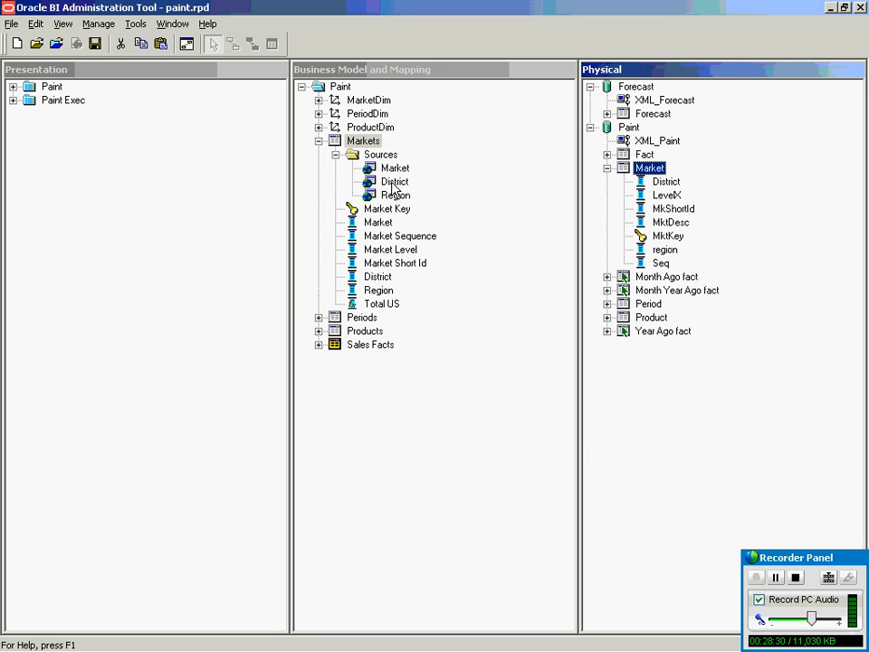
{"action": "left_click", "coordinate": [394, 182]}
{"action": "left_click", "coordinate": [394, 195]}
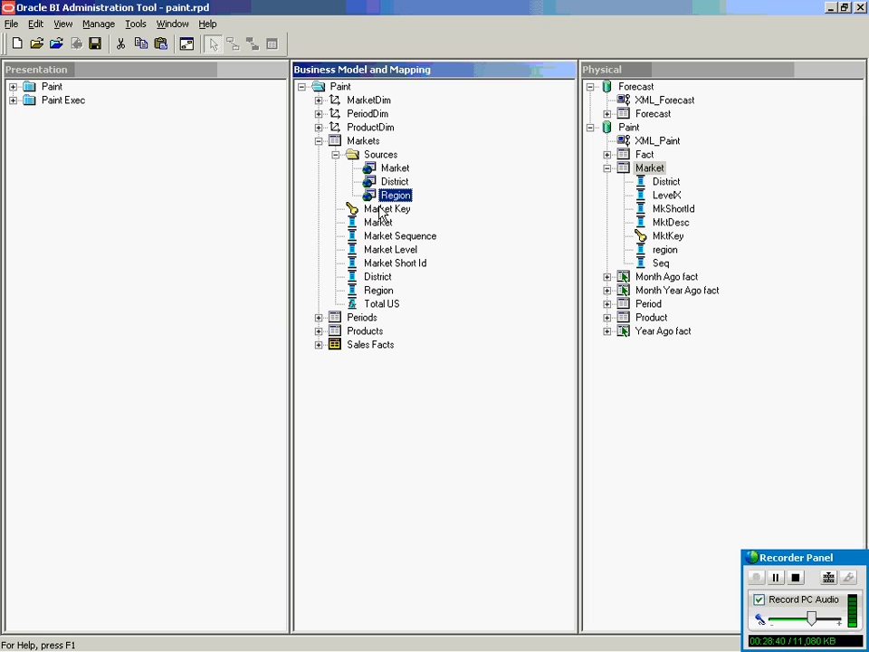
{"action": "left_click", "coordinate": [362, 142]}
{"action": "double_click", "coordinate": [362, 143]}
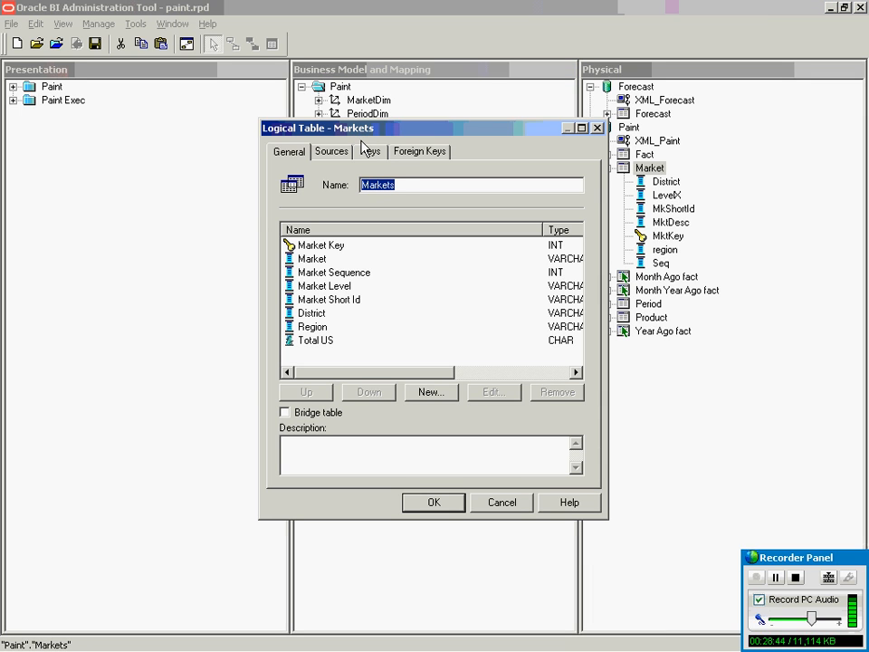
{"action": "left_click", "coordinate": [333, 154]}
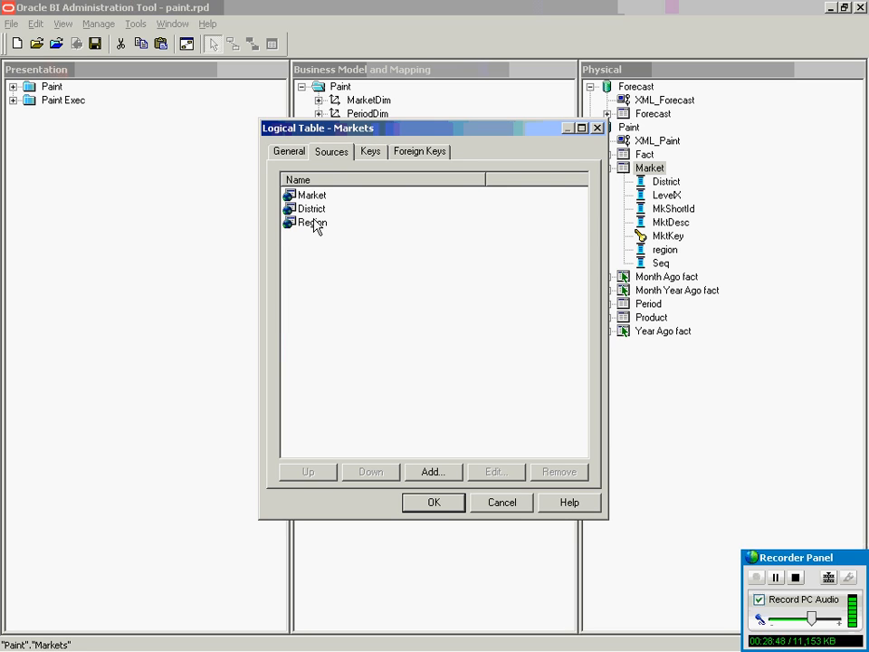
{"action": "left_click", "coordinate": [378, 156]}
{"action": "double_click", "coordinate": [338, 229]}
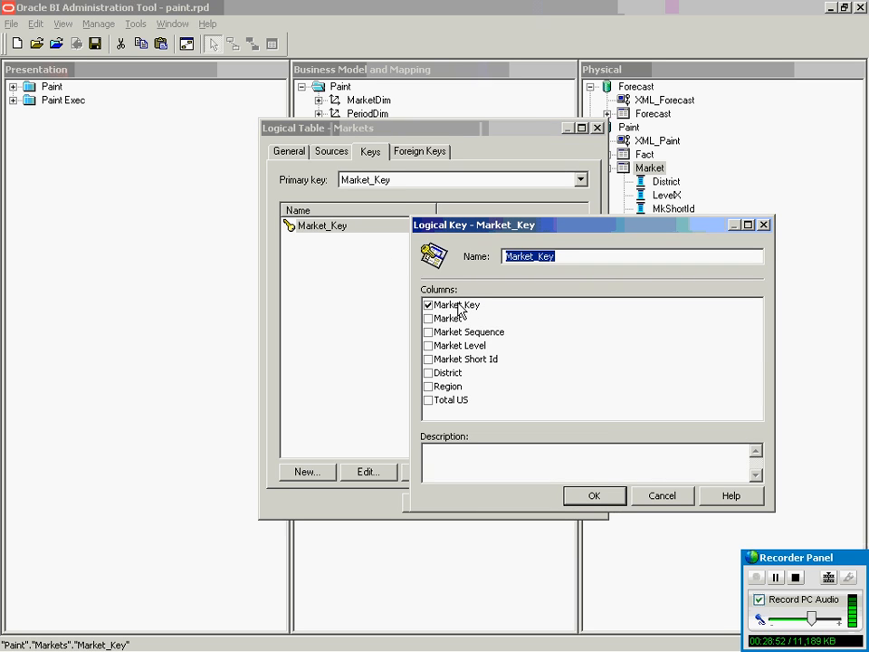
{"action": "left_click", "coordinate": [670, 498]}
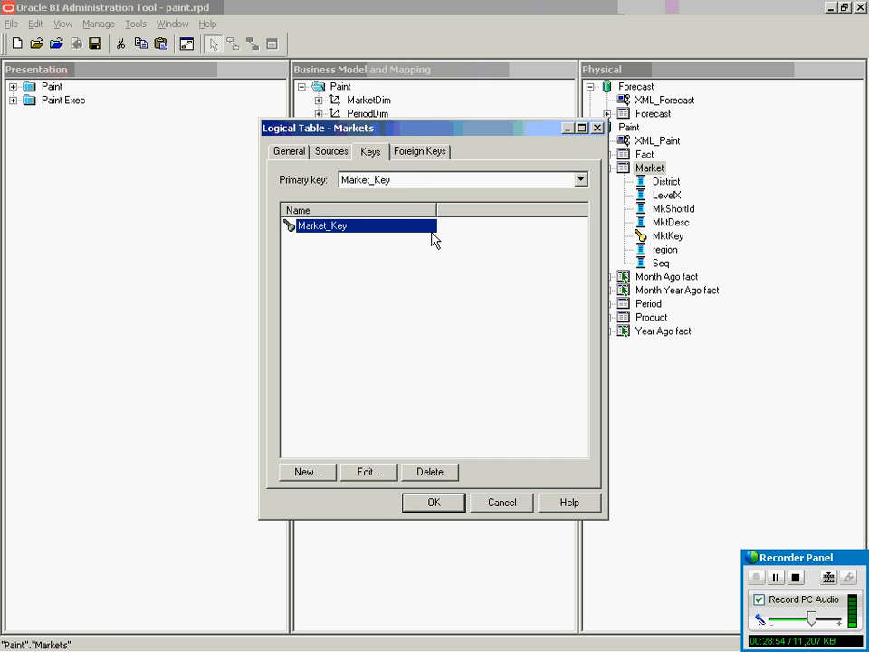
{"action": "left_click", "coordinate": [413, 151]}
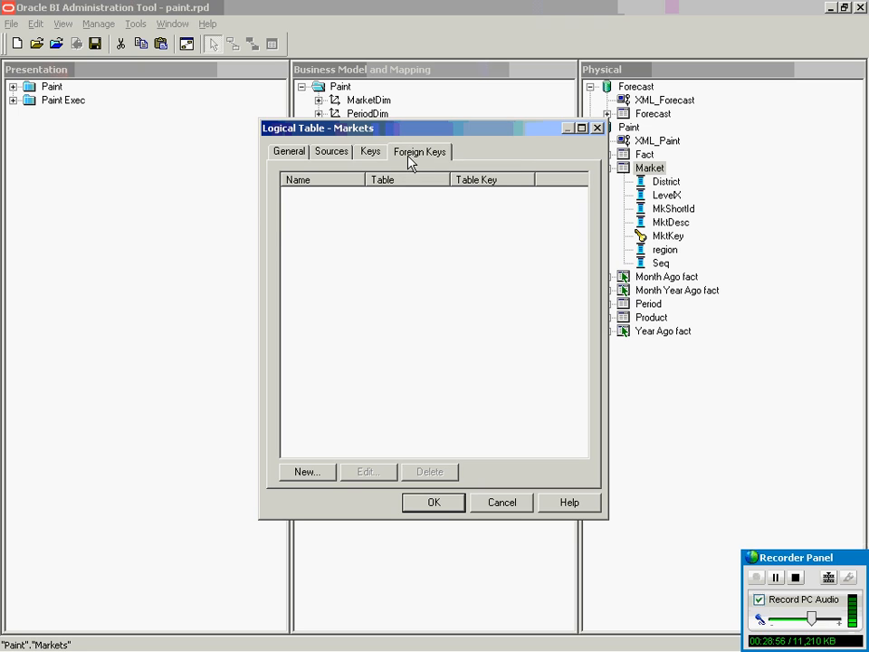
{"action": "left_click", "coordinate": [504, 503]}
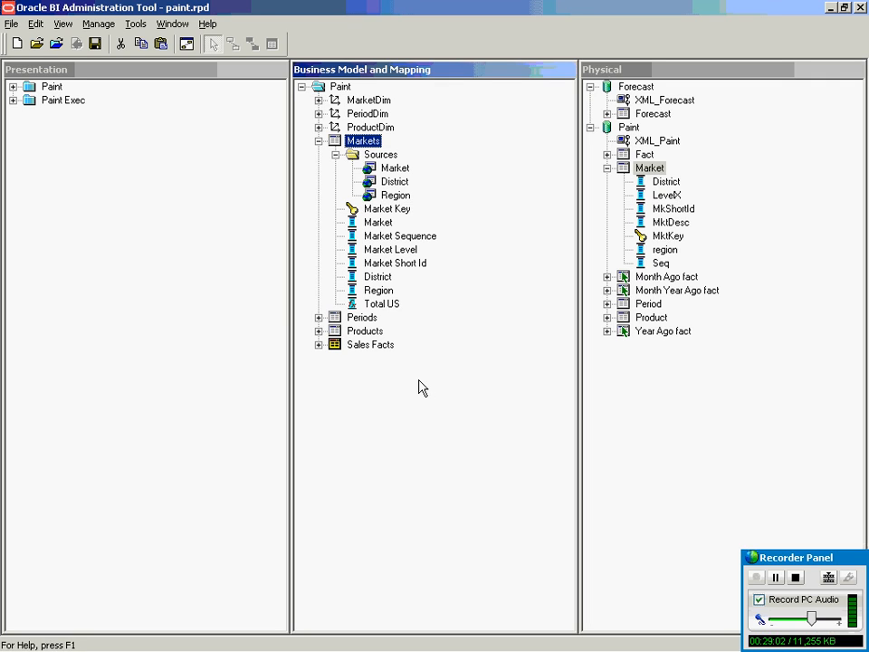
{"action": "left_click", "coordinate": [353, 214]}
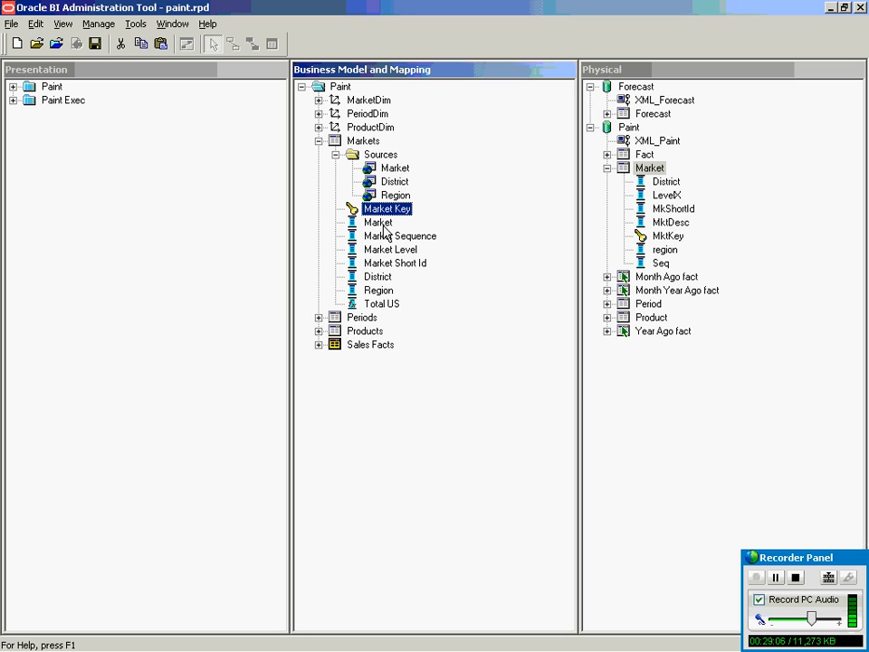
{"action": "left_click", "coordinate": [383, 225]}
{"action": "left_click", "coordinate": [378, 237]}
{"action": "left_click", "coordinate": [378, 263]}
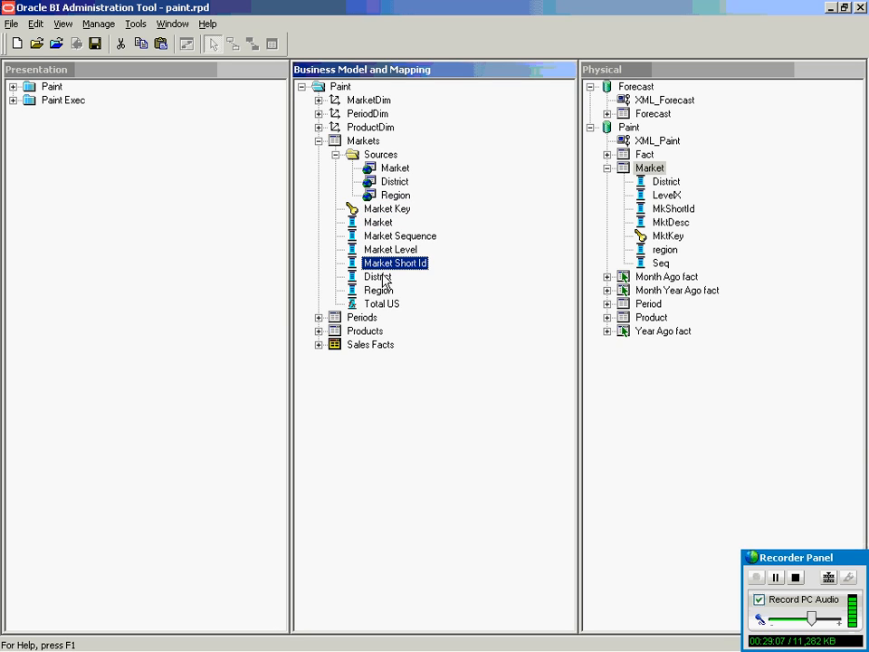
{"action": "left_click", "coordinate": [370, 305]}
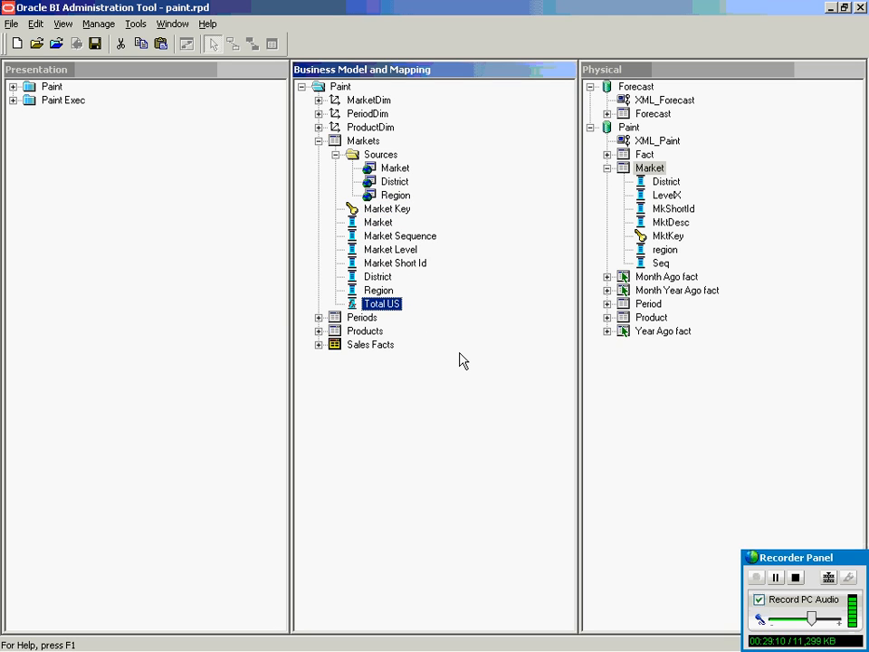
{"action": "double_click", "coordinate": [382, 305]}
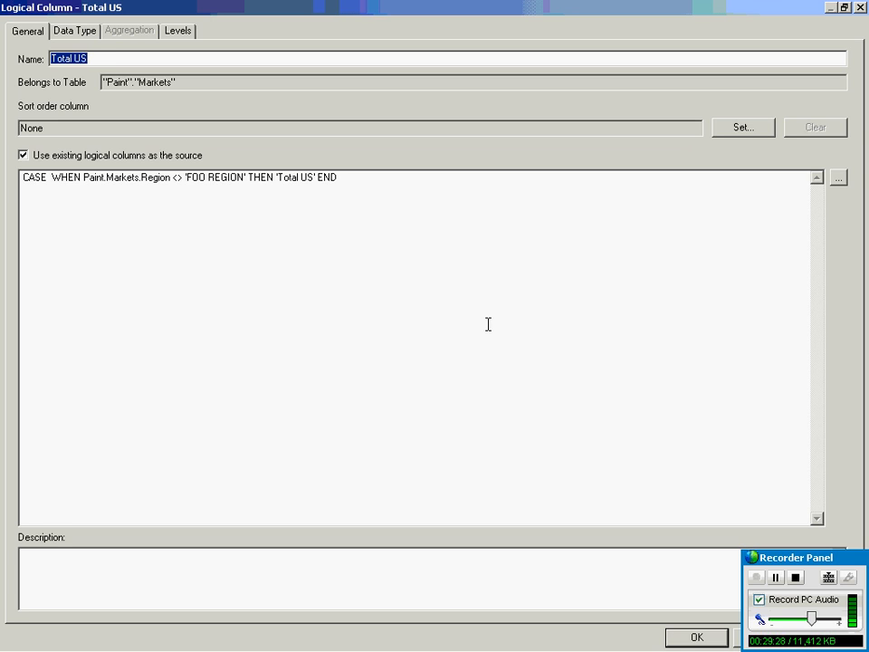
{"action": "left_click", "coordinate": [362, 178]}
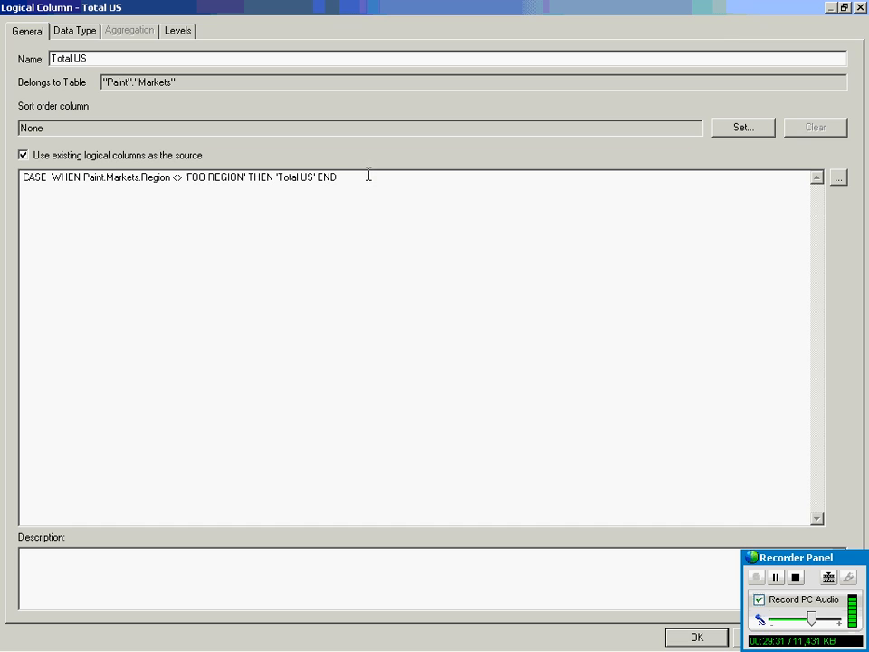
{"action": "left_click", "coordinate": [859, 7]}
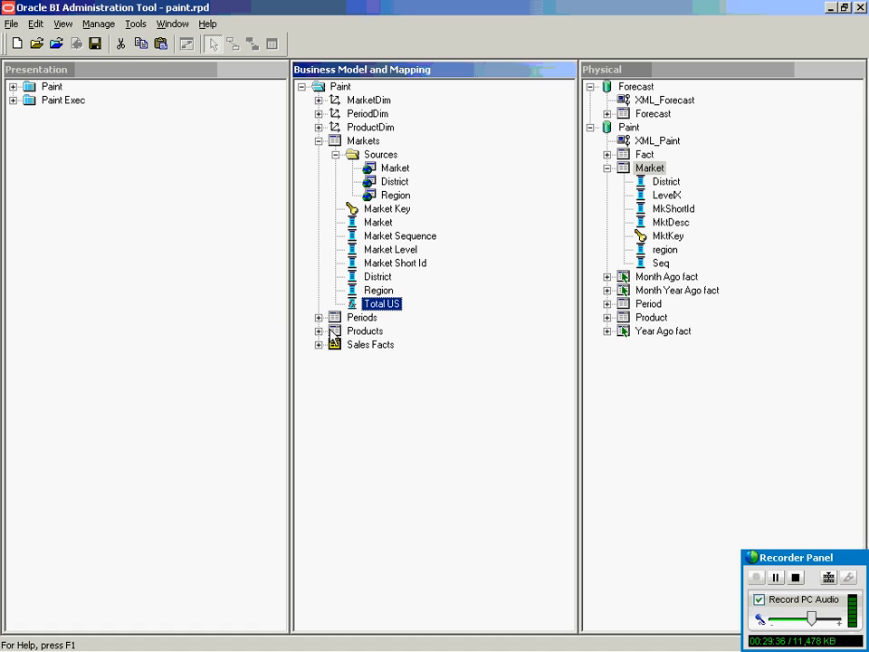
{"action": "left_click", "coordinate": [363, 143]}
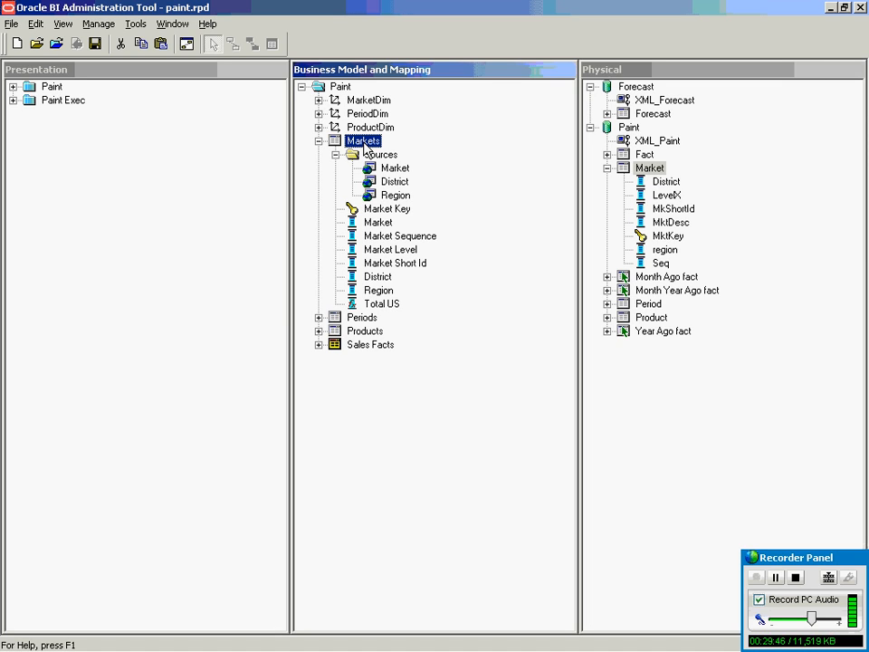
Expand MarketDim through All Markets, Total US, Region, District, Market and Market Key levels.
{"action": "left_click", "coordinate": [317, 100]}
{"action": "left_click", "coordinate": [335, 114]}
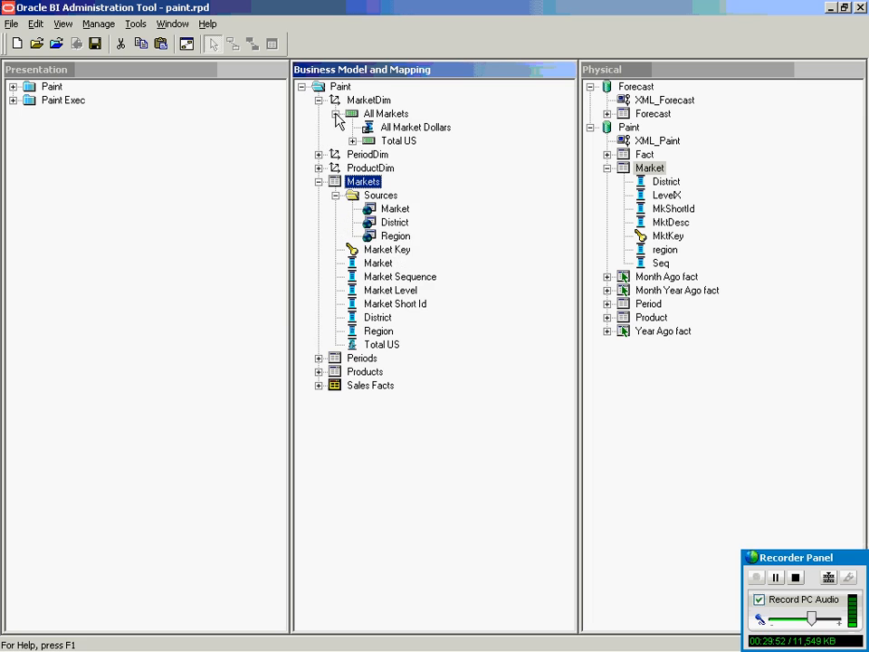
{"action": "left_click", "coordinate": [352, 140]}
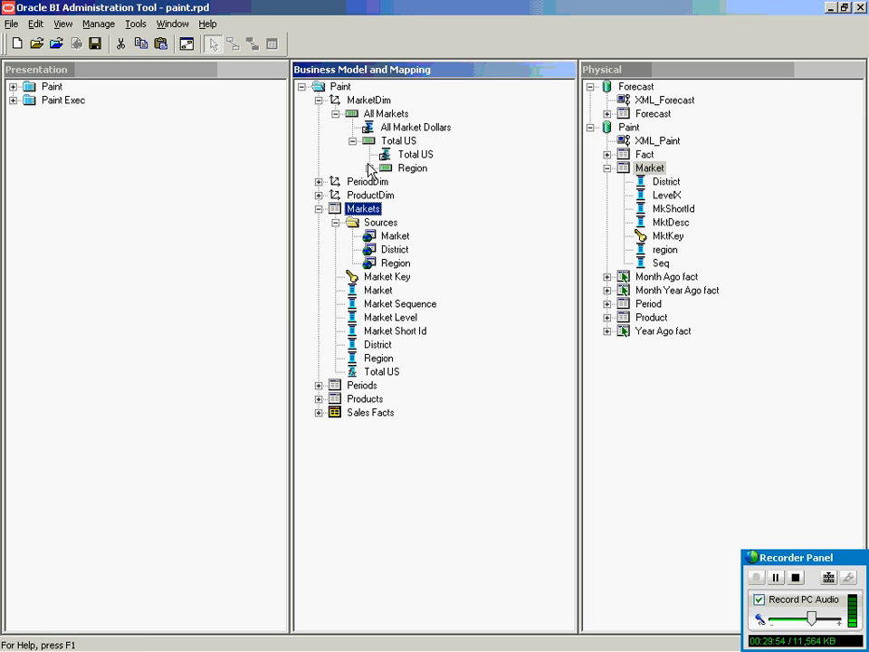
{"action": "left_click", "coordinate": [369, 167]}
{"action": "left_click", "coordinate": [387, 208]}
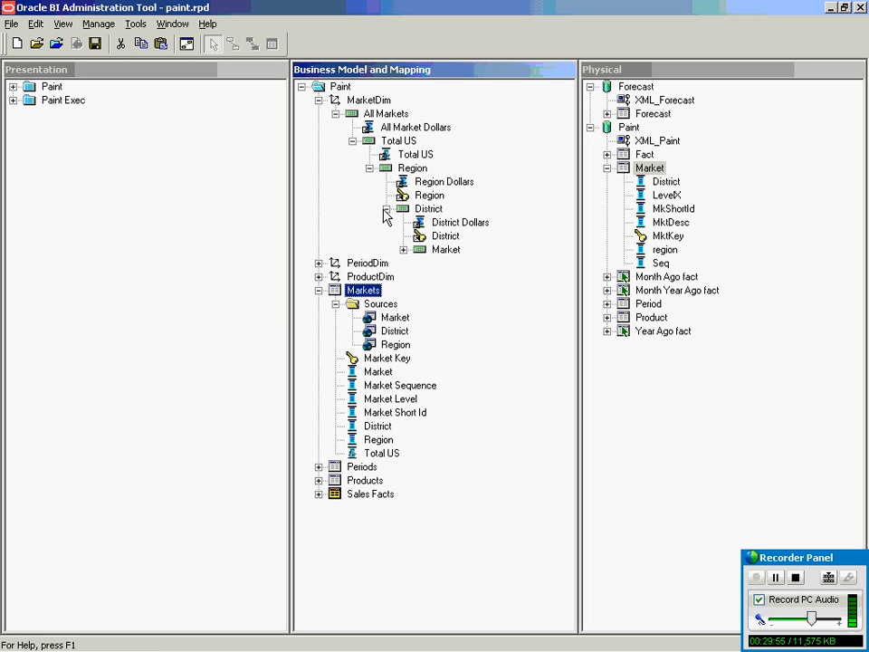
{"action": "left_click", "coordinate": [402, 249]}
{"action": "left_click", "coordinate": [420, 289]}
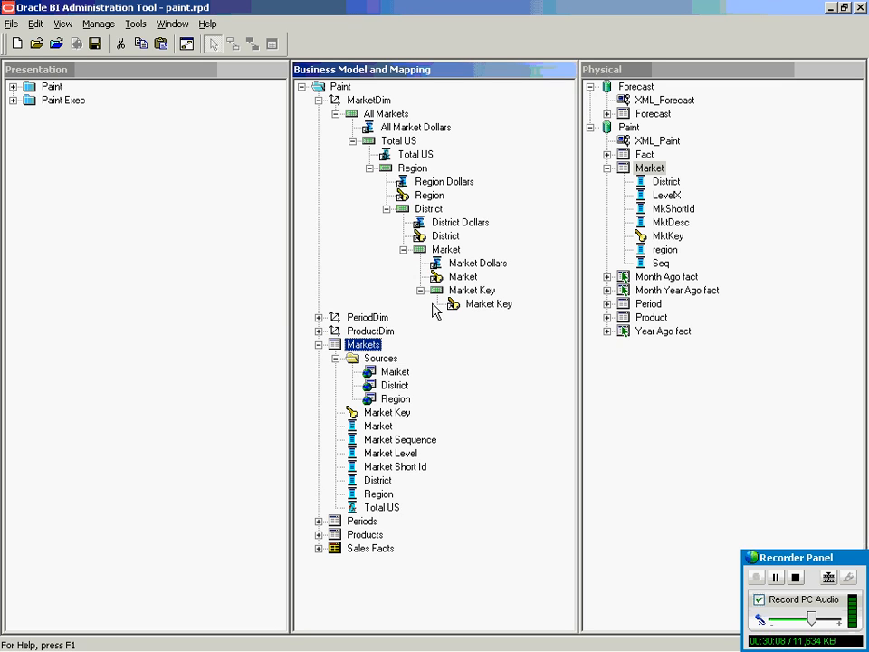
Step through each level and its Total US, Region Dollars and Market Key columns, then collapse MarketDim.
{"action": "left_click", "coordinate": [398, 142]}
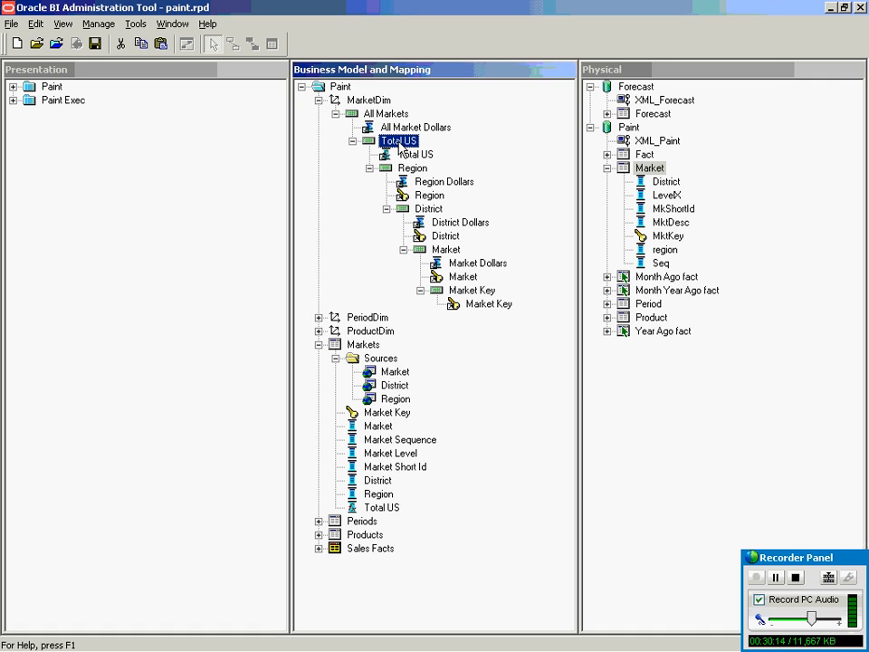
{"action": "left_click", "coordinate": [416, 169]}
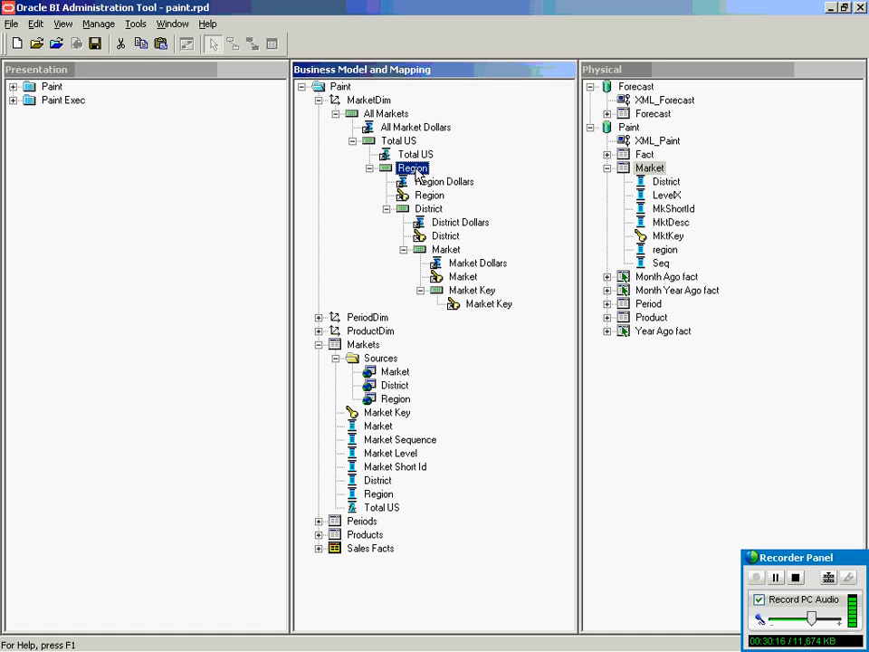
{"action": "left_click", "coordinate": [431, 211]}
{"action": "left_click", "coordinate": [449, 251]}
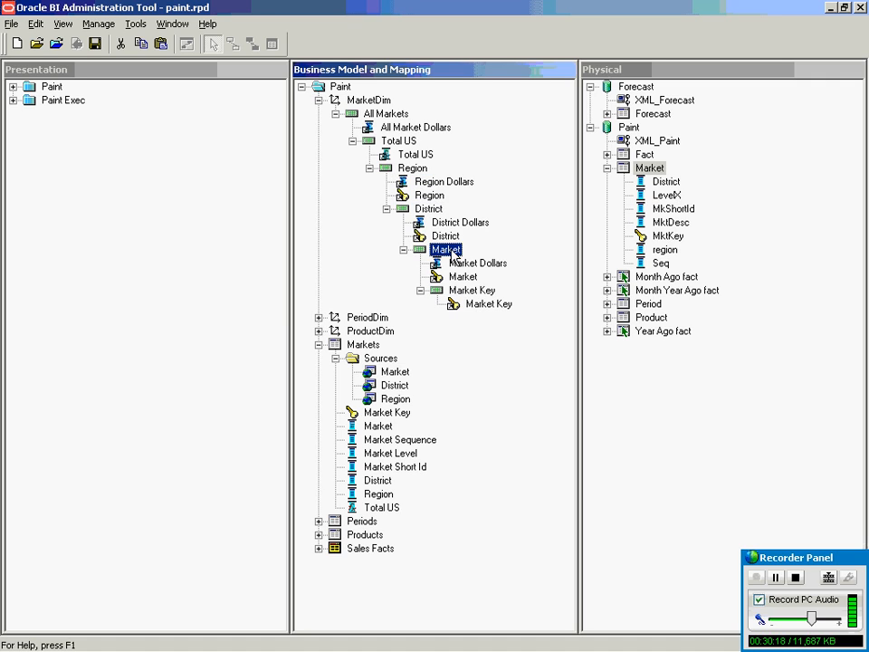
{"action": "left_click", "coordinate": [471, 294]}
{"action": "left_click", "coordinate": [422, 155]}
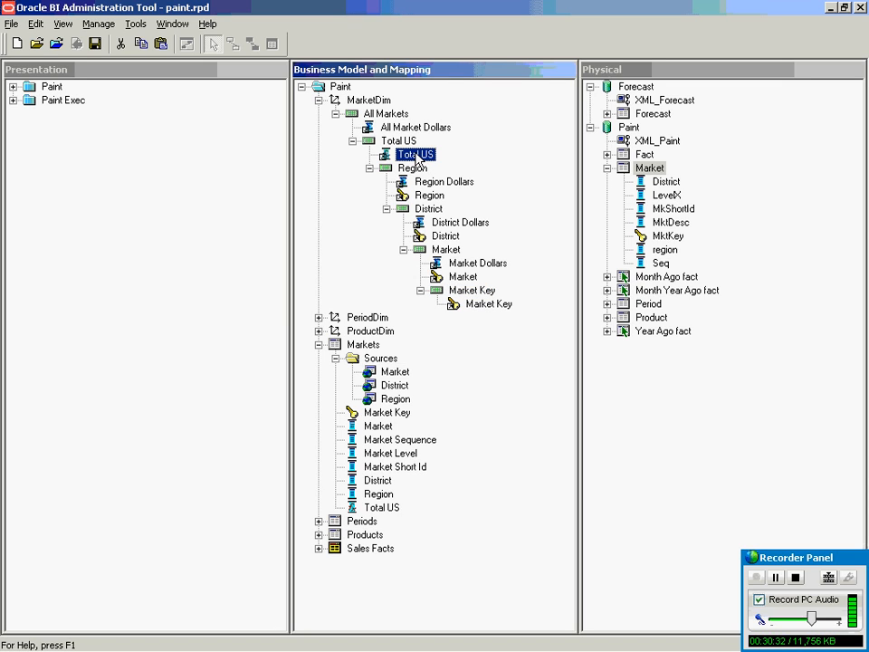
{"action": "left_click", "coordinate": [441, 184]}
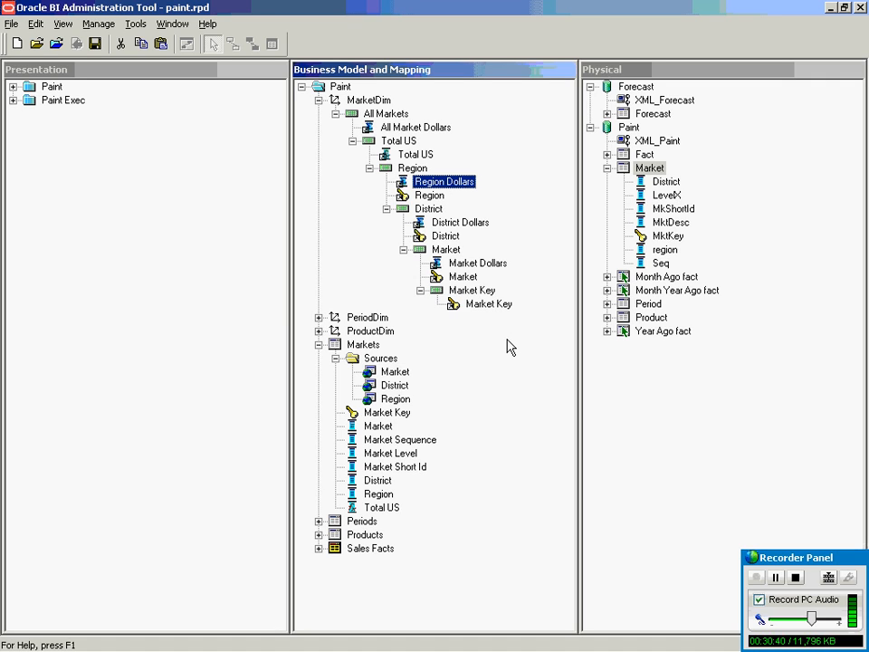
{"action": "left_click", "coordinate": [472, 307]}
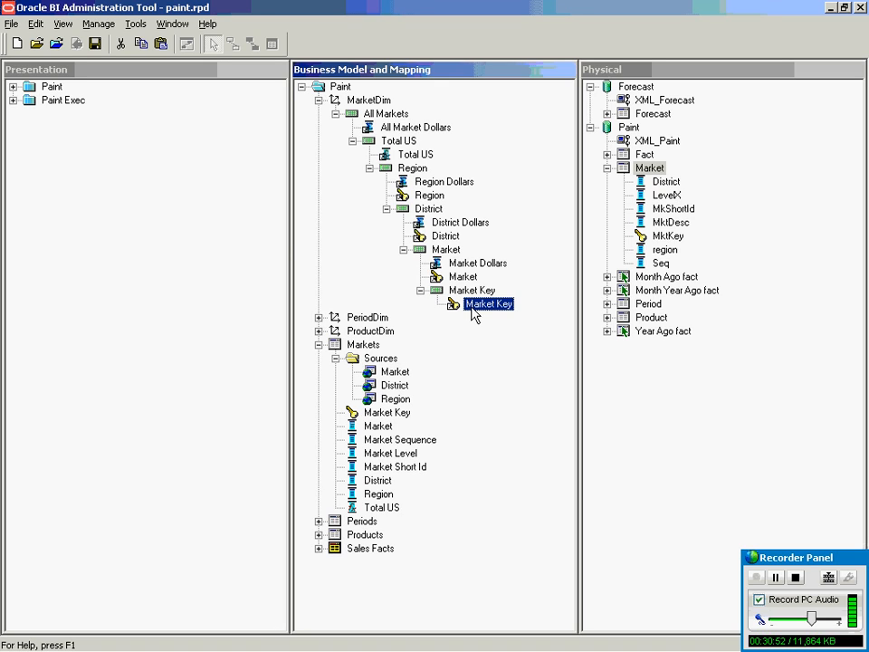
{"action": "left_click", "coordinate": [319, 101]}
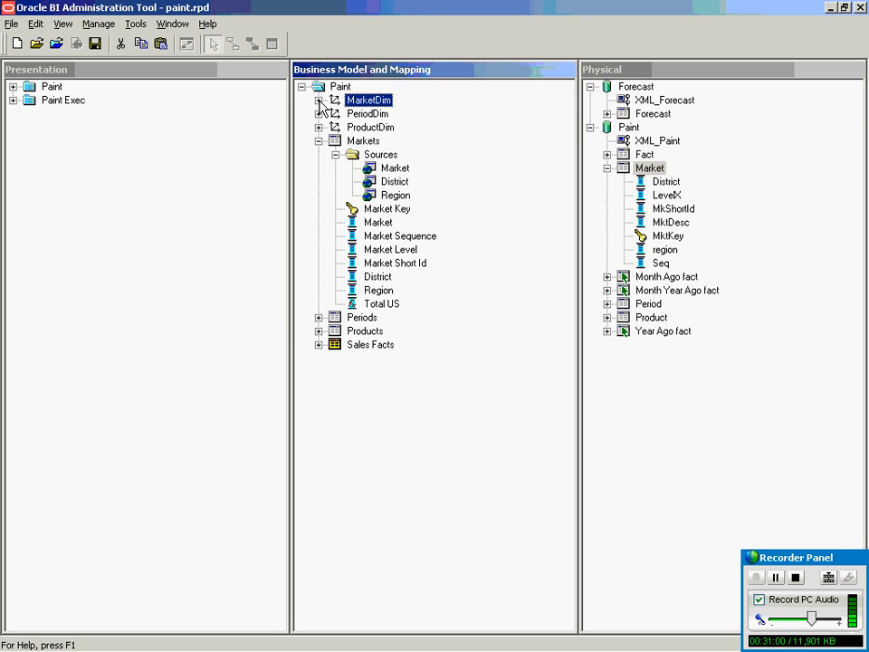
Collapse Markets, expand Sales Facts, and select its MktKey, ProdKey and PerKey key columns.
{"action": "left_click", "coordinate": [365, 143]}
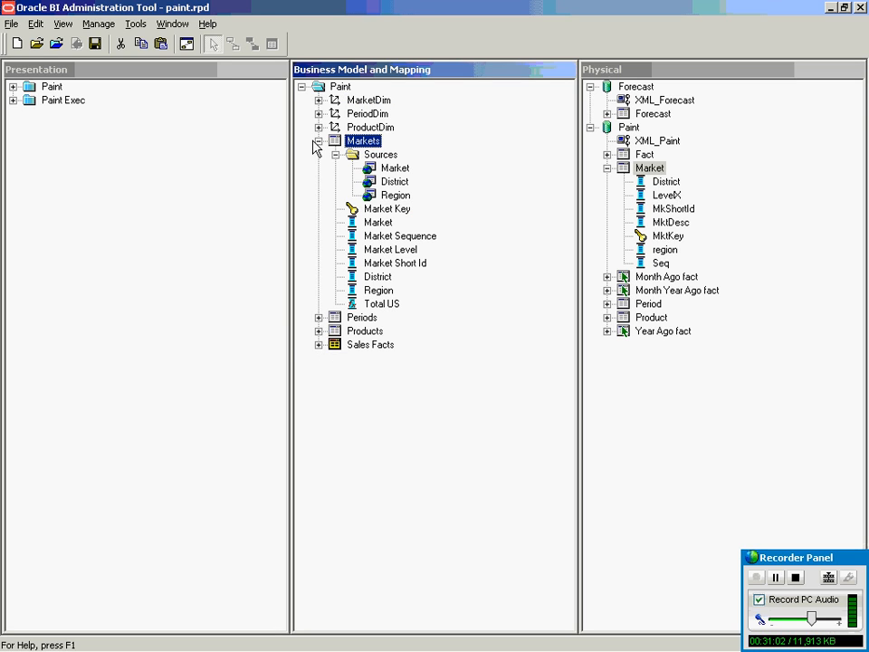
{"action": "left_click", "coordinate": [319, 141]}
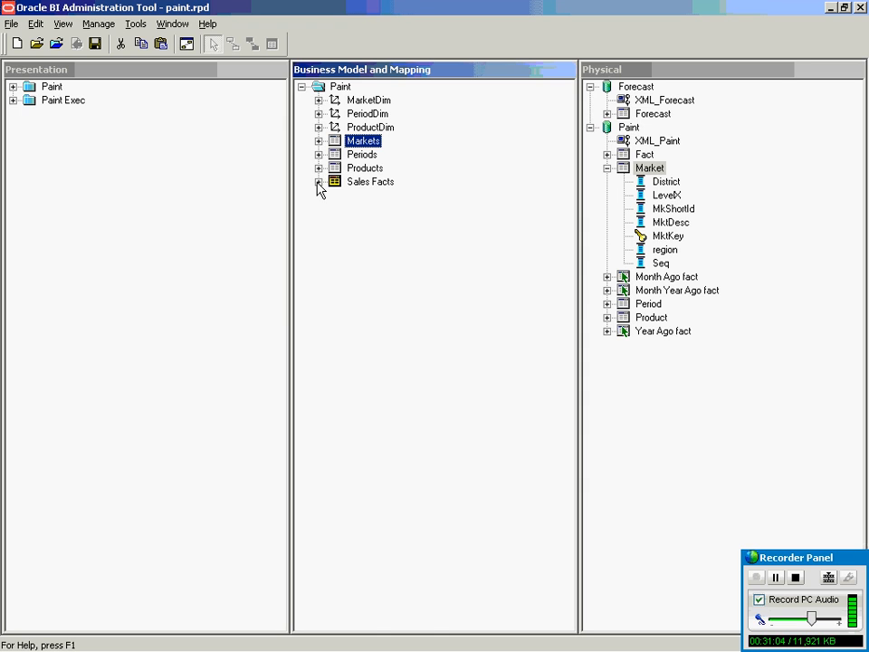
{"action": "left_click", "coordinate": [318, 182]}
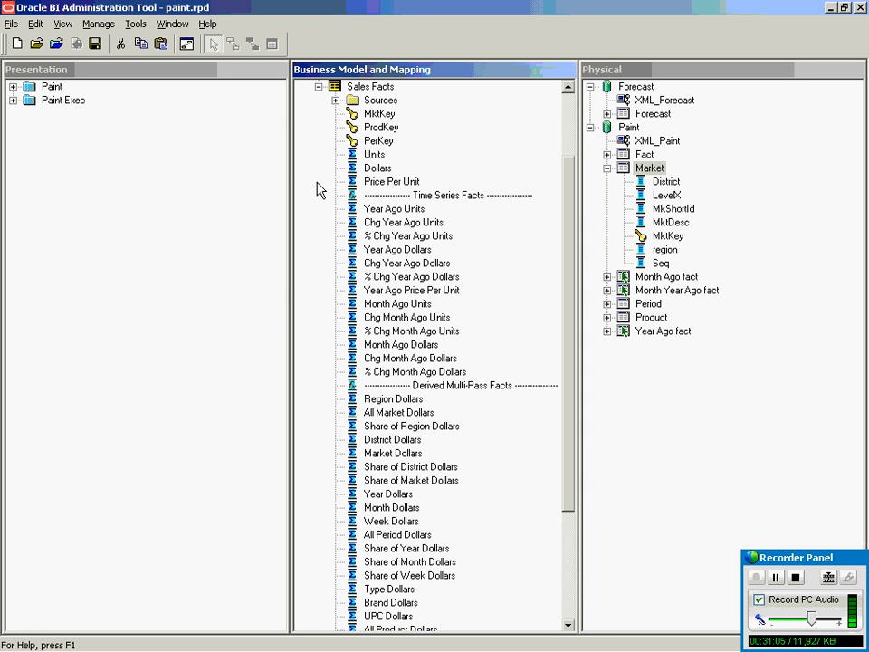
{"action": "left_click", "coordinate": [569, 86]}
{"action": "scroll", "coordinate": [574, 87], "scroll_direction": "up", "scroll_amount": 2}
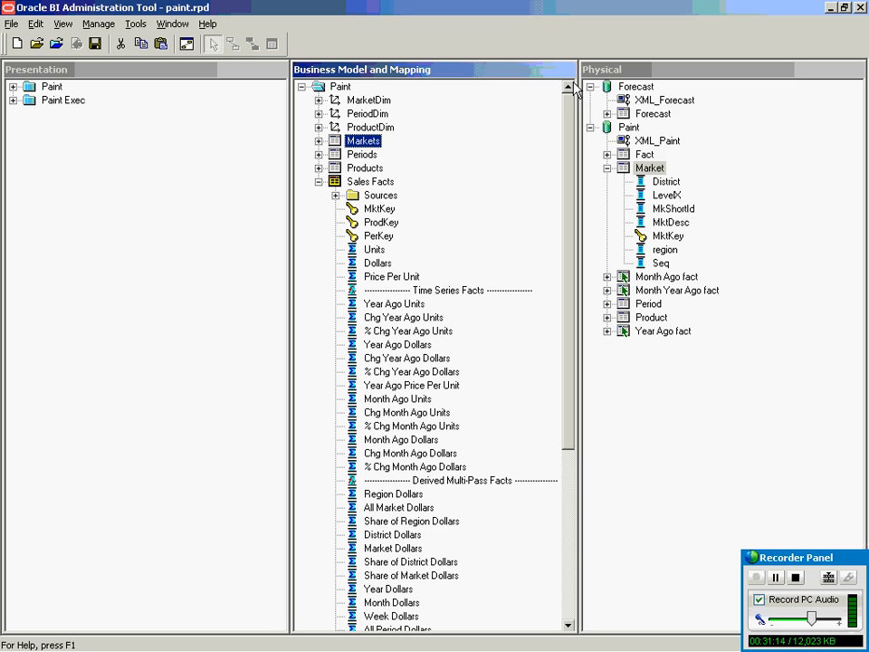
{"action": "left_click", "coordinate": [384, 209]}
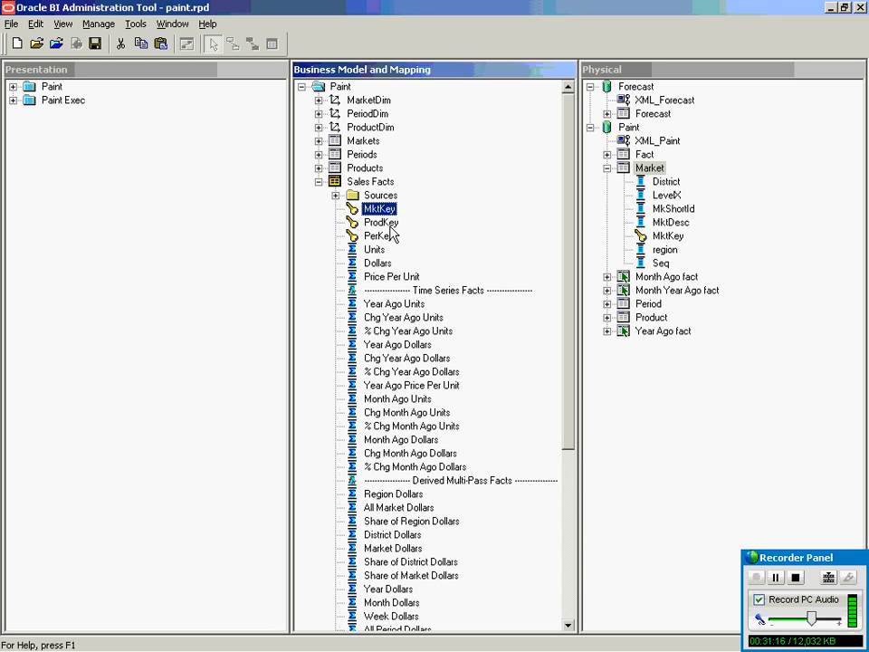
{"action": "left_click", "coordinate": [390, 223]}
{"action": "left_click", "coordinate": [391, 235]}
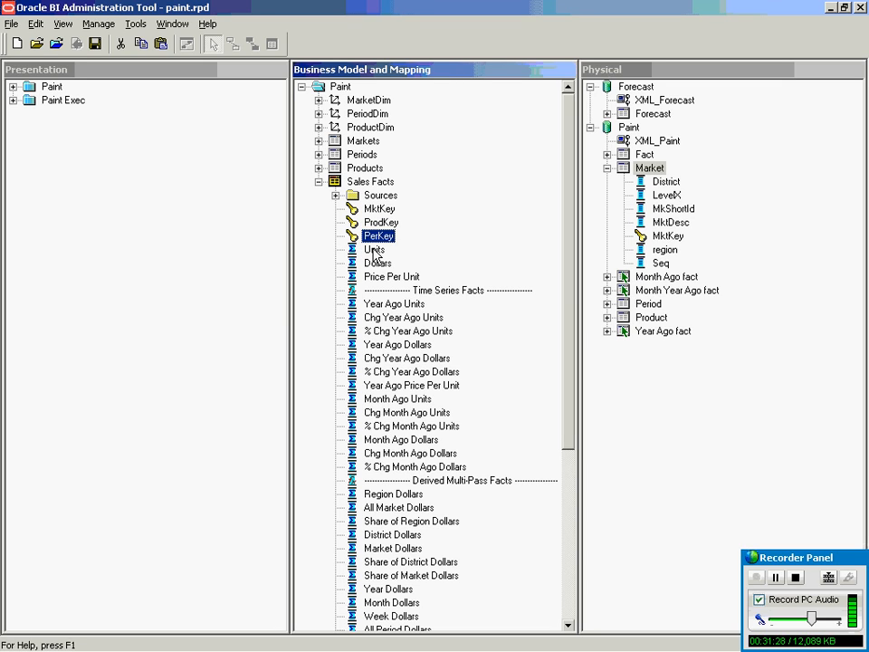
{"action": "double_click", "coordinate": [374, 251]}
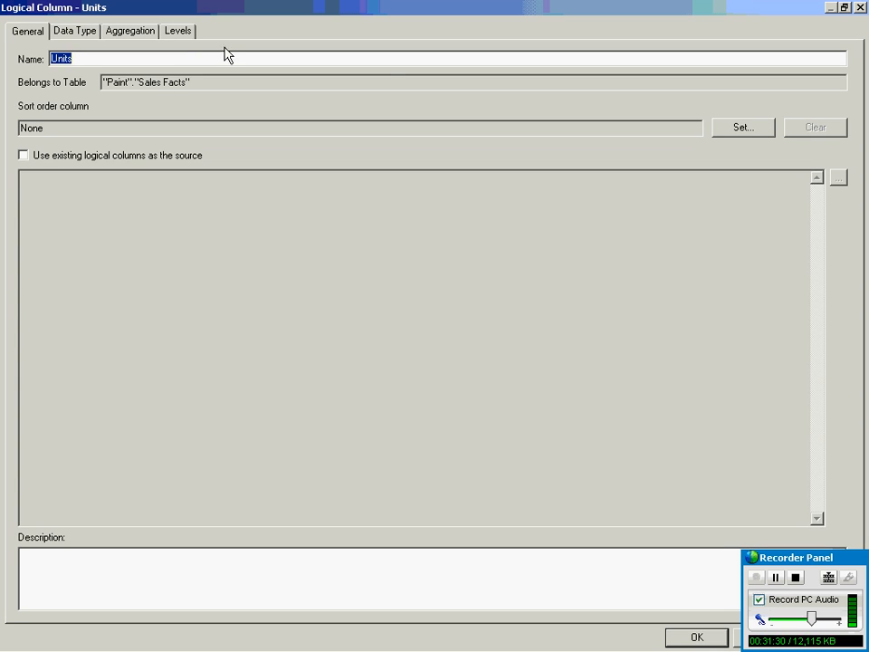
{"action": "left_click", "coordinate": [844, 8]}
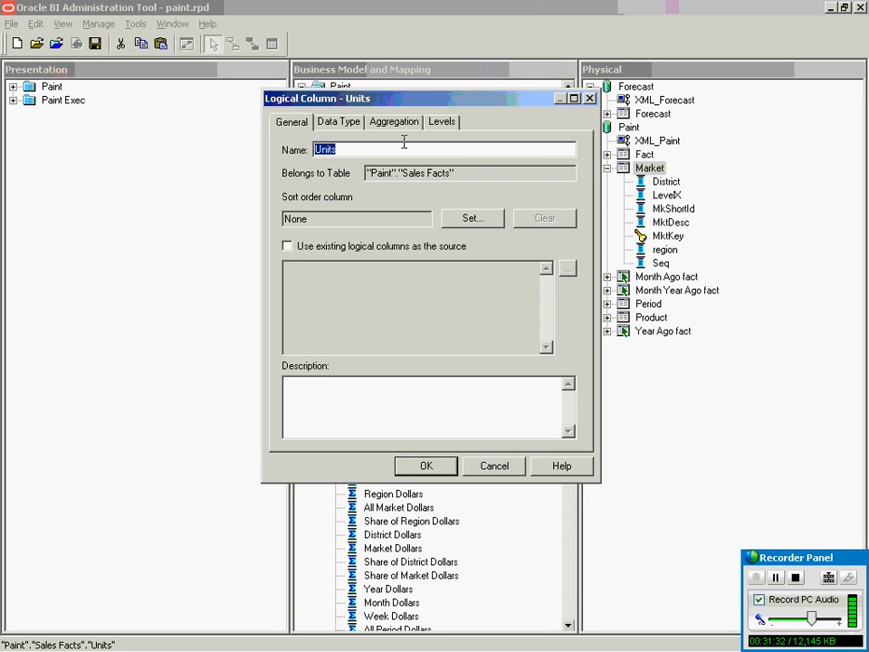
{"action": "left_click", "coordinate": [344, 132]}
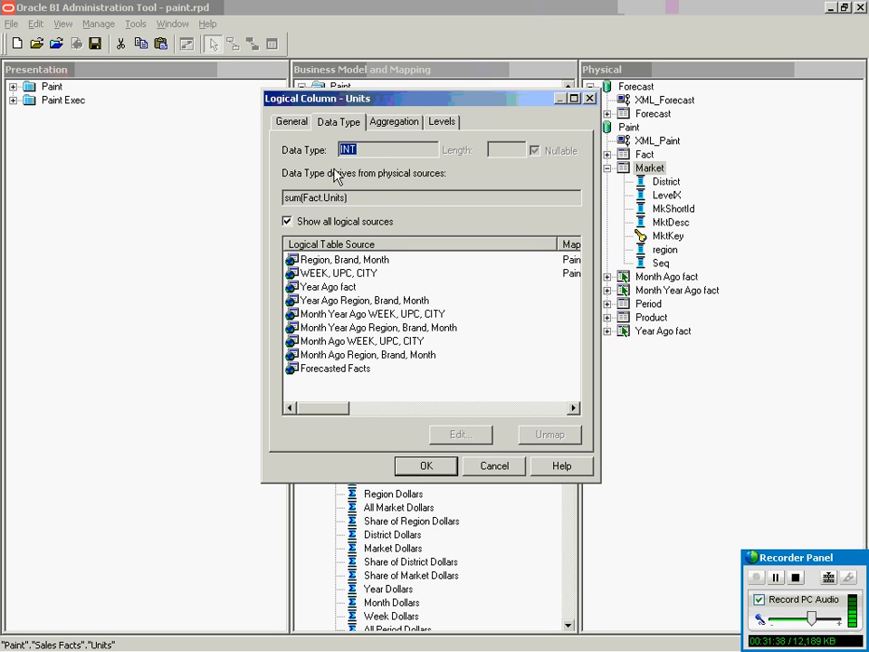
{"action": "double_click", "coordinate": [293, 199]}
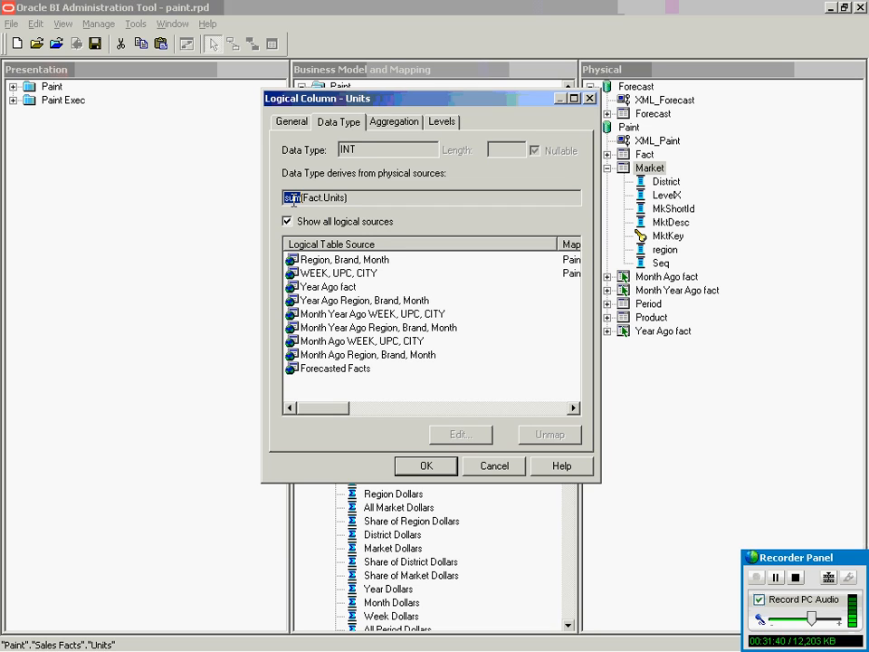
{"action": "left_click", "coordinate": [400, 126]}
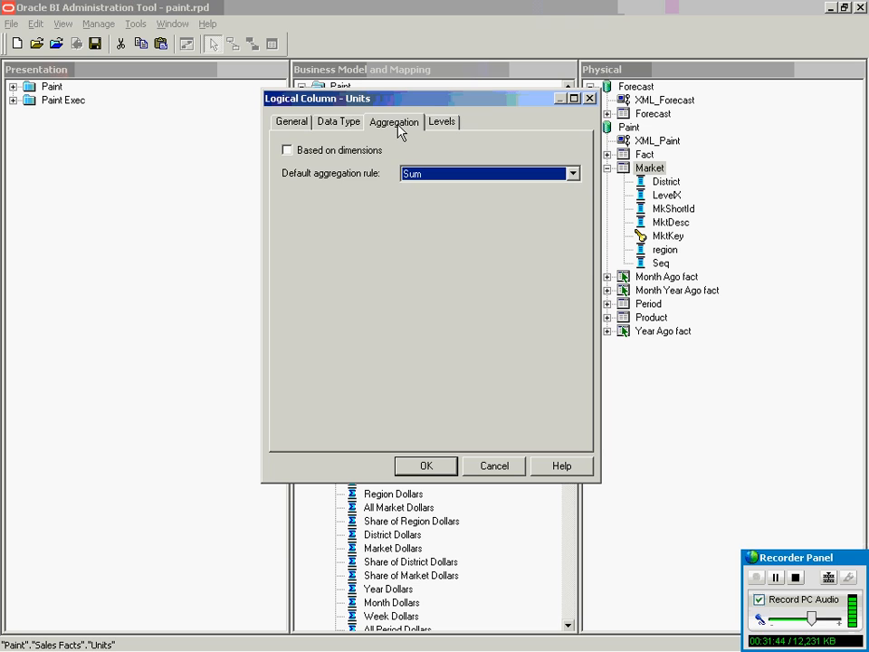
{"action": "left_click", "coordinate": [358, 126]}
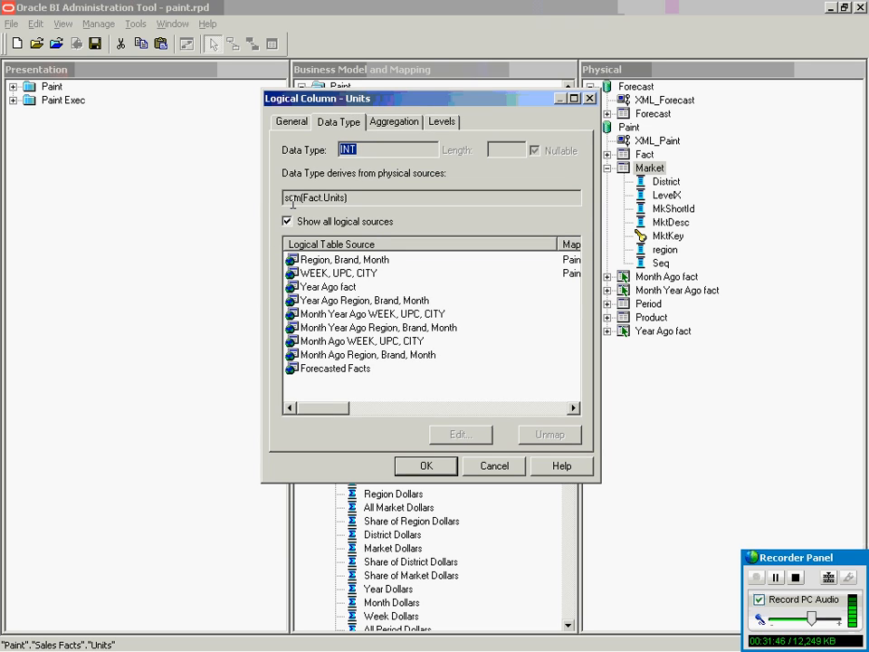
{"action": "left_click", "coordinate": [419, 126]}
{"action": "left_click", "coordinate": [479, 175]}
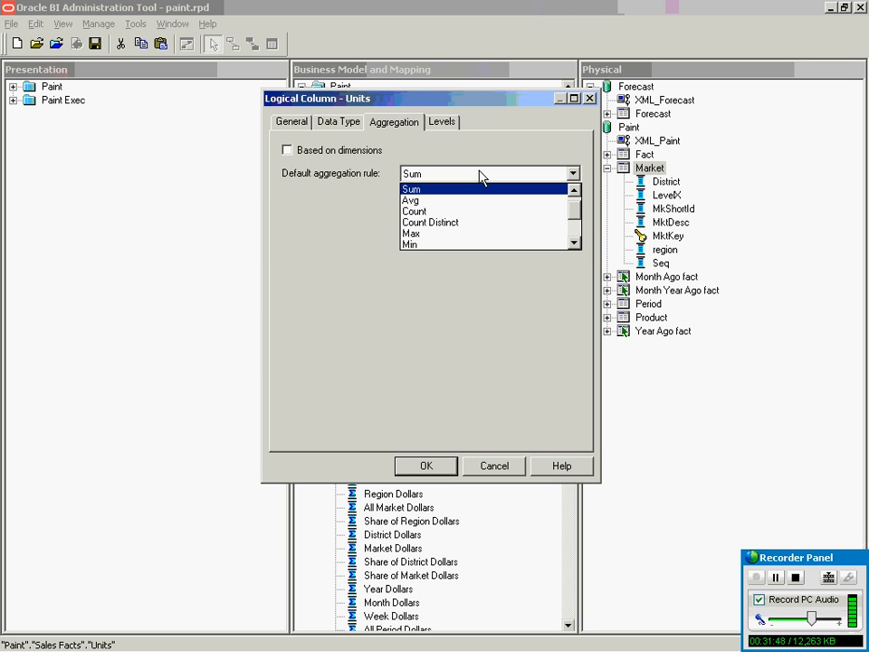
{"action": "left_click", "coordinate": [460, 201]}
{"action": "left_click", "coordinate": [351, 127]}
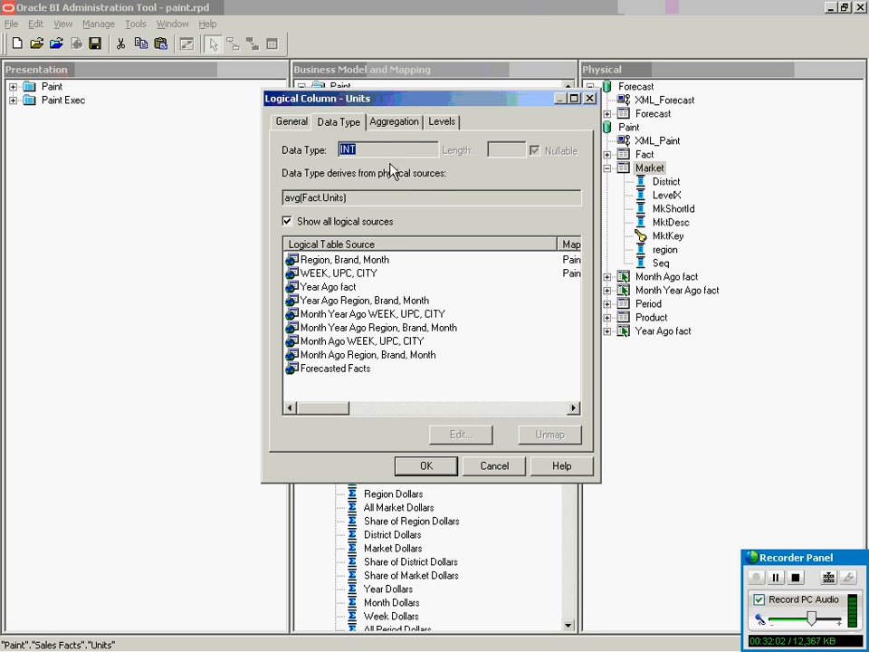
{"action": "left_click", "coordinate": [394, 124]}
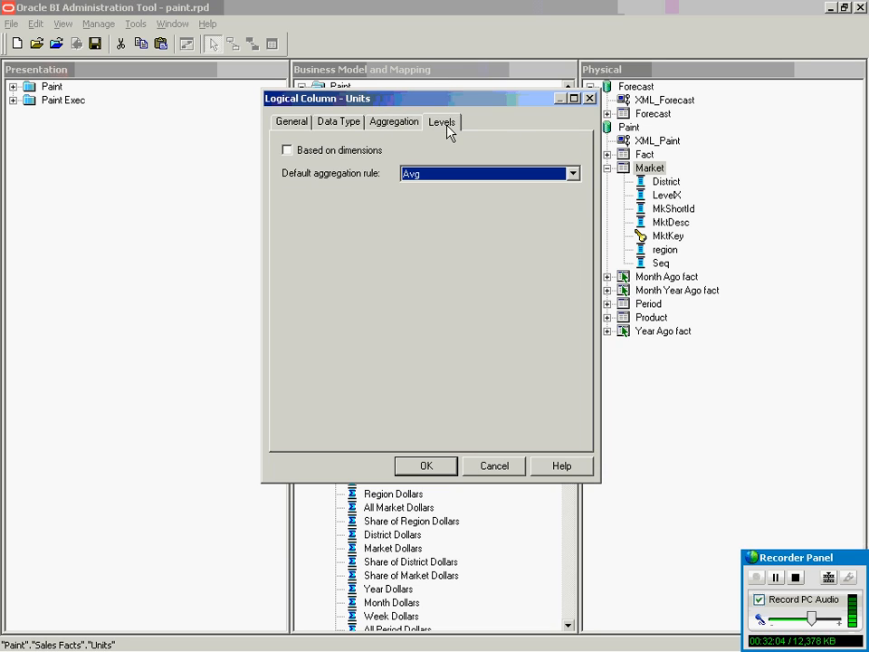
{"action": "left_click", "coordinate": [445, 124]}
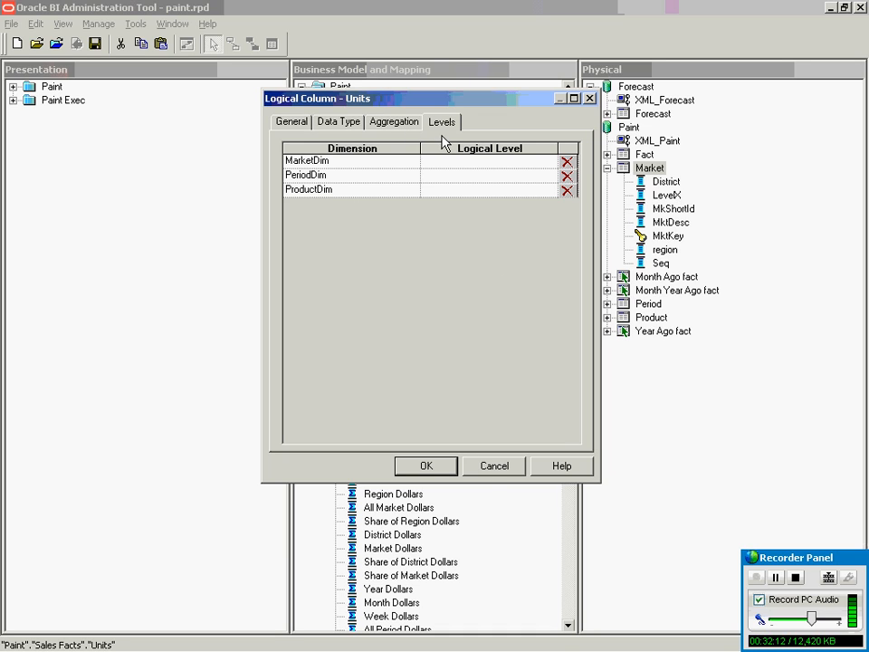
{"action": "left_click", "coordinate": [403, 126]}
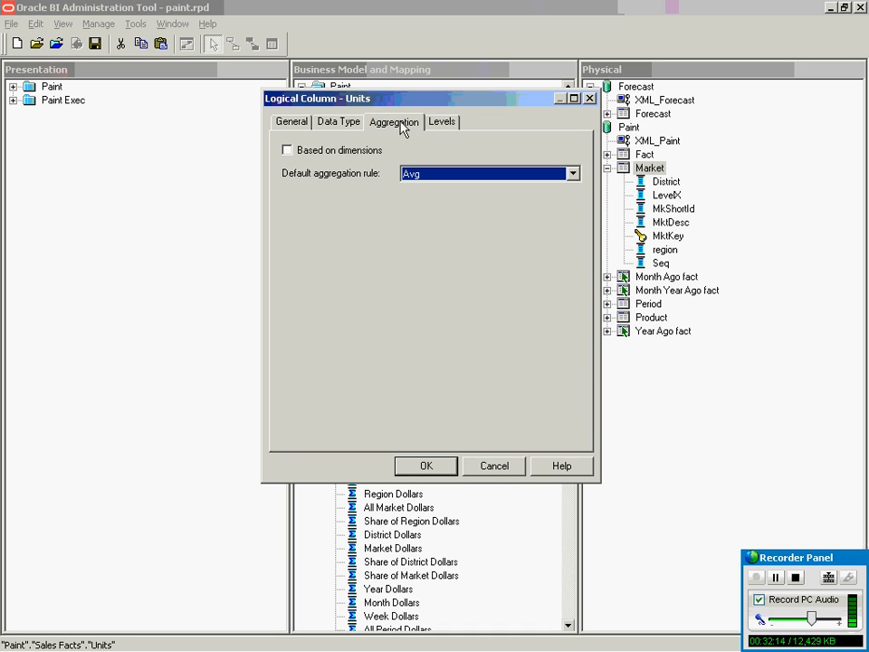
{"action": "left_click", "coordinate": [497, 468]}
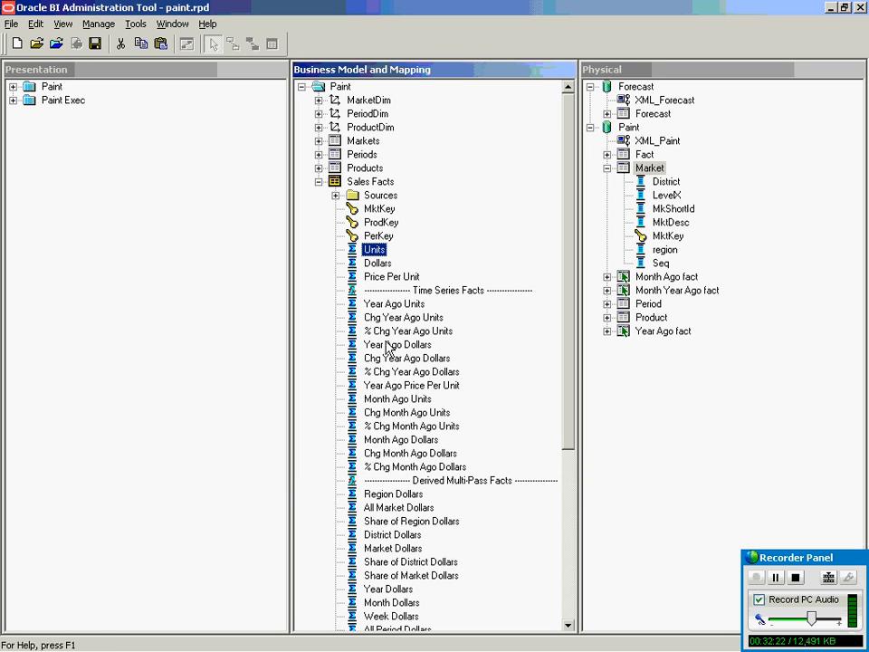
Check the Dollars column's Data Type: DOUBLE derived from sum(Fact.Dollars), then cancel unchanged.
{"action": "left_click", "coordinate": [376, 292]}
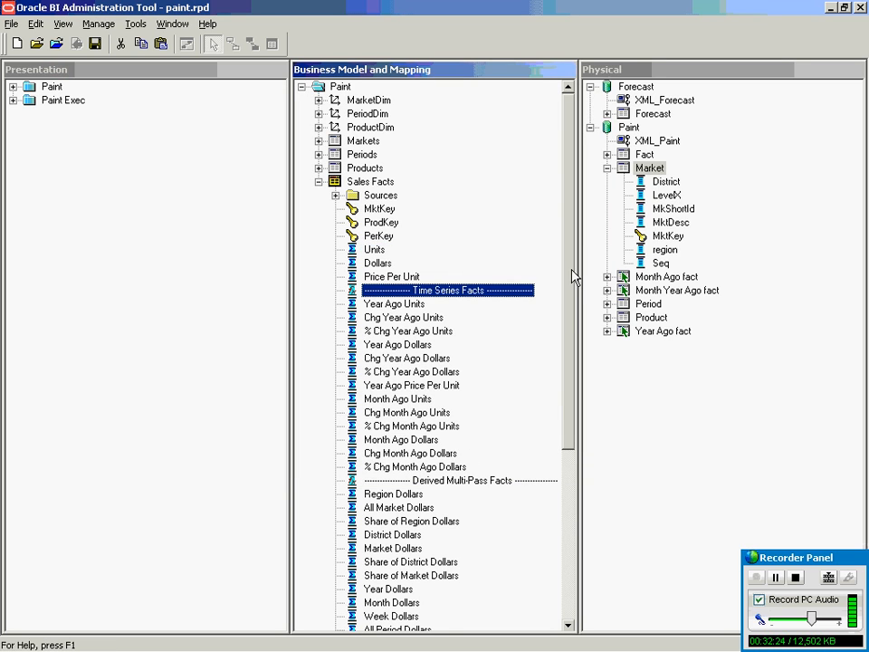
{"action": "left_click_drag", "start_coordinate": [573, 276], "coordinate": [571, 345]}
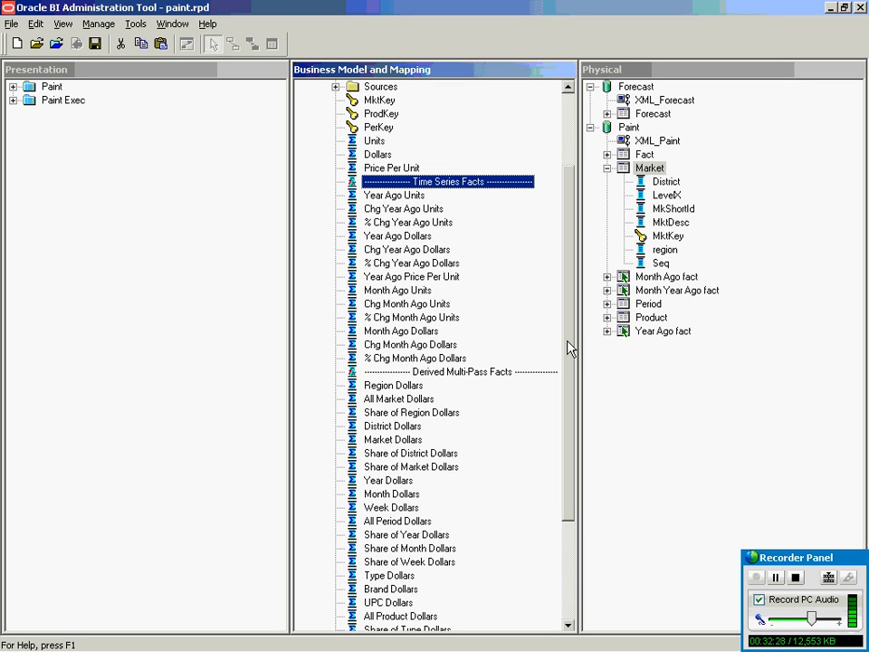
{"action": "left_click_drag", "start_coordinate": [569, 223], "coordinate": [568, 194]}
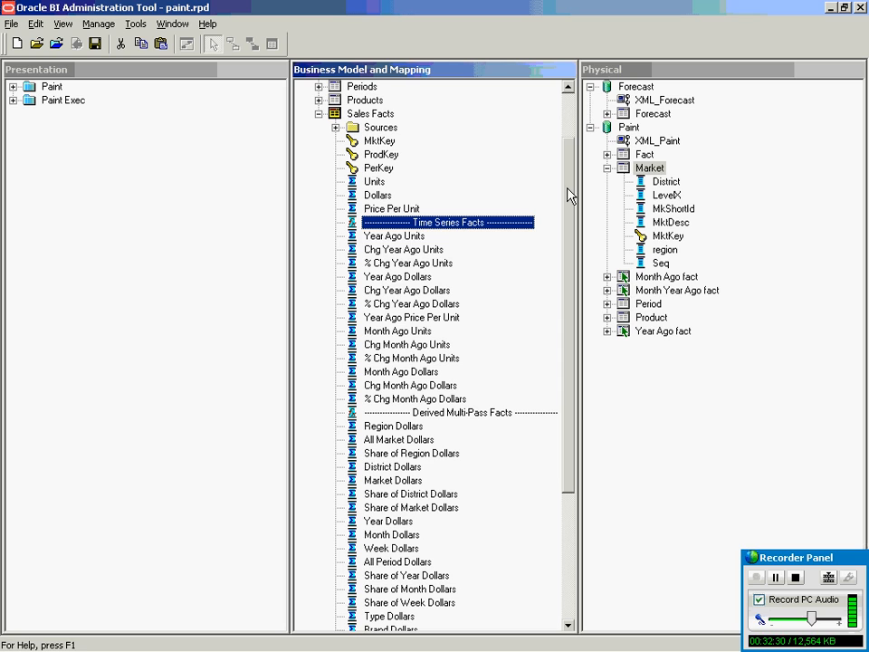
{"action": "left_click", "coordinate": [571, 109]}
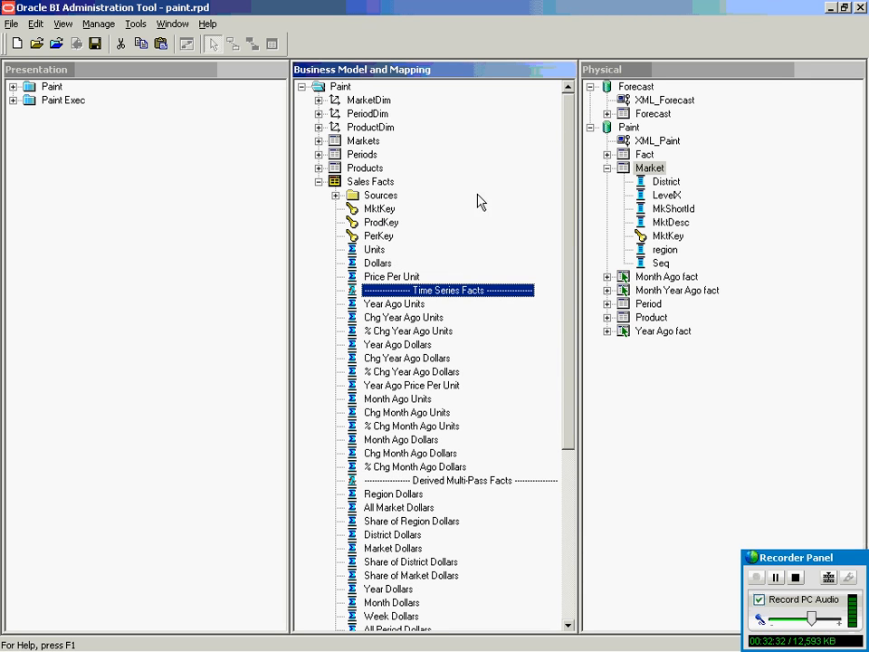
{"action": "left_click", "coordinate": [375, 264]}
{"action": "double_click", "coordinate": [375, 264]}
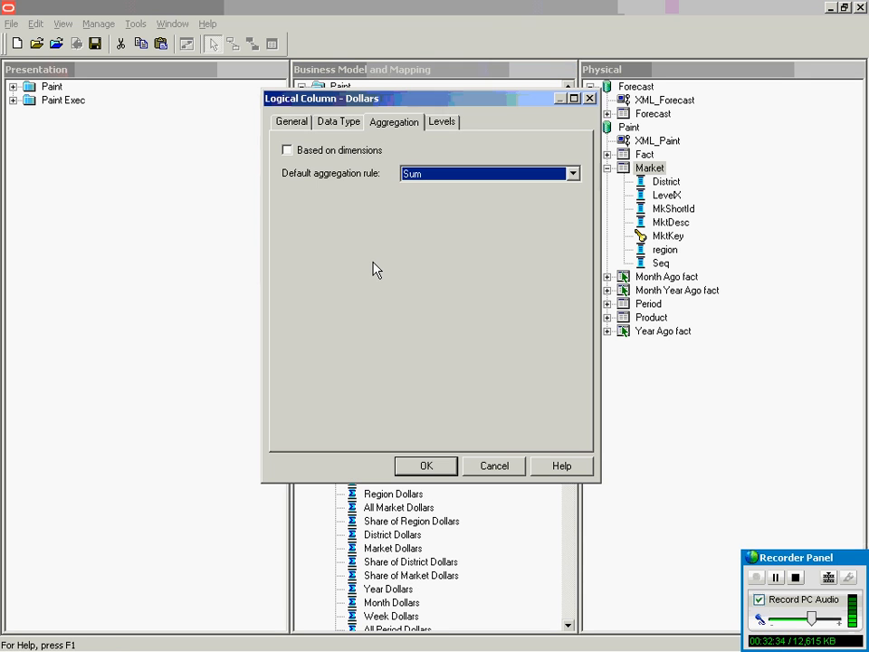
{"action": "left_click", "coordinate": [342, 122]}
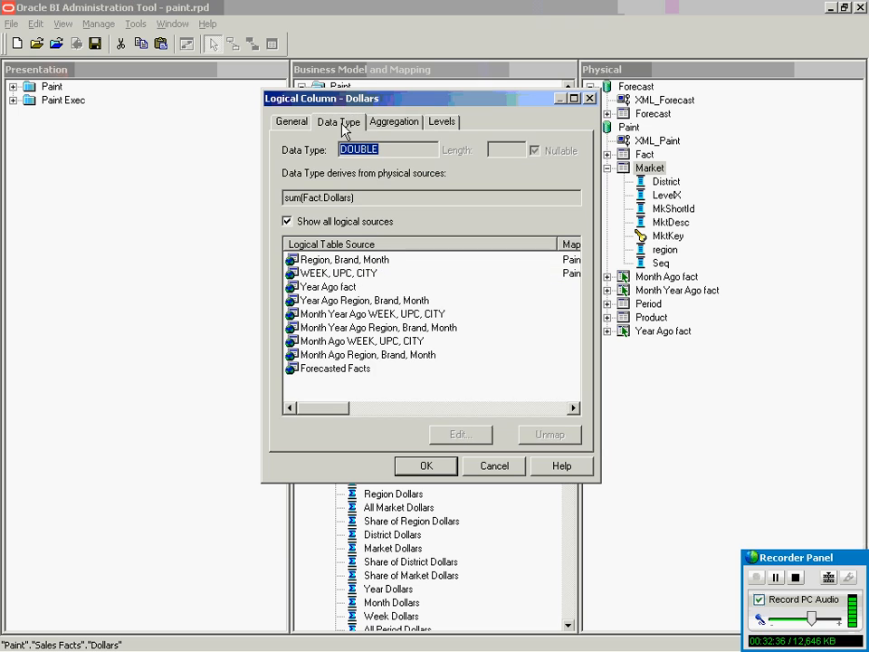
{"action": "left_click", "coordinate": [307, 200]}
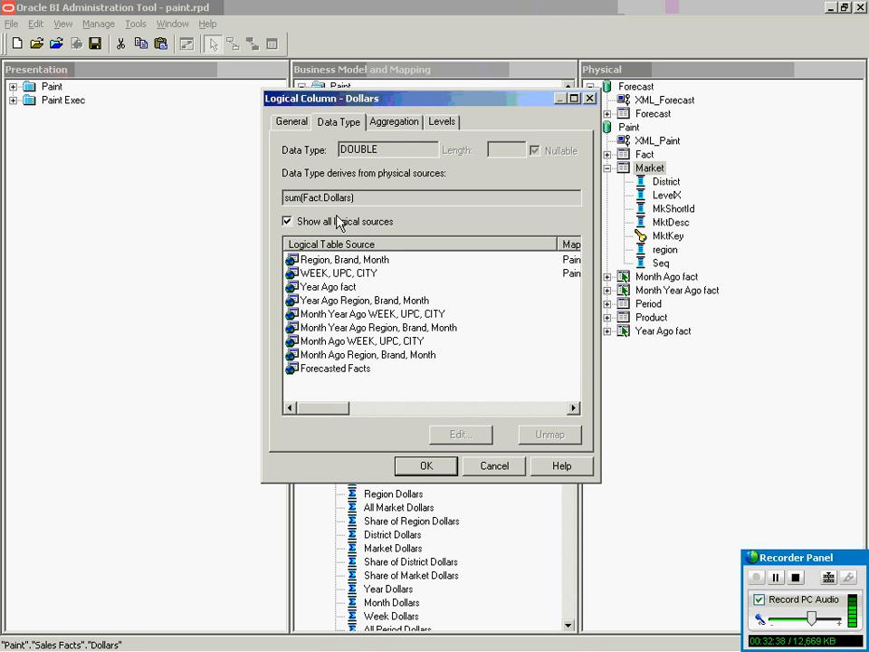
{"action": "left_click_drag", "start_coordinate": [303, 197], "coordinate": [352, 198]}
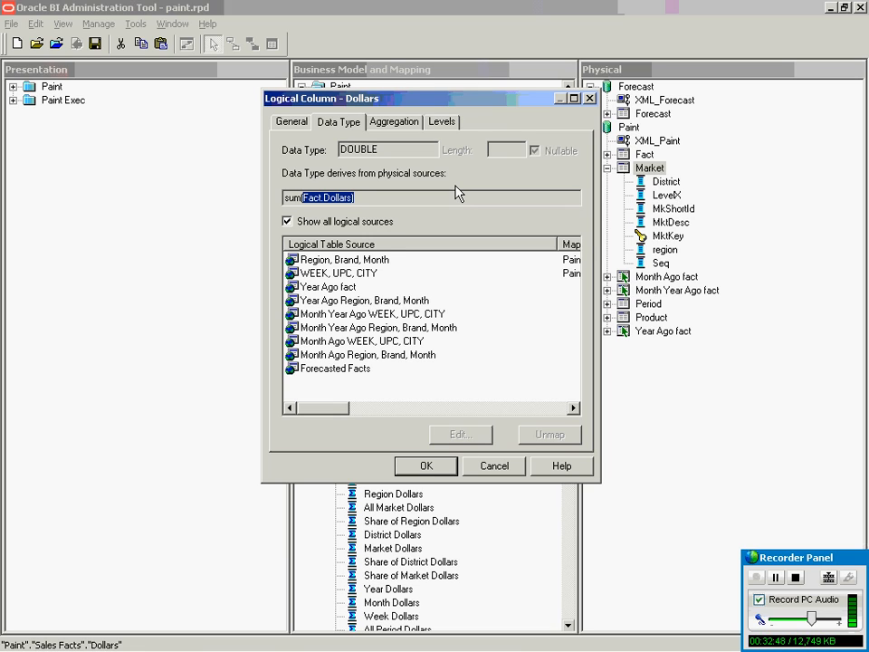
{"action": "left_click", "coordinate": [496, 466]}
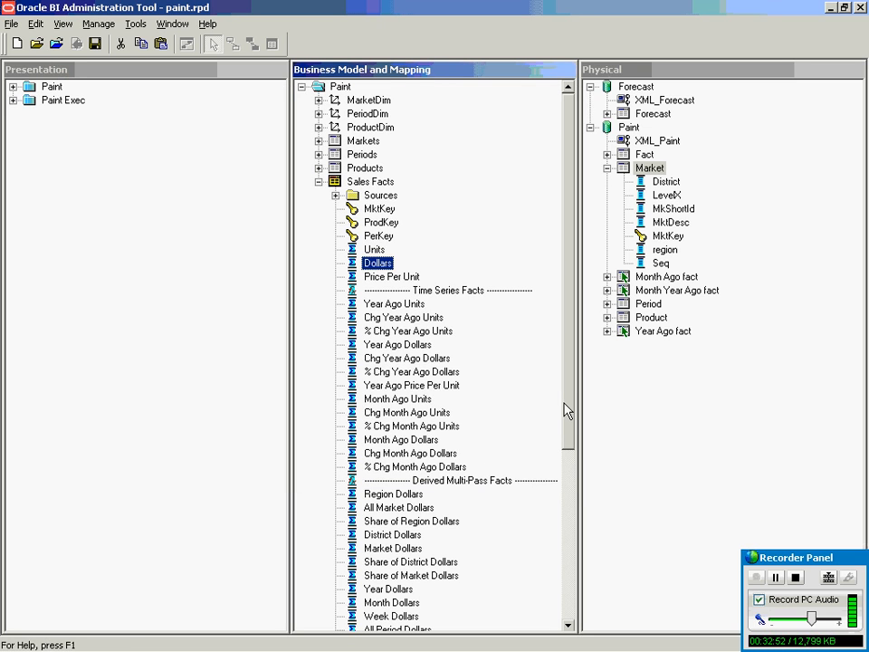
{"action": "mouse_move", "coordinate": [565, 412]}
{"action": "left_mouse_down"}
{"action": "mouse_move", "coordinate": [572, 605]}
{"action": "mouse_move", "coordinate": [572, 364]}
{"action": "left_mouse_up"}
List the Sales Facts sources and view the Region, Brand, Month source's Content tab, then close it.
{"action": "left_click", "coordinate": [336, 195]}
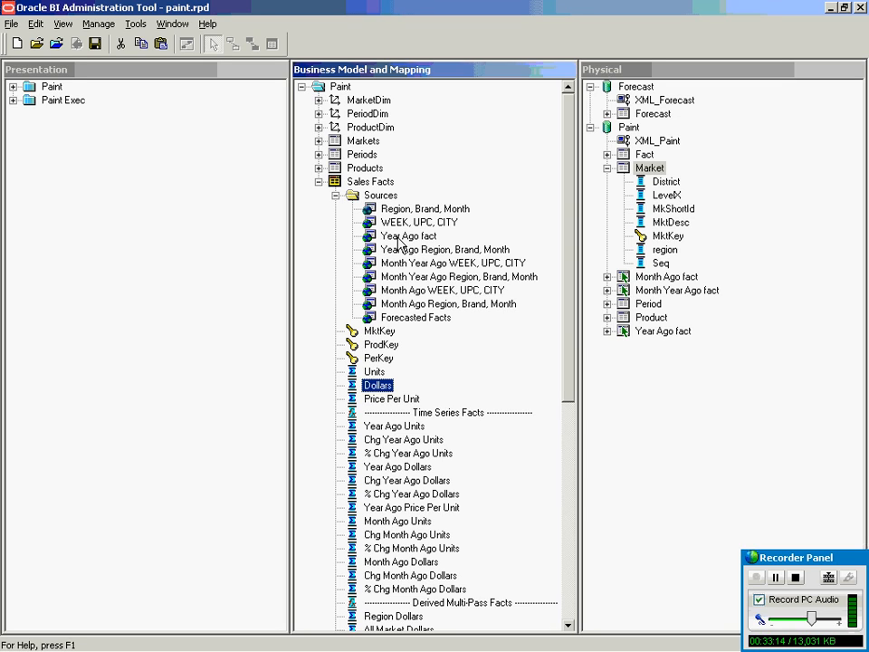
{"action": "double_click", "coordinate": [415, 209]}
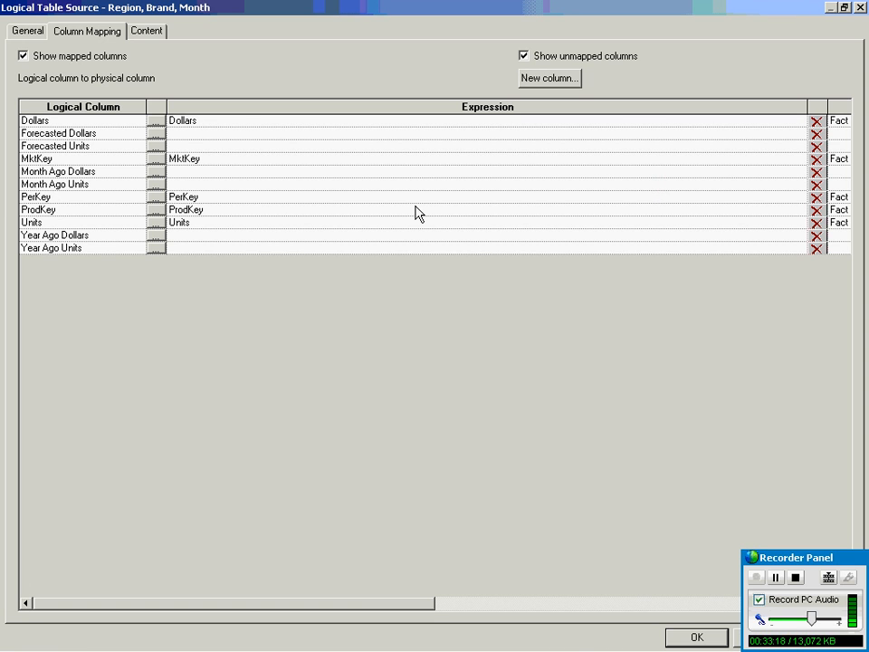
{"action": "left_click", "coordinate": [156, 32]}
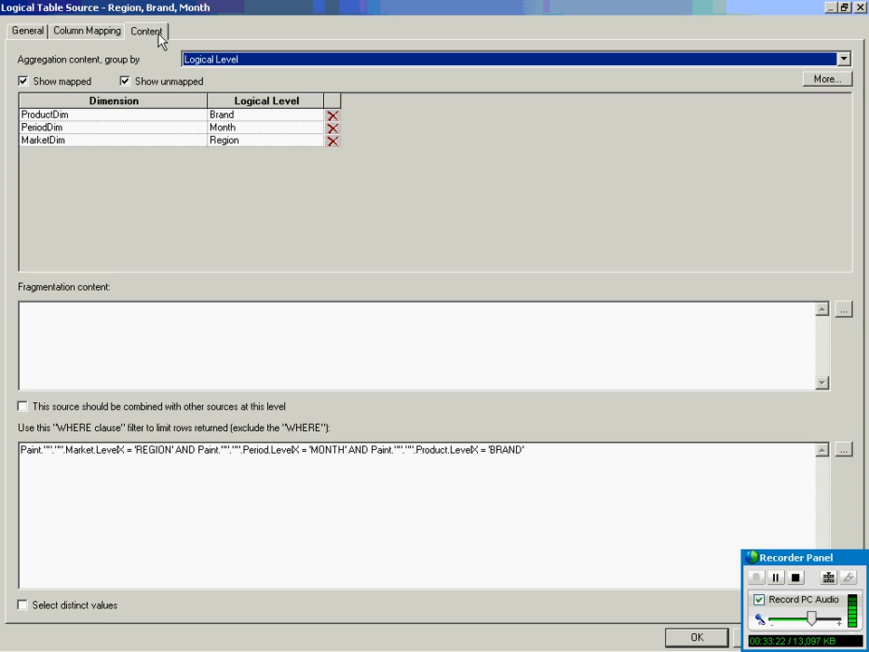
{"action": "left_click", "coordinate": [860, 7]}
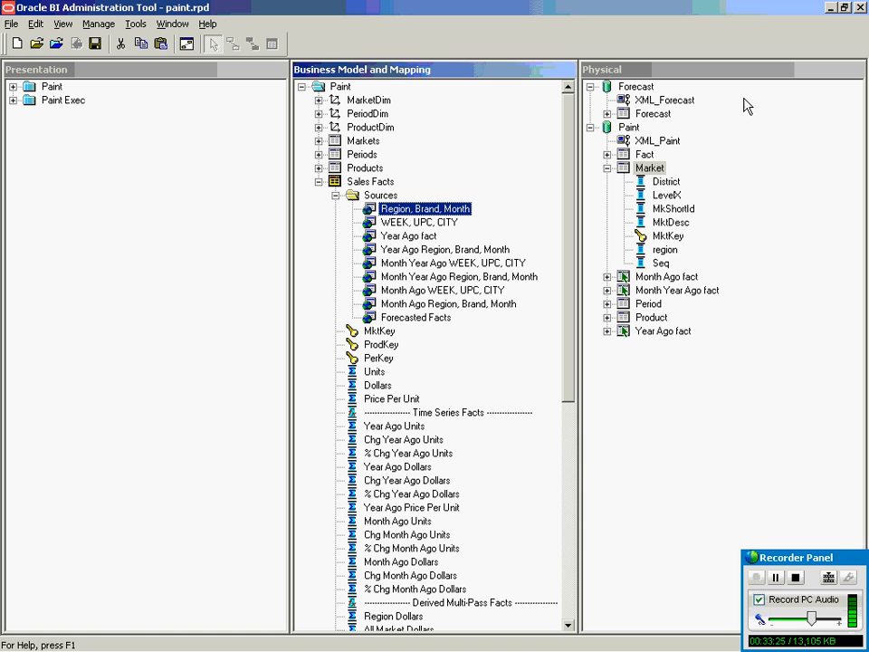
Reopen Region, Brand, Month and review its General, Column Mapping and Content tabs.
{"action": "double_click", "coordinate": [416, 210]}
{"action": "left_click", "coordinate": [31, 31]}
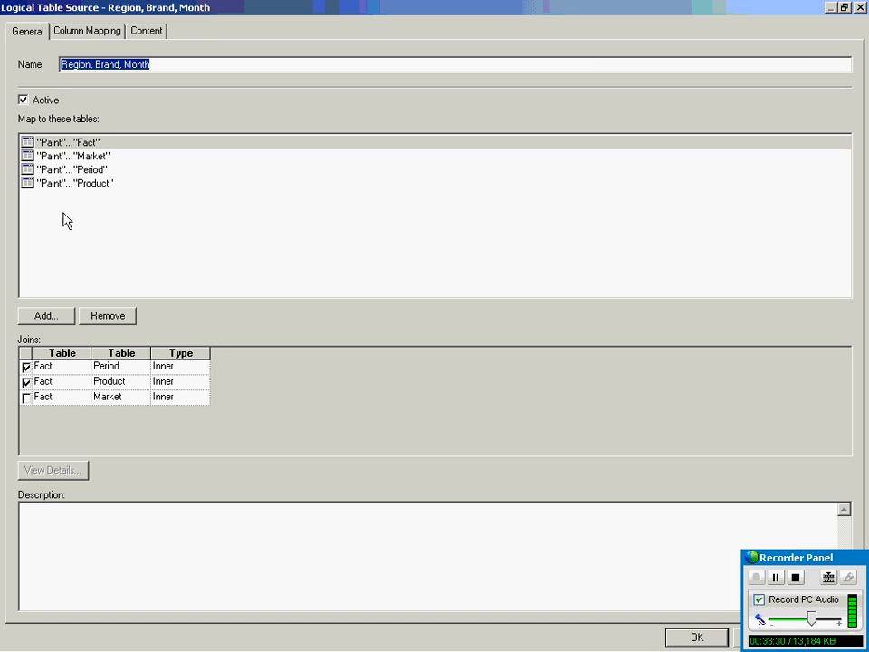
{"action": "left_click", "coordinate": [97, 29]}
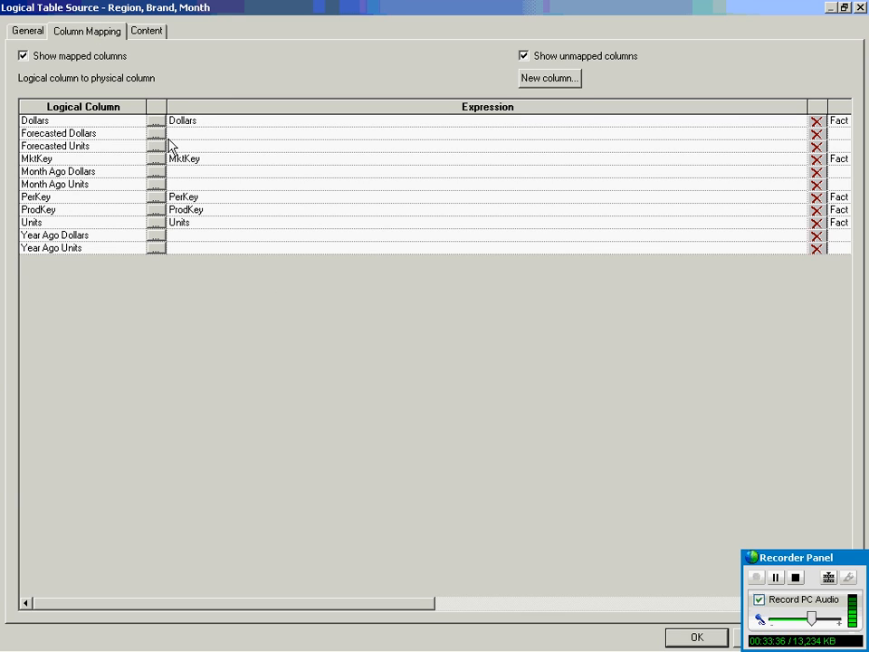
{"action": "left_click", "coordinate": [148, 33]}
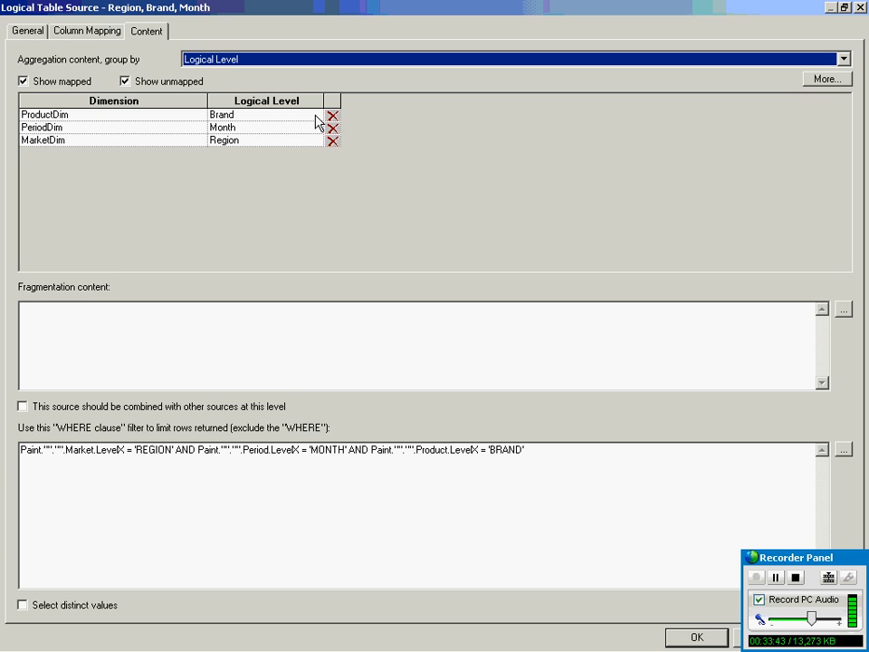
Inspect the content levels, keeping Brand for ProductDim and Month for PeriodDim.
{"action": "left_click", "coordinate": [46, 118]}
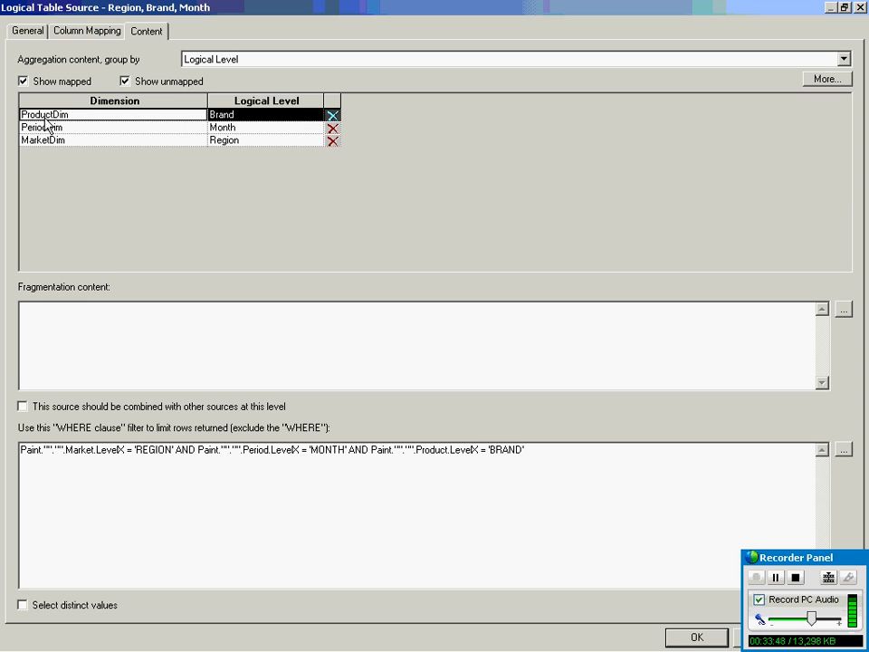
{"action": "left_click", "coordinate": [319, 115]}
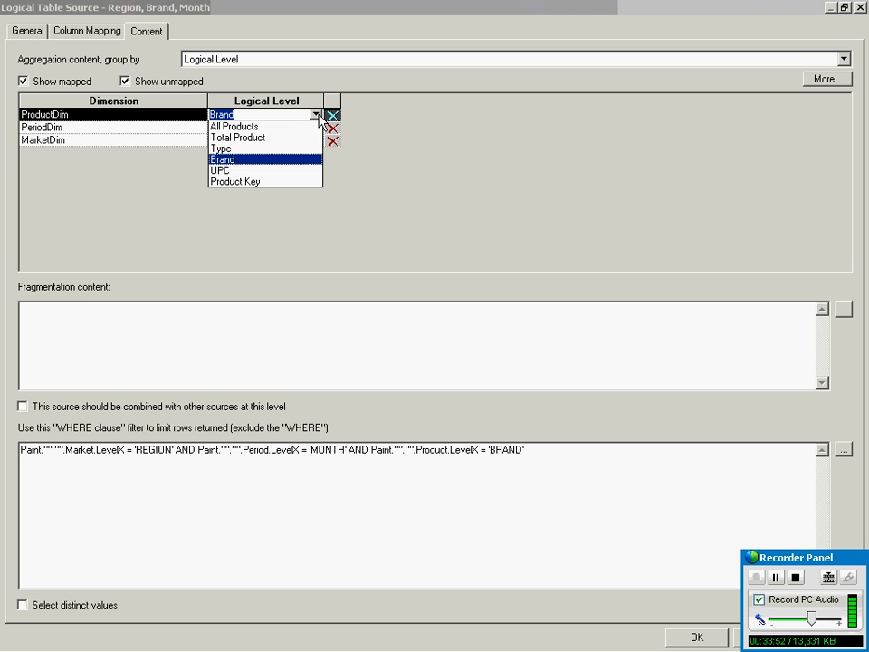
{"action": "left_click", "coordinate": [390, 192]}
{"action": "left_click", "coordinate": [155, 128]}
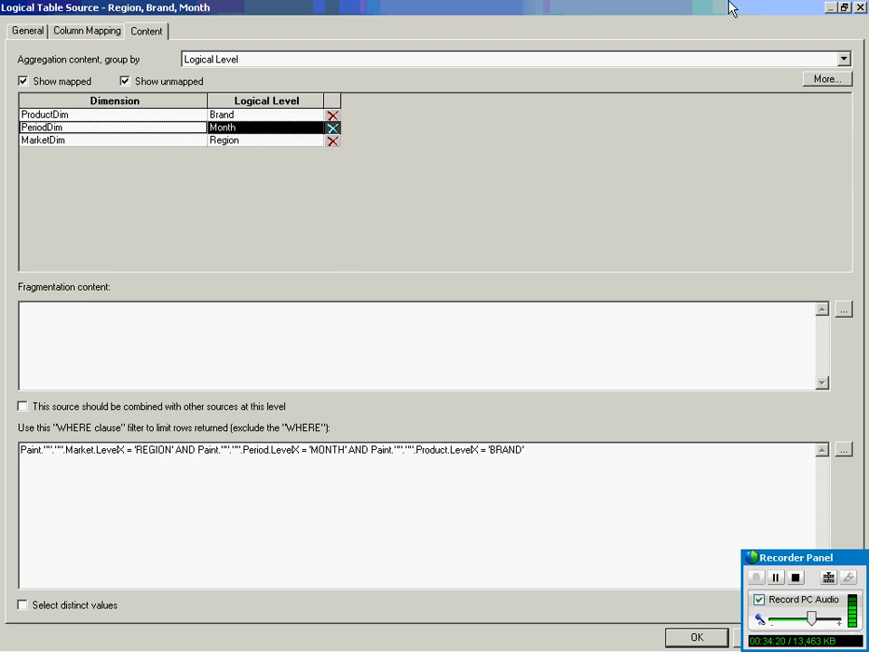
Resize the dialog to read the WHERE filter, close it unchanged, and collapse Sales Facts.
{"action": "left_click", "coordinate": [845, 8]}
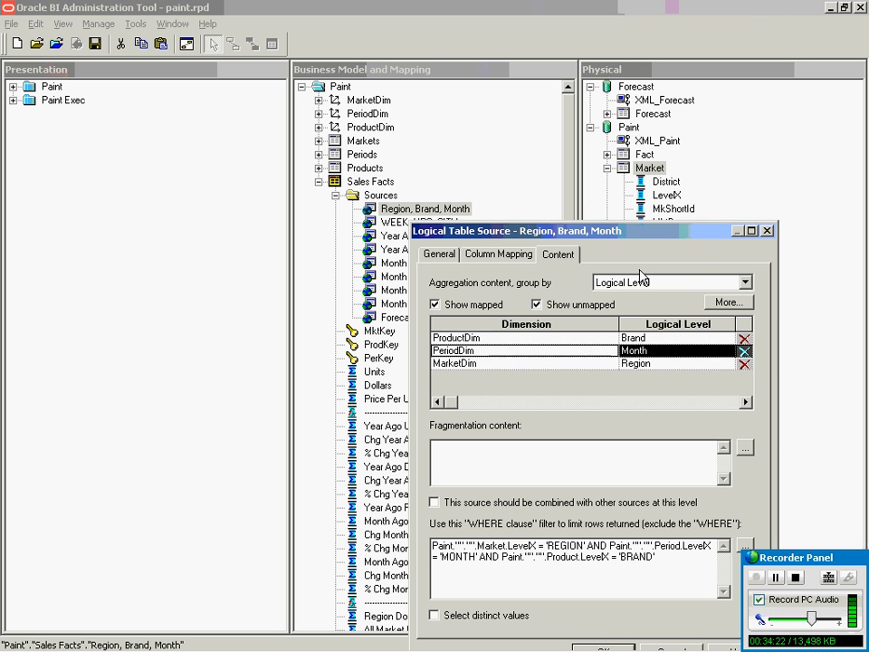
{"action": "left_click_drag", "start_coordinate": [541, 243], "coordinate": [421, 112]}
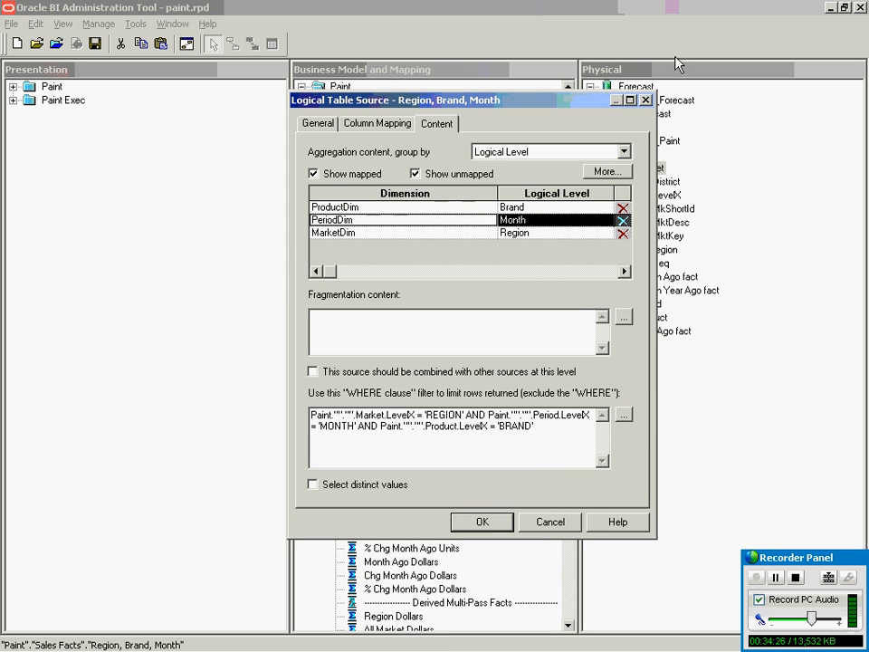
{"action": "left_click", "coordinate": [631, 100]}
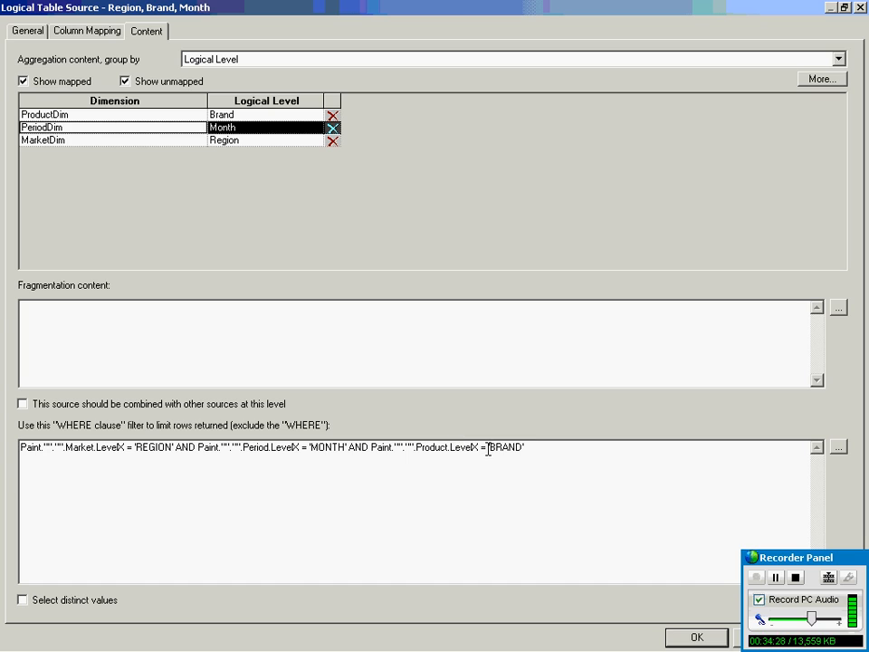
{"action": "left_click_drag", "start_coordinate": [540, 446], "coordinate": [20, 415]}
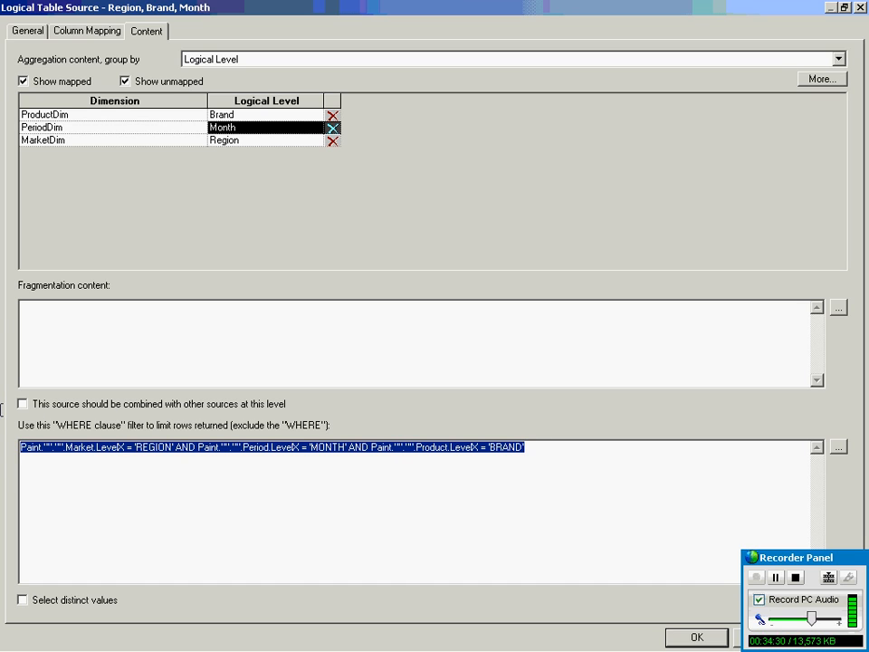
{"action": "left_click", "coordinate": [376, 464]}
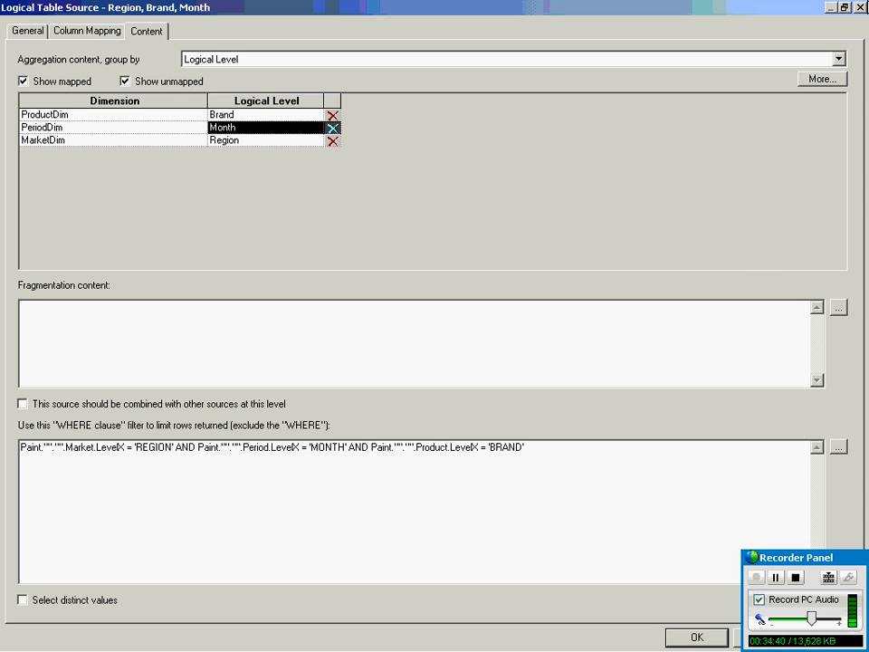
{"action": "left_click", "coordinate": [861, 8]}
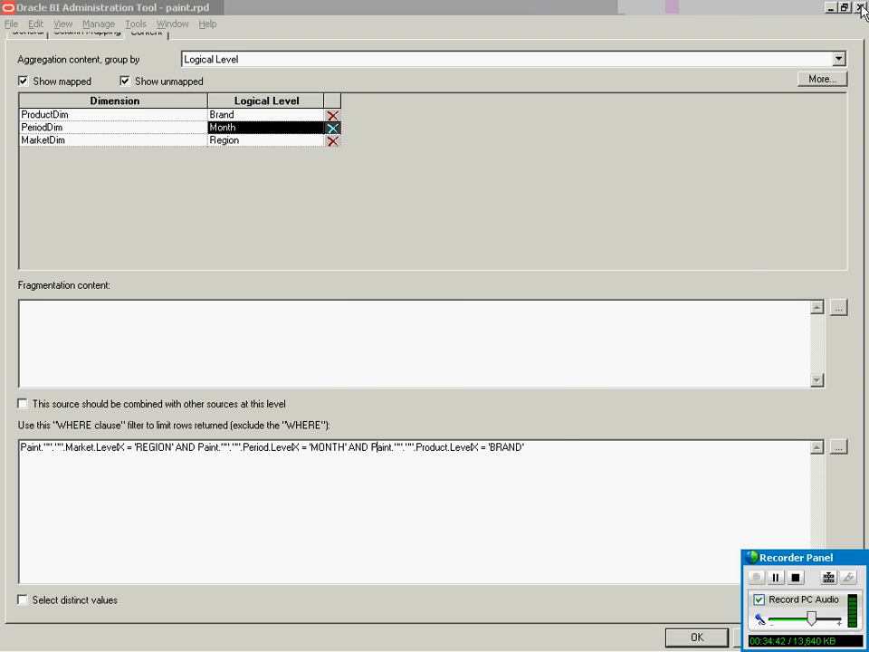
{"action": "left_click", "coordinate": [319, 182]}
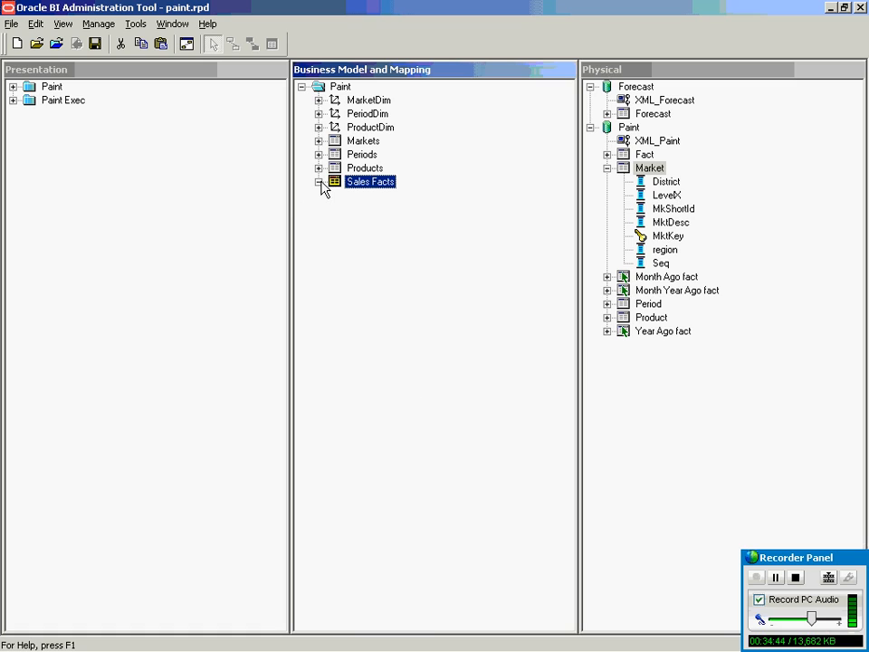
Expand the Paint presentation catalog to list Markets, Products, Periods and the three Measures tables.
{"action": "left_click", "coordinate": [779, 584]}
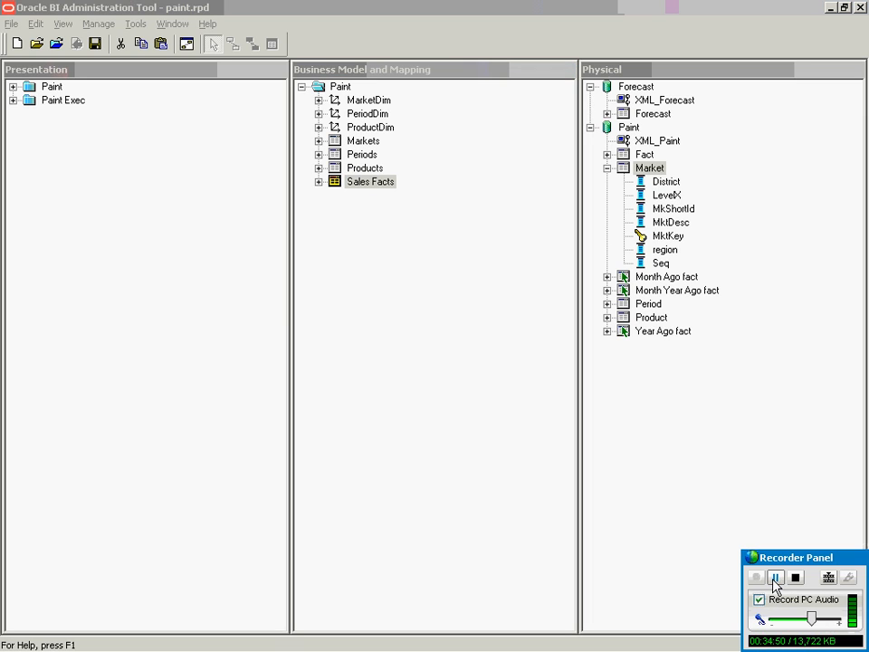
{"action": "left_click", "coordinate": [244, 405]}
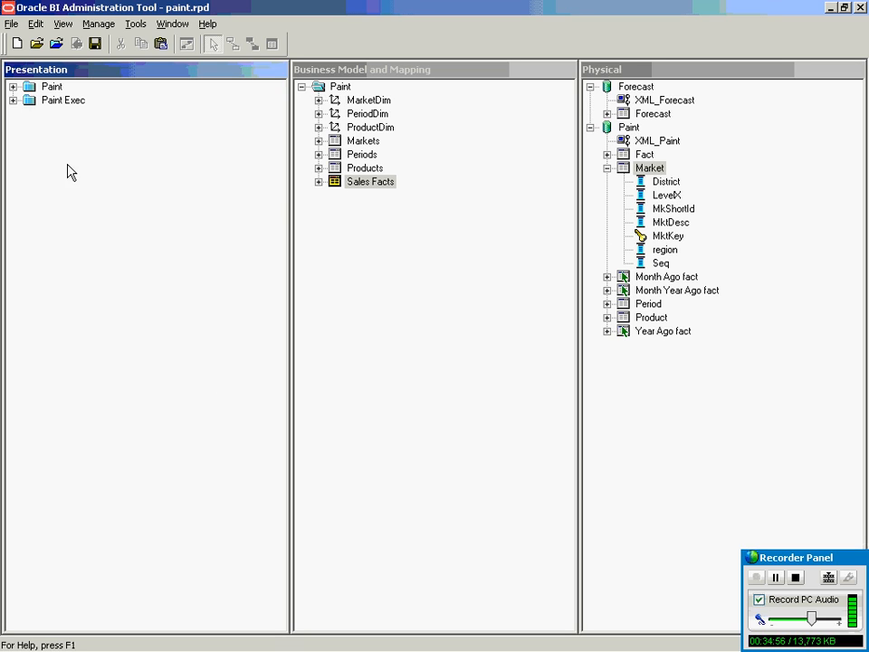
{"action": "left_click", "coordinate": [13, 87]}
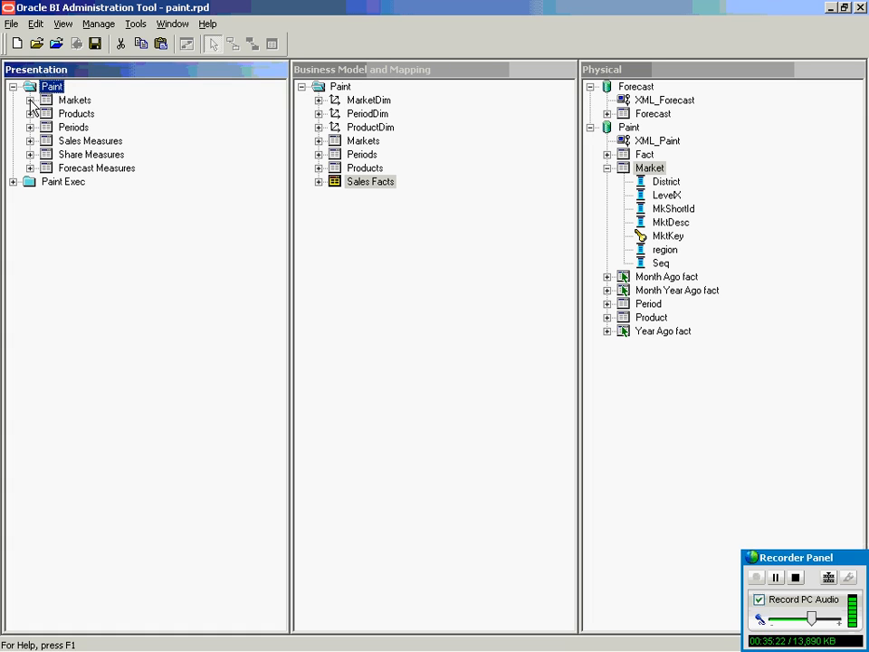
Expand Products to its Product Level column and the Markets presentation table to Total US through Market.
{"action": "left_click", "coordinate": [318, 168]}
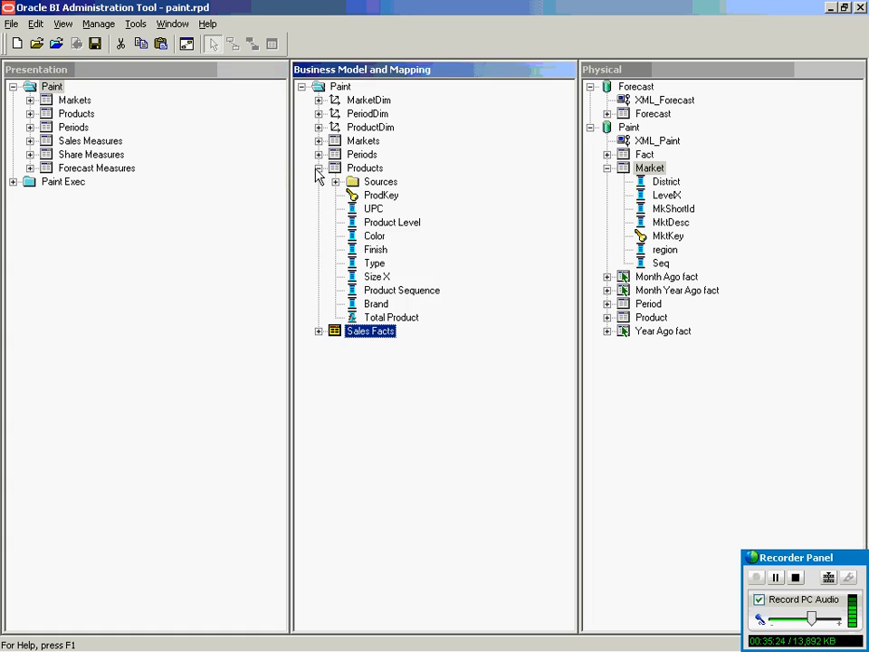
{"action": "left_click", "coordinate": [375, 224]}
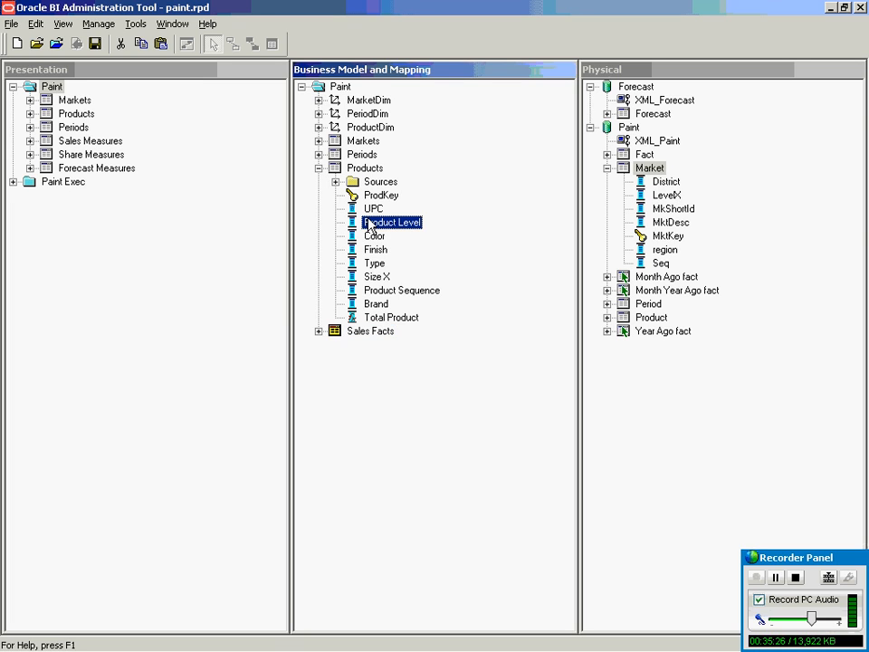
{"action": "left_click", "coordinate": [31, 102]}
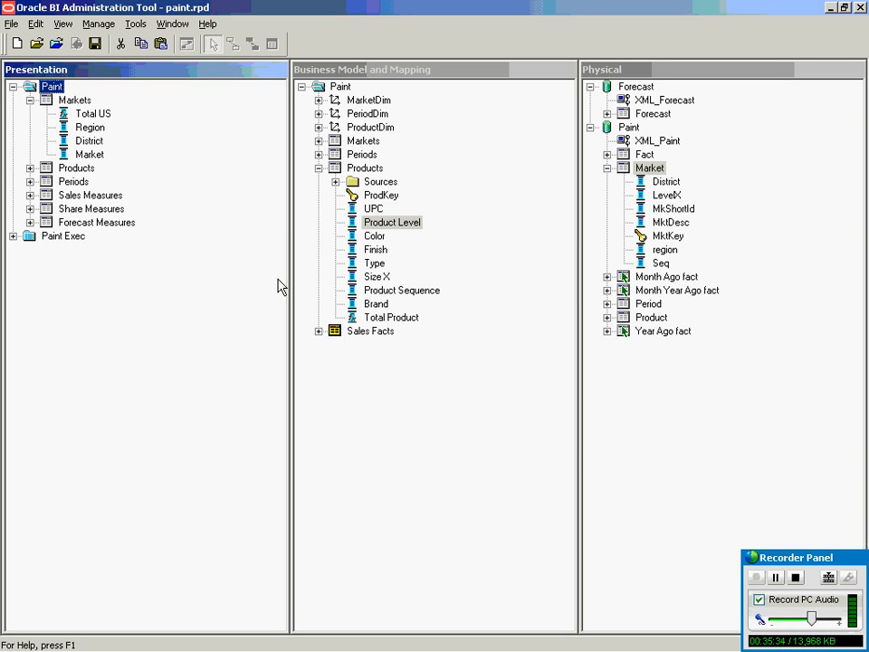
{"action": "left_click", "coordinate": [709, 426]}
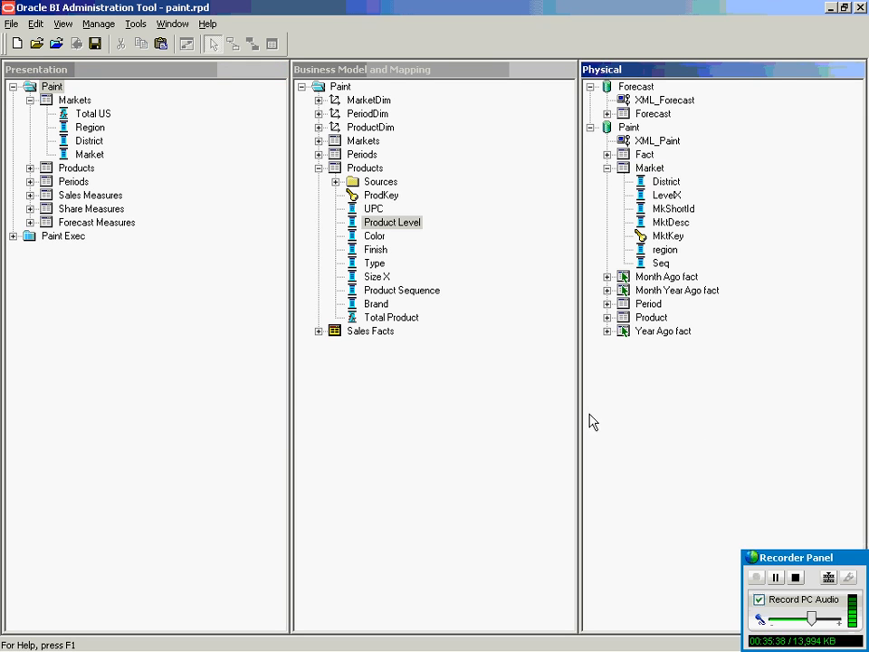
{"action": "left_click", "coordinate": [481, 417]}
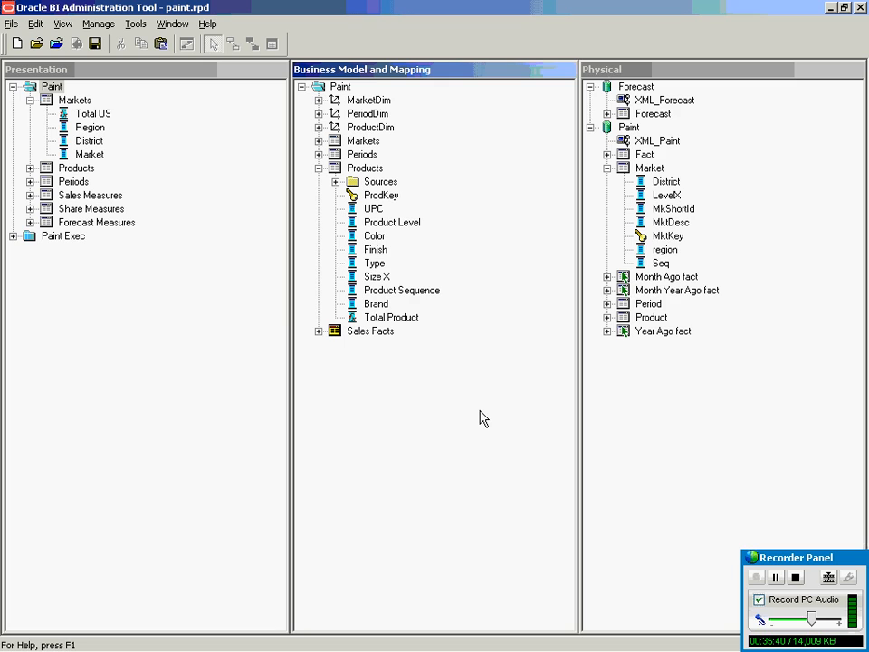